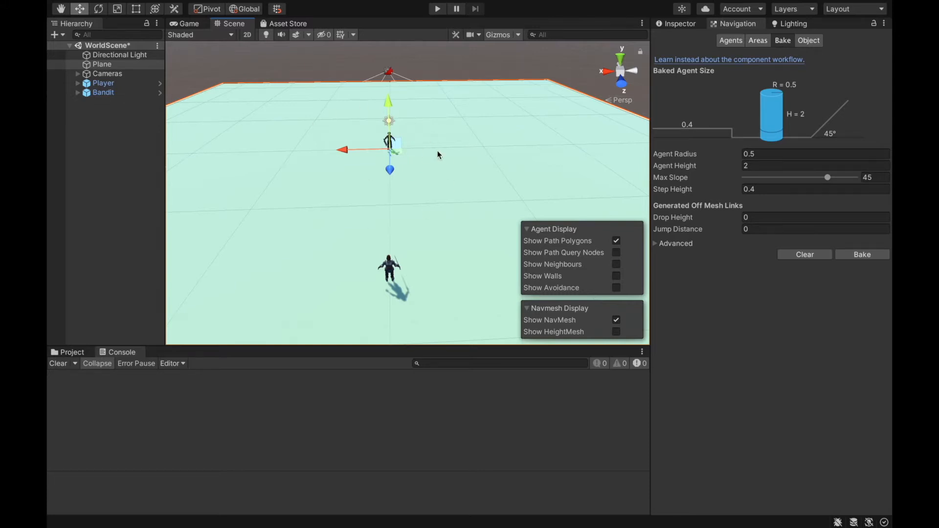
- Examine the margin between the baked NavMesh and the plane's edge, and the agent cylinder around the Bandit
{"action": "right_click_drag", "start_coordinate": [438, 158], "coordinate": [625, 174]}
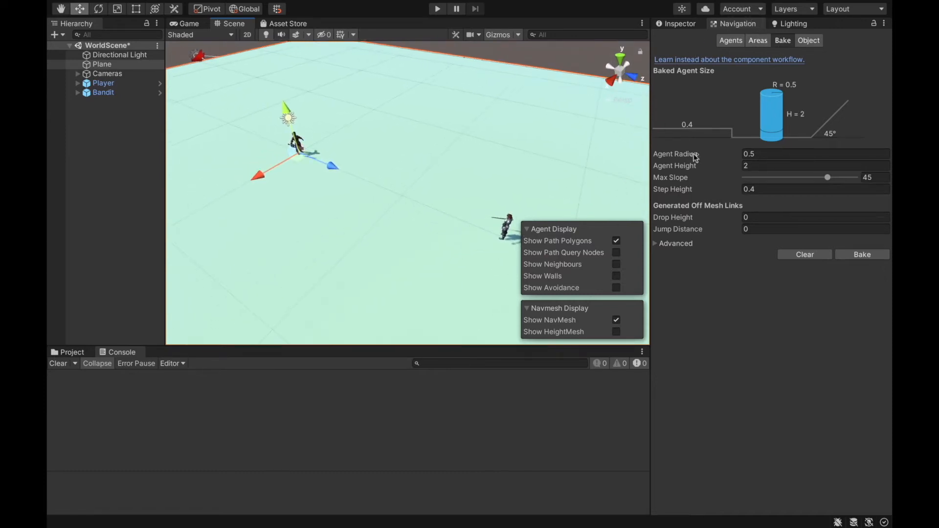
{"action": "right_click_drag", "start_coordinate": [479, 70], "coordinate": [565, 52]}
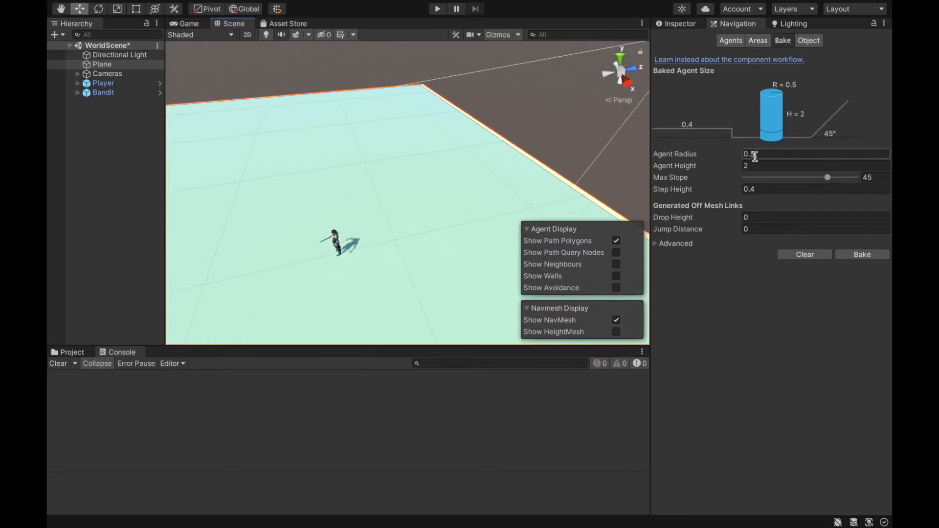
{"action": "right_click_drag", "start_coordinate": [499, 96], "coordinate": [388, 130]}
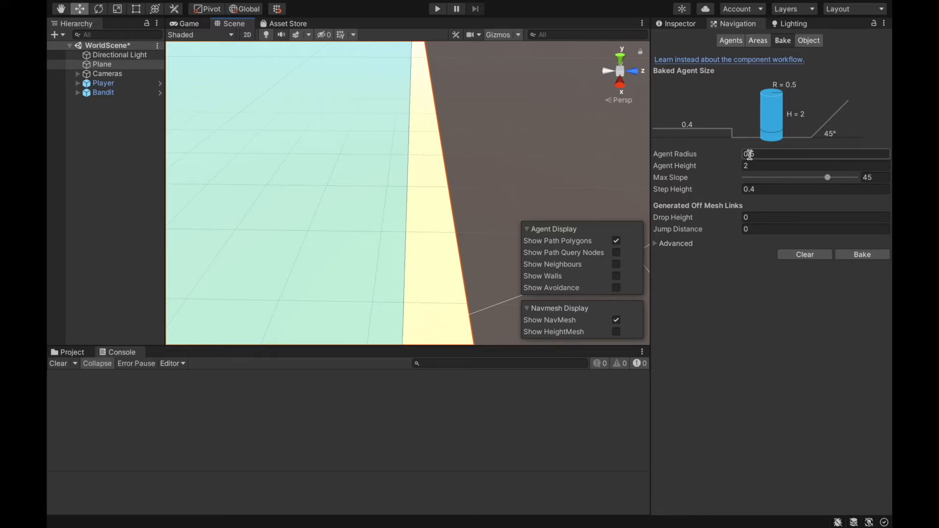
{"action": "right_click_drag", "start_coordinate": [600, 126], "coordinate": [330, 140]}
{"action": "left_click", "coordinate": [408, 178]}
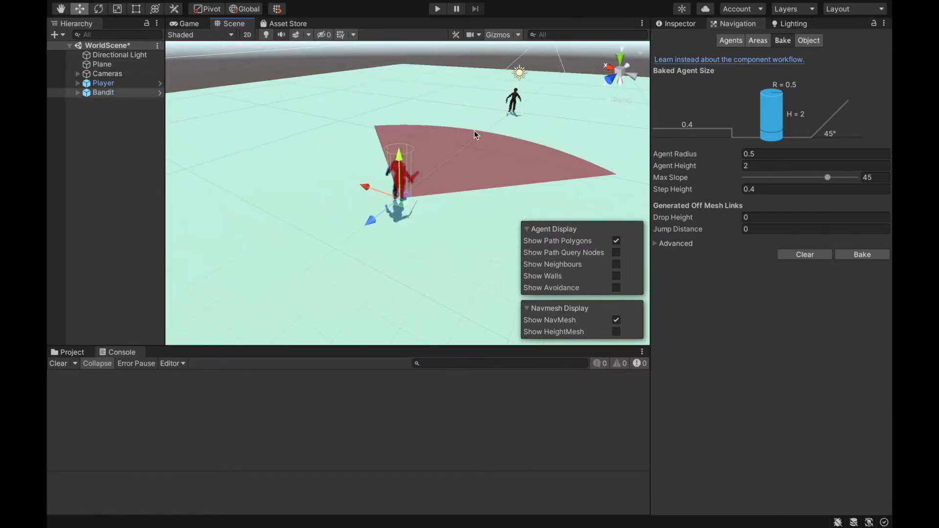
{"action": "right_click_drag", "start_coordinate": [406, 199], "coordinate": [803, 166]}
{"action": "right_click_drag", "start_coordinate": [482, 146], "coordinate": [421, 169]}
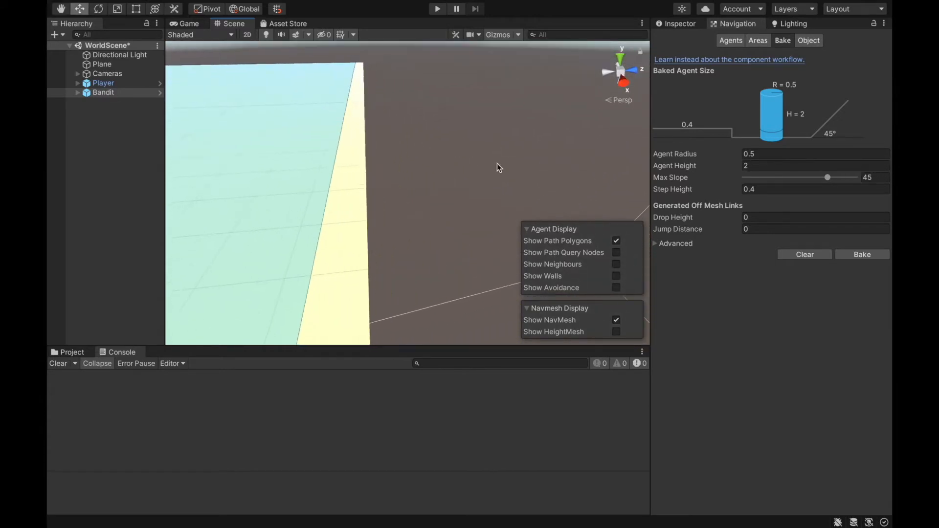
- Set the baked Agent Radius to 0.05 and bake the NavMesh
{"action": "left_click", "coordinate": [784, 154]}
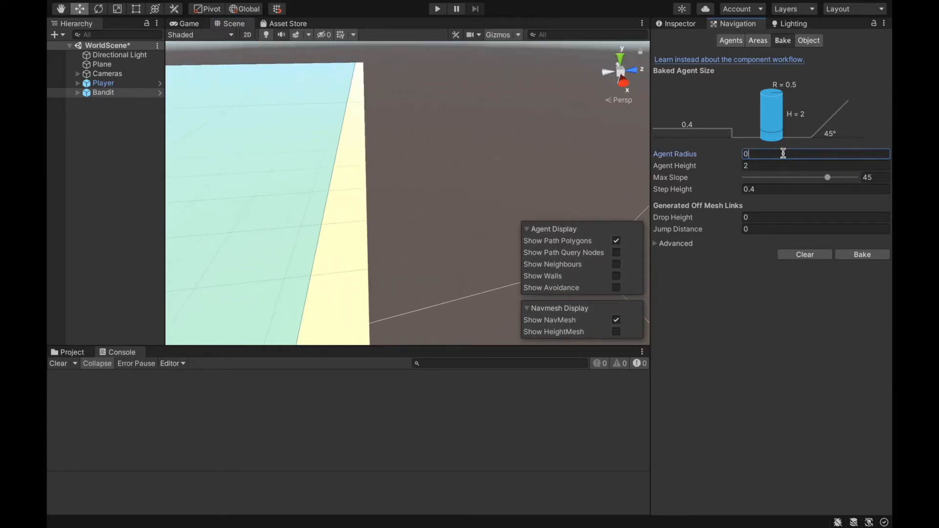
{"action": "type", "text": "0.01"}
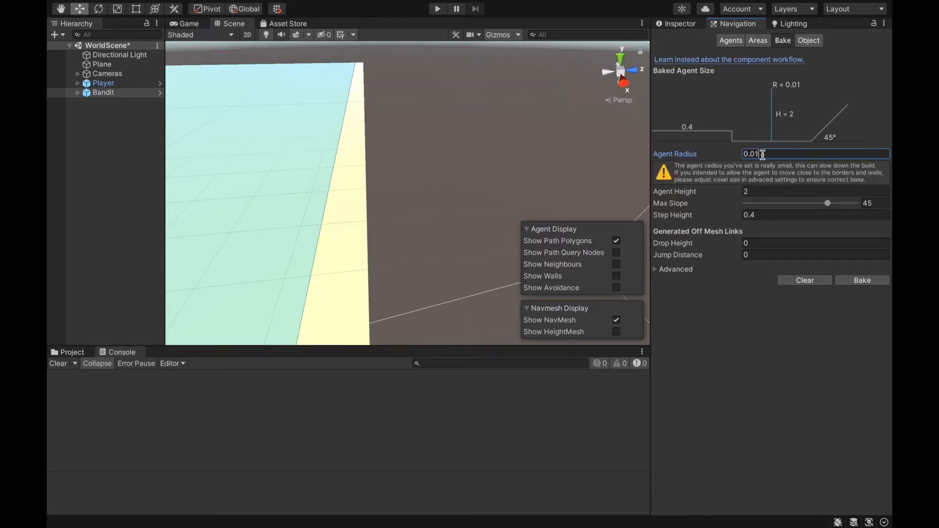
{"action": "key", "text": "BackSpace"}
{"action": "type", "text": "5"}
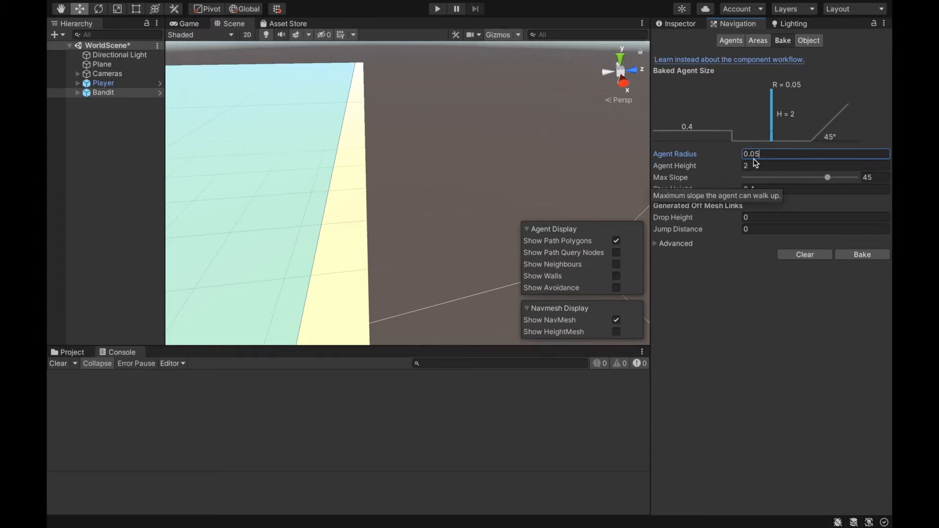
{"action": "left_click", "coordinate": [853, 255]}
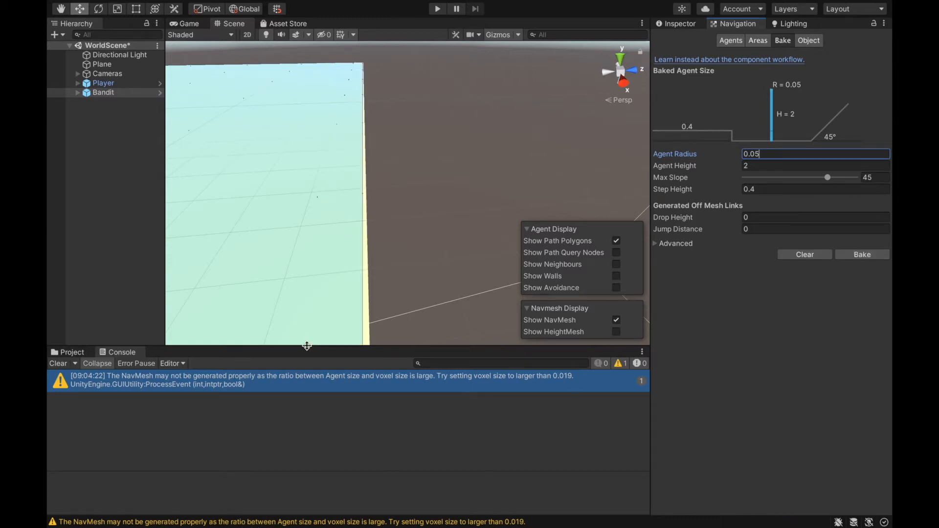
- Examine the rebaked NavMesh edge and the Bandit's Nav Mesh Agent obstacle avoidance radius against its cylinder in the scene
{"action": "right_click_drag", "start_coordinate": [353, 203], "coordinate": [201, 190]}
{"action": "key", "text": "w"}
{"action": "key", "text": "s"}
{"action": "right_click_drag", "start_coordinate": [359, 184], "coordinate": [471, 202]}
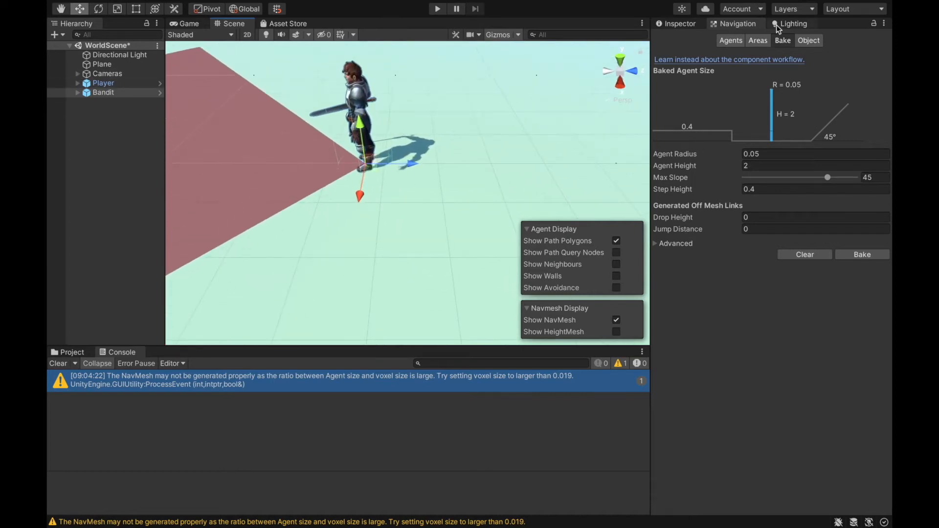
{"action": "left_click", "coordinate": [693, 25]}
{"action": "scroll", "coordinate": [782, 322], "scroll_direction": "down", "scroll_amount": 3}
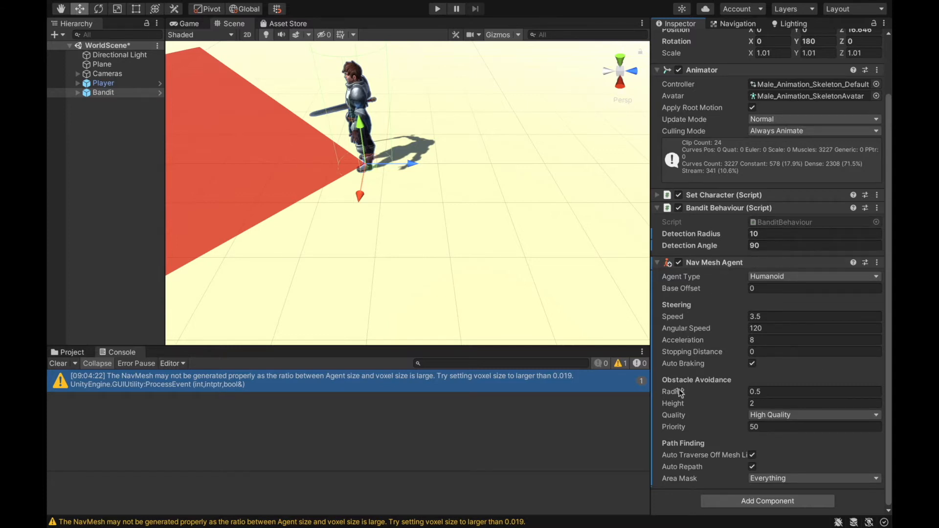
{"action": "right_click_drag", "start_coordinate": [468, 210], "coordinate": [333, 201]}
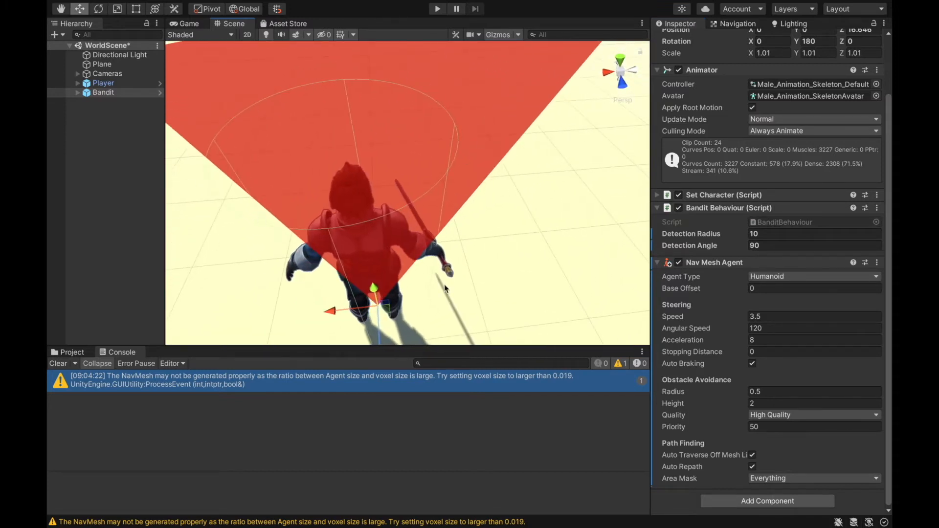
{"action": "right_click_drag", "start_coordinate": [407, 117], "coordinate": [542, 124]}
{"action": "key", "text": "s"}
- Move the Bandit along the Z axis to the plane's edge, at about Z 34.9, with the NavMesh displayed
{"action": "left_click_drag", "start_coordinate": [366, 210], "coordinate": [582, 197]}
{"action": "key", "text": "d"}
{"action": "mouse_move", "coordinate": [581, 197]}
{"action": "right_mouse_down"}
{"action": "mouse_move", "coordinate": [577, 176]}
{"action": "mouse_move", "coordinate": [573, 188]}
{"action": "right_mouse_up"}
{"action": "key", "text": "s"}
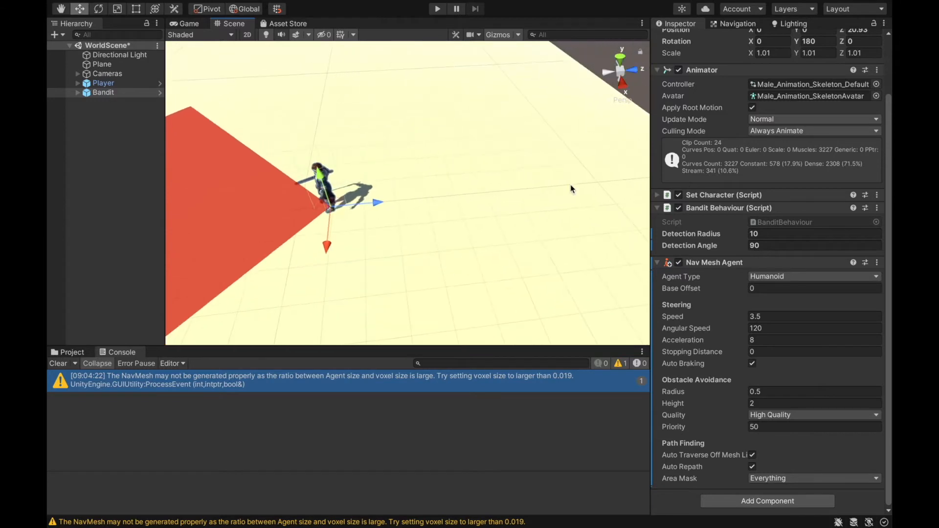
{"action": "left_click", "coordinate": [756, 25]}
{"action": "left_click_drag", "start_coordinate": [379, 202], "coordinate": [599, 188]}
{"action": "right_click_drag", "start_coordinate": [517, 117], "coordinate": [514, 84]}
{"action": "key", "text": "d"}
{"action": "key", "text": "w"}
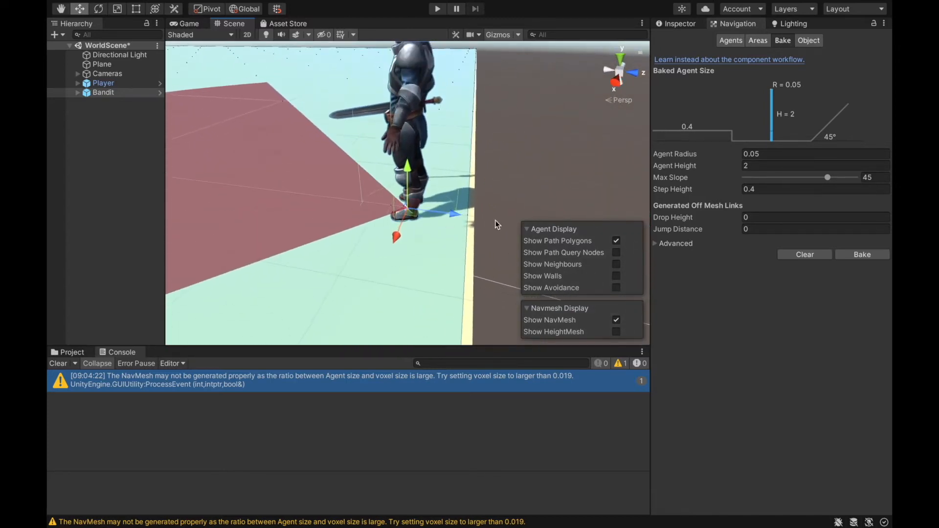
{"action": "left_click_drag", "start_coordinate": [447, 215], "coordinate": [515, 228]}
{"action": "right_click_drag", "start_coordinate": [469, 171], "coordinate": [412, 212]}
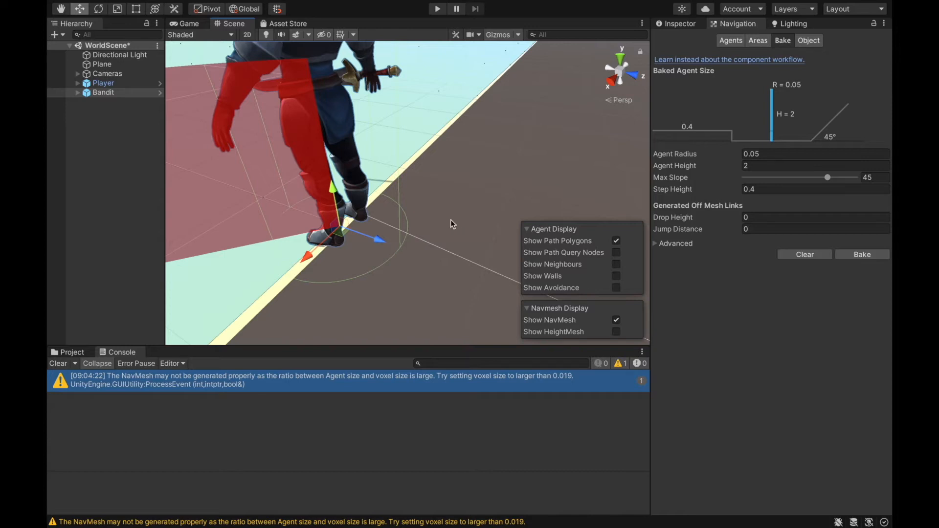
- Check the Bandit's Nav Mesh Agent radius at the edge and move the Bandit back to about Z 33.2
{"action": "right_click_drag", "start_coordinate": [462, 227], "coordinate": [525, 240]}
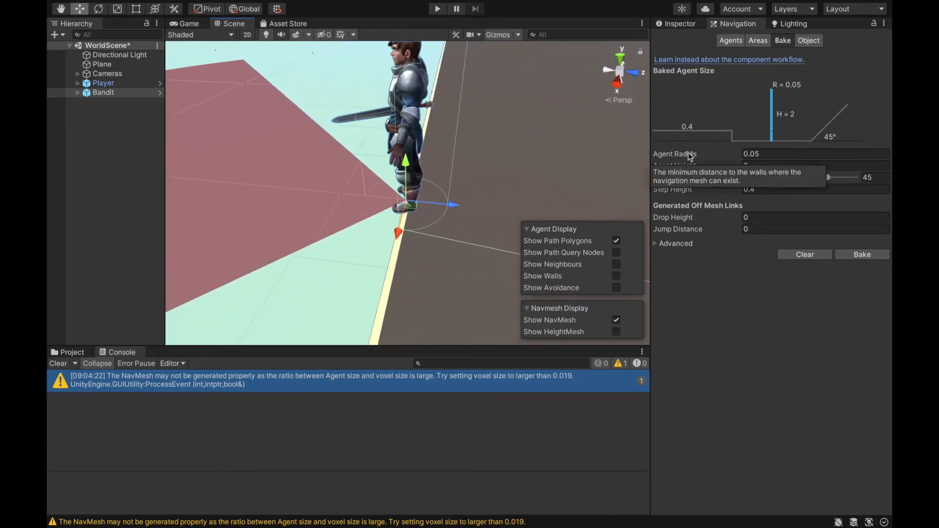
{"action": "right_click_drag", "start_coordinate": [579, 114], "coordinate": [484, 102]}
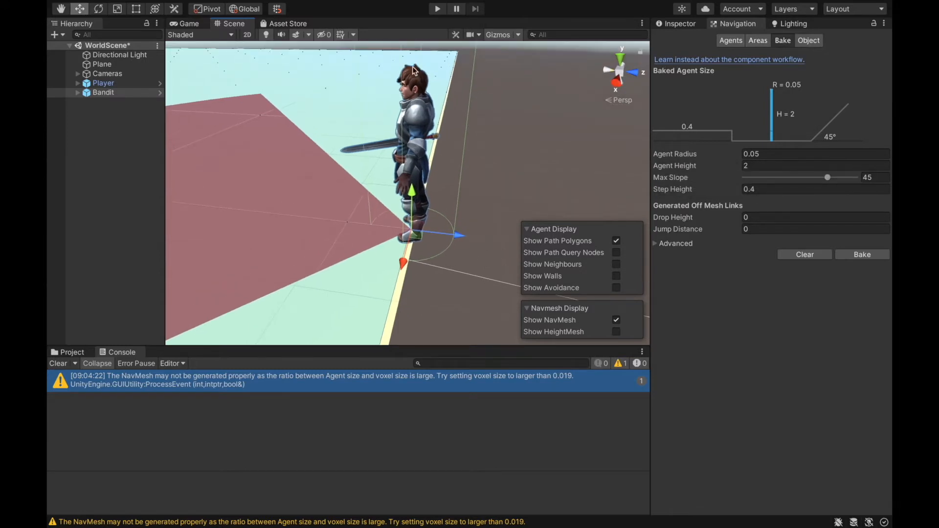
{"action": "left_click", "coordinate": [116, 93]}
{"action": "left_click", "coordinate": [662, 25]}
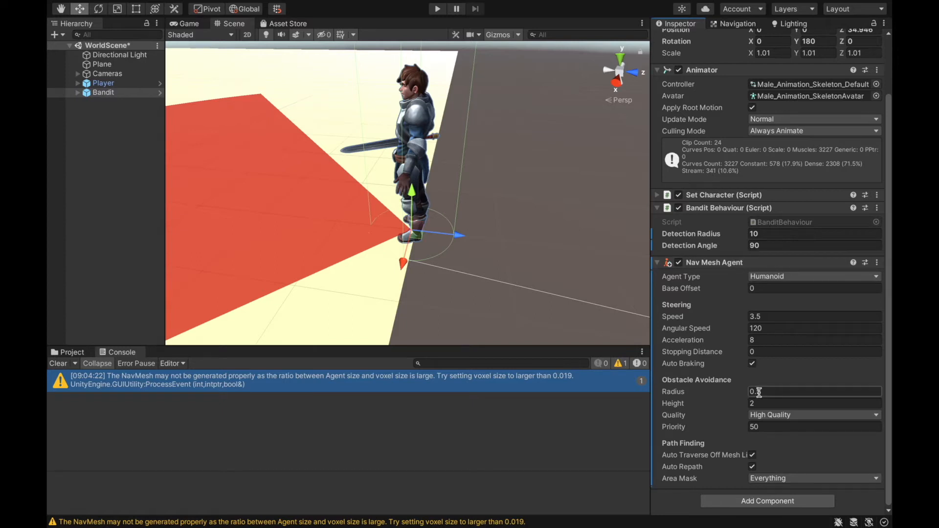
{"action": "left_click_drag", "start_coordinate": [457, 235], "coordinate": [320, 234]}
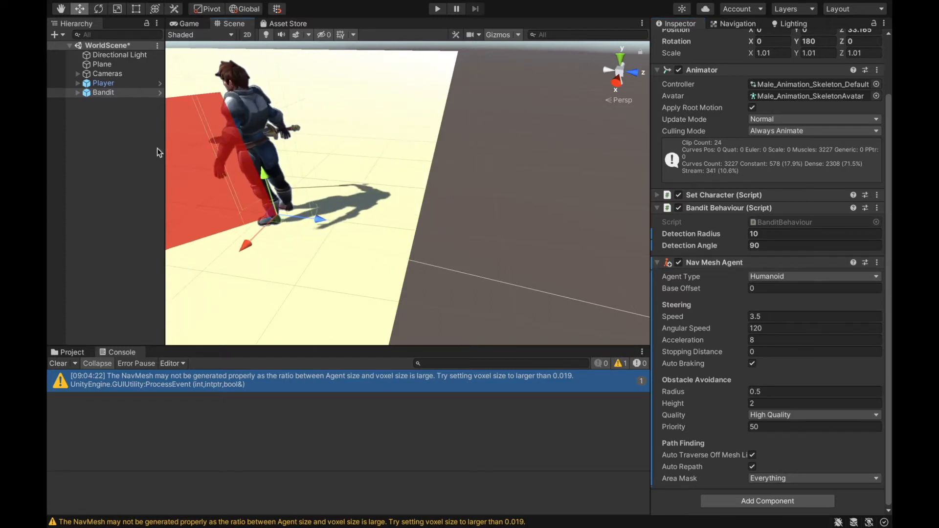
- Set the baked Agent Radius to 0.5 and bake the NavMesh again
{"action": "left_click", "coordinate": [732, 24]}
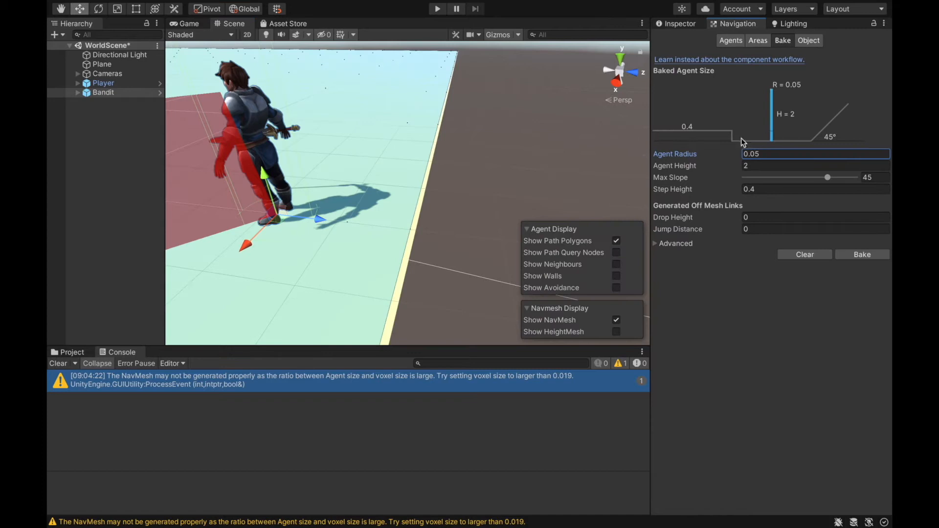
{"action": "left_click", "coordinate": [772, 154]}
{"action": "type", "text": "0.5"}
{"action": "left_click", "coordinate": [867, 255]}
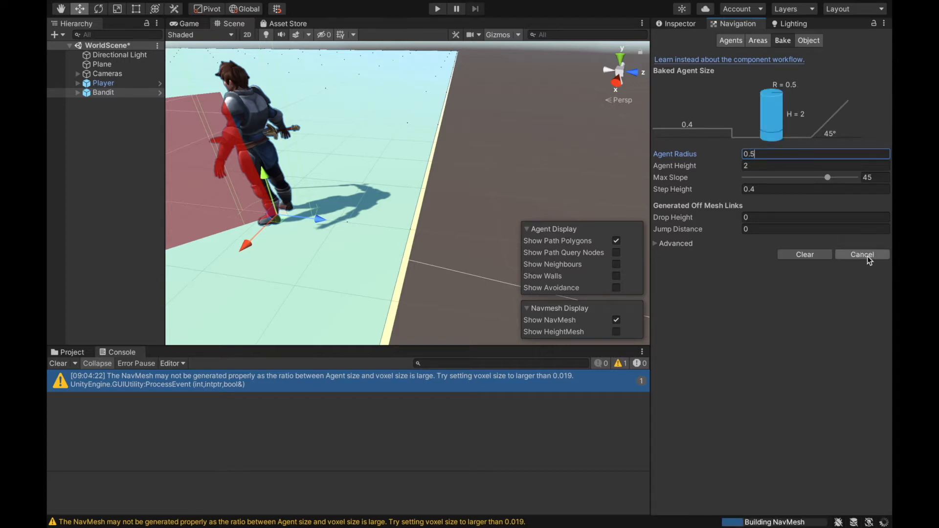
- Move the Bandit along Z to the border of the rebaked NavMesh and inspect its clearance from the plane's edge
{"action": "left_click_drag", "start_coordinate": [325, 219], "coordinate": [414, 258]}
{"action": "right_click_drag", "start_coordinate": [414, 259], "coordinate": [451, 182]}
{"action": "key", "text": "a"}
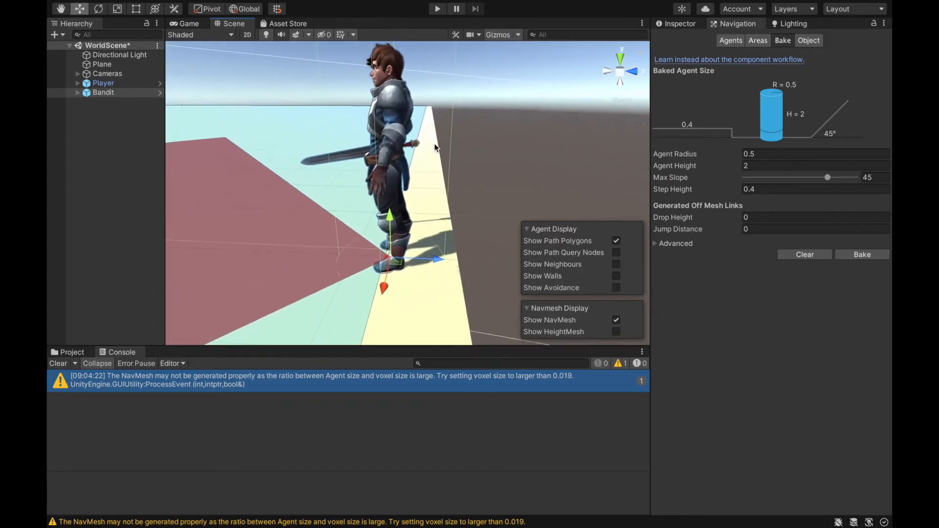
{"action": "right_click_drag", "start_coordinate": [442, 172], "coordinate": [460, 181]}
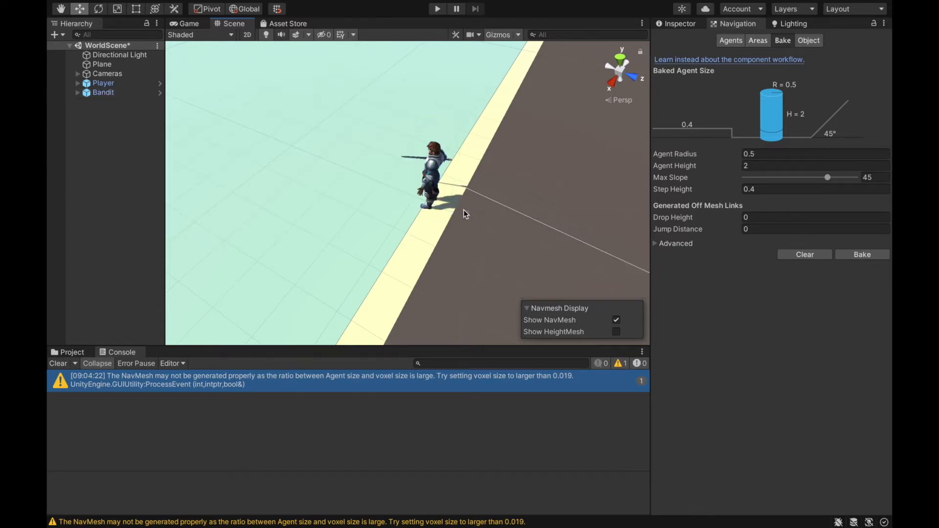
- Move the Bandit back inside the walkable area, away from the plane's edge, and deselect it
{"action": "left_click_drag", "start_coordinate": [465, 214], "coordinate": [361, 171]}
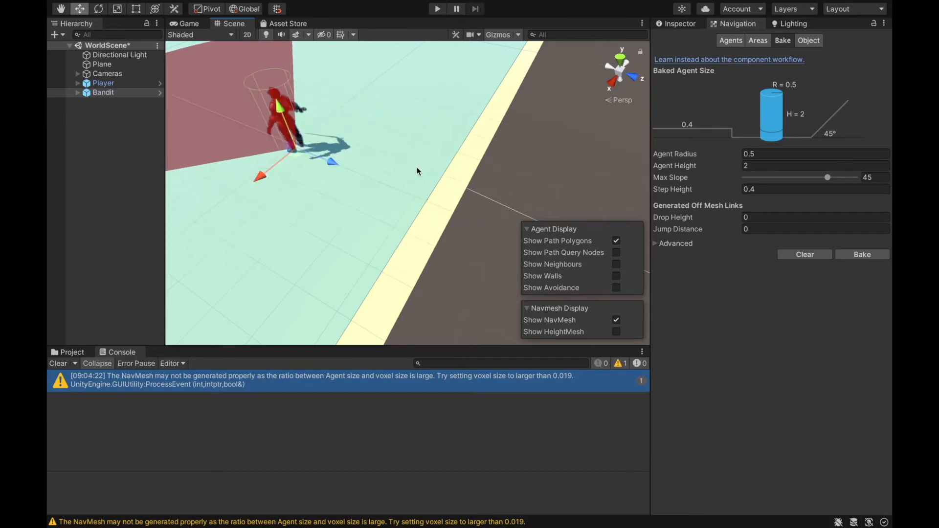
{"action": "right_click_drag", "start_coordinate": [417, 170], "coordinate": [314, 135]}
{"action": "left_click_drag", "start_coordinate": [425, 320], "coordinate": [328, 154]}
{"action": "right_click_drag", "start_coordinate": [327, 154], "coordinate": [393, 138]}
{"action": "key", "text": "a"}
{"action": "key", "text": "w"}
{"action": "left_click", "coordinate": [99, 162]}
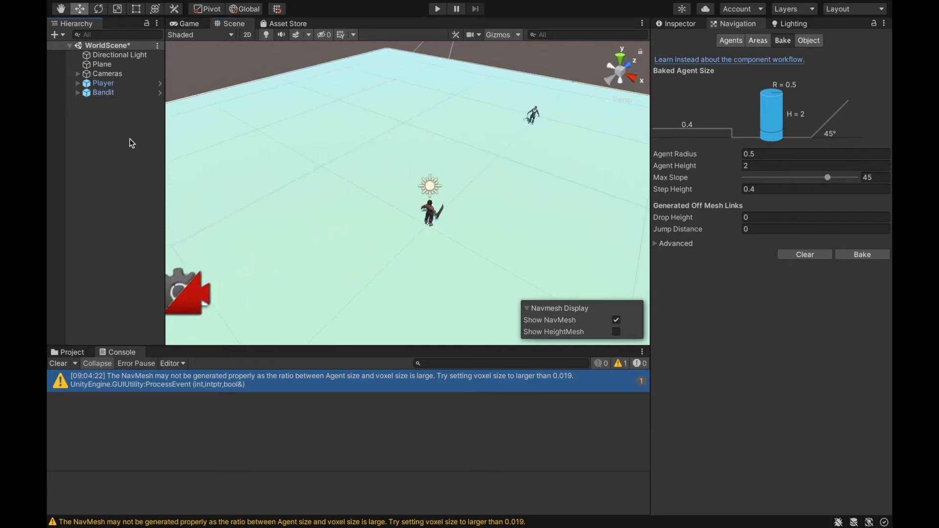
- Clear the console and create an empty object named Structures in the scene
{"action": "left_click", "coordinate": [677, 23]}
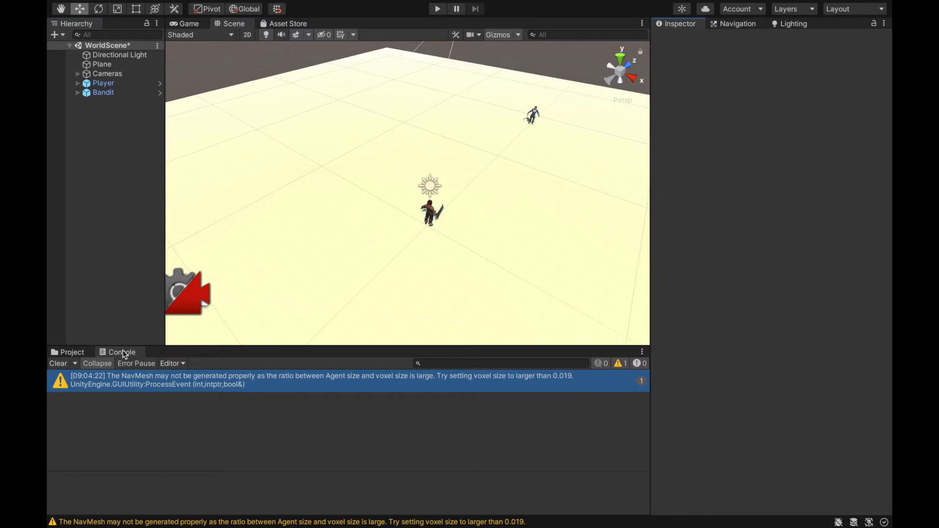
{"action": "left_click", "coordinate": [60, 364]}
{"action": "right_click", "coordinate": [122, 143]}
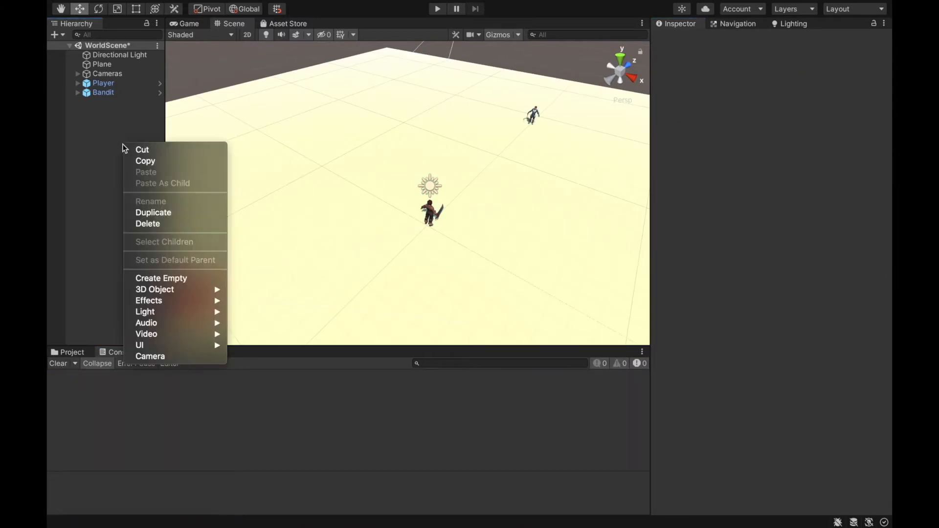
{"action": "left_click", "coordinate": [181, 278]}
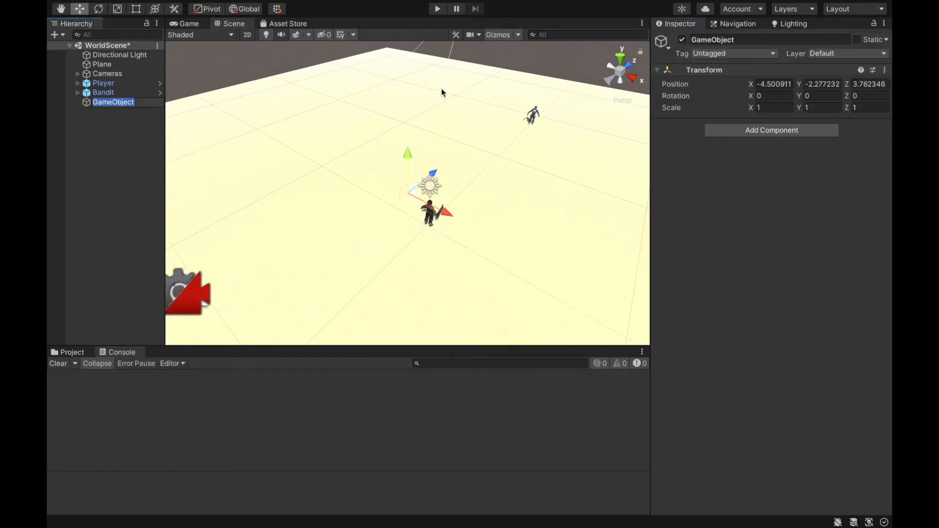
{"action": "left_click", "coordinate": [733, 39]}
{"action": "double_click", "coordinate": [742, 43]}
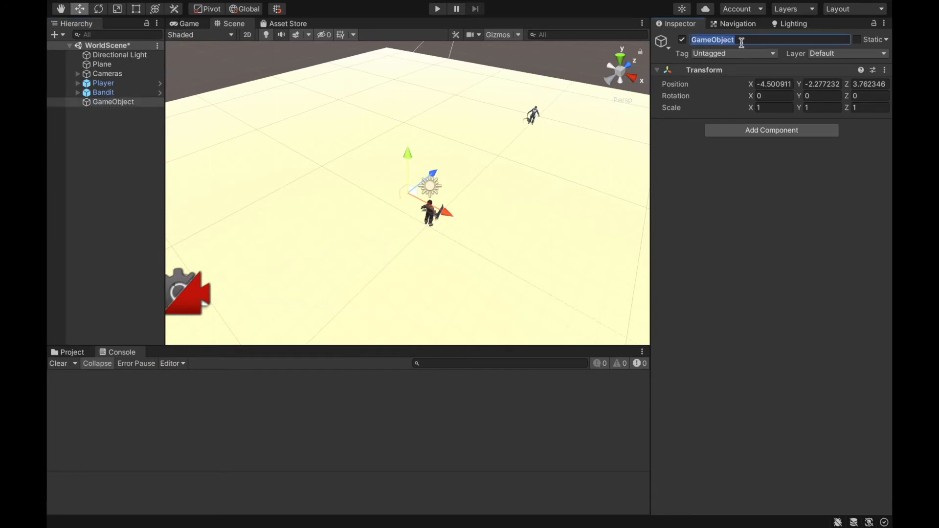
{"action": "type", "text": "Structures"}
- Add a cube as a child of Structures, scaled to 5 on all axes and placed at X -16.36
{"action": "right_click_drag", "start_coordinate": [489, 158], "coordinate": [440, 142]}
{"action": "key", "text": "a"}
{"action": "key", "text": "w"}
{"action": "left_click", "coordinate": [139, 105]}
{"action": "right_click", "coordinate": [139, 105]}
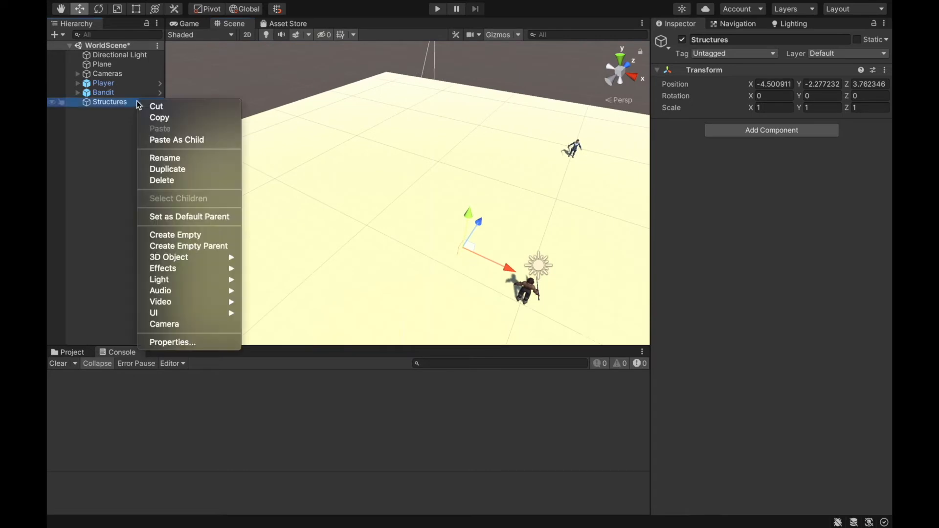
{"action": "mouse_move", "coordinate": [181, 257]}
{"action": "left_click", "coordinate": [262, 258]}
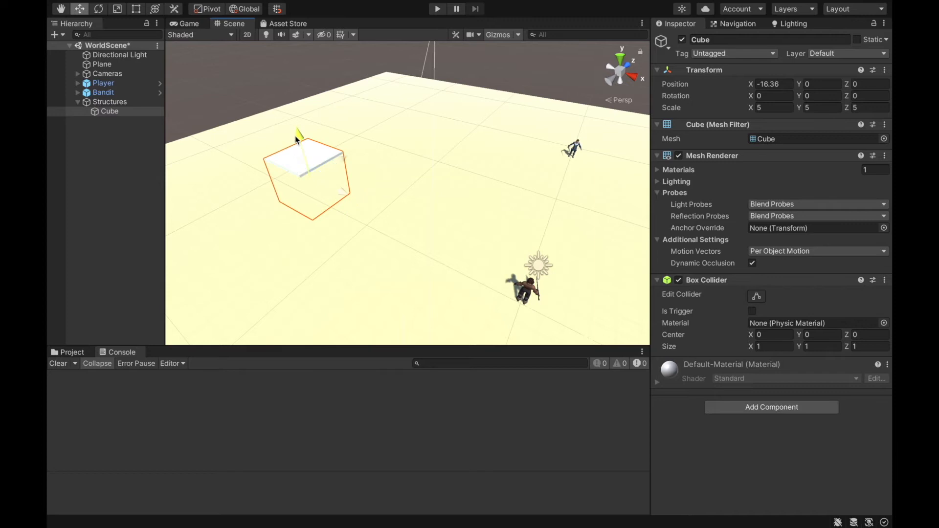
- Raise the cube to about Y 4.55 and shift it along Z to about -5.63
{"action": "left_click_drag", "start_coordinate": [309, 107], "coordinate": [319, 85]}
{"action": "left_click_drag", "start_coordinate": [377, 105], "coordinate": [256, 104], "text": "alt"}
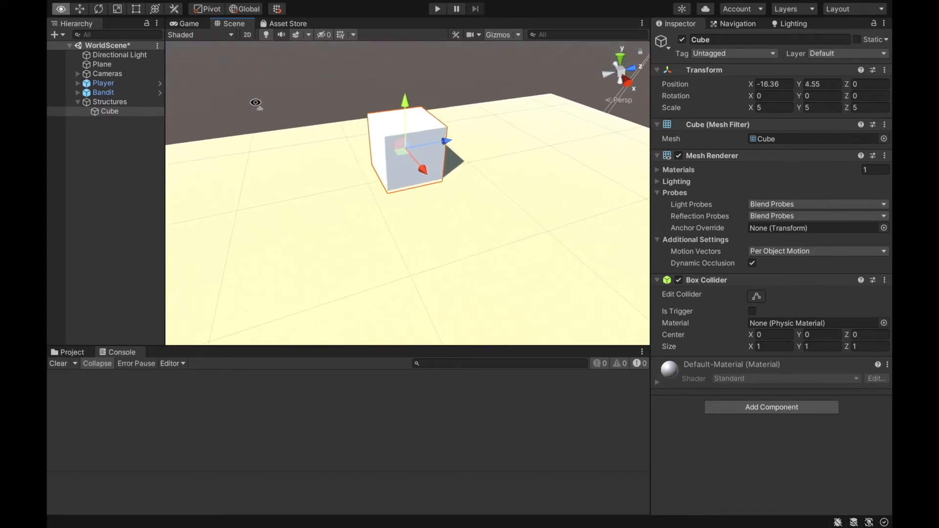
{"action": "left_click_drag", "start_coordinate": [437, 142], "coordinate": [369, 154]}
{"action": "right_click_drag", "start_coordinate": [455, 160], "coordinate": [396, 162]}
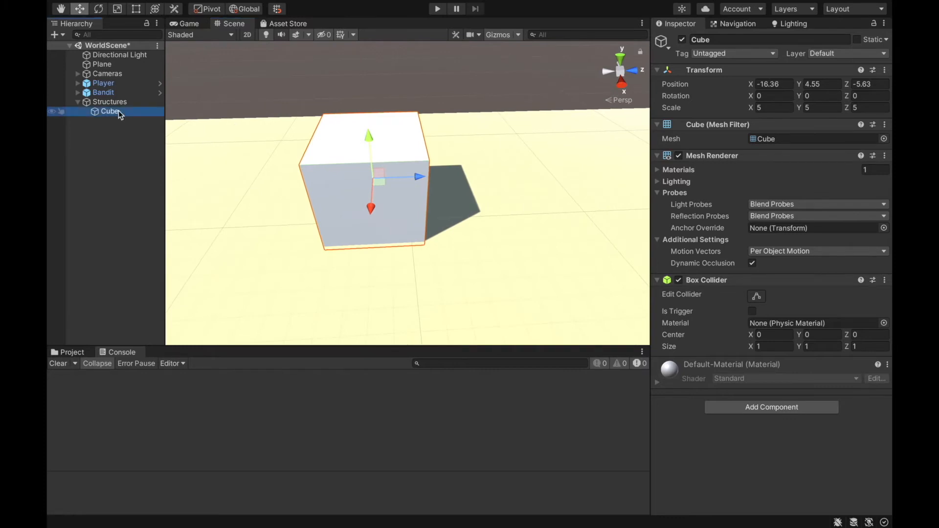
- Duplicate the cube and move the copy beside the original along Z, to about Z 1.06
{"action": "key", "text": "ctrl+d"}
{"action": "right_click_drag", "start_coordinate": [407, 145], "coordinate": [403, 169]}
{"action": "left_click_drag", "start_coordinate": [402, 198], "coordinate": [529, 210]}
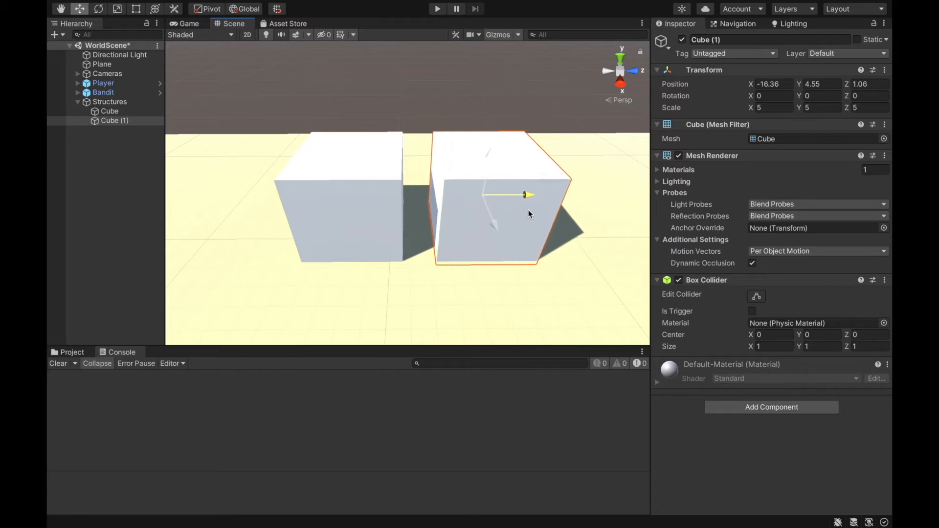
{"action": "right_click_drag", "start_coordinate": [372, 151], "coordinate": [457, 122]}
{"action": "right_click_drag", "start_coordinate": [384, 152], "coordinate": [385, 171]}
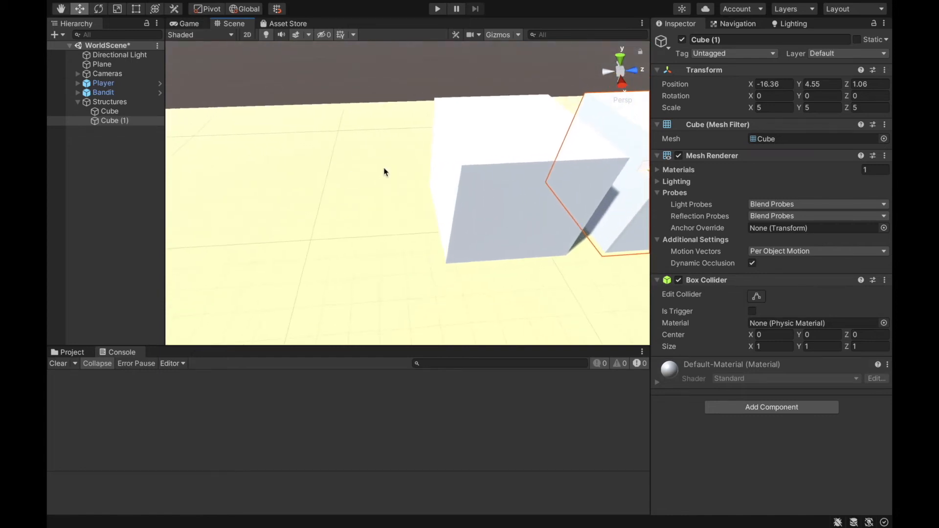
- Add a plane on the ground in front of the first cube, at about Z -8.22, with its X rotation set to -45
{"action": "right_click_drag", "start_coordinate": [497, 132], "coordinate": [128, 171]}
{"action": "right_click", "coordinate": [110, 140]}
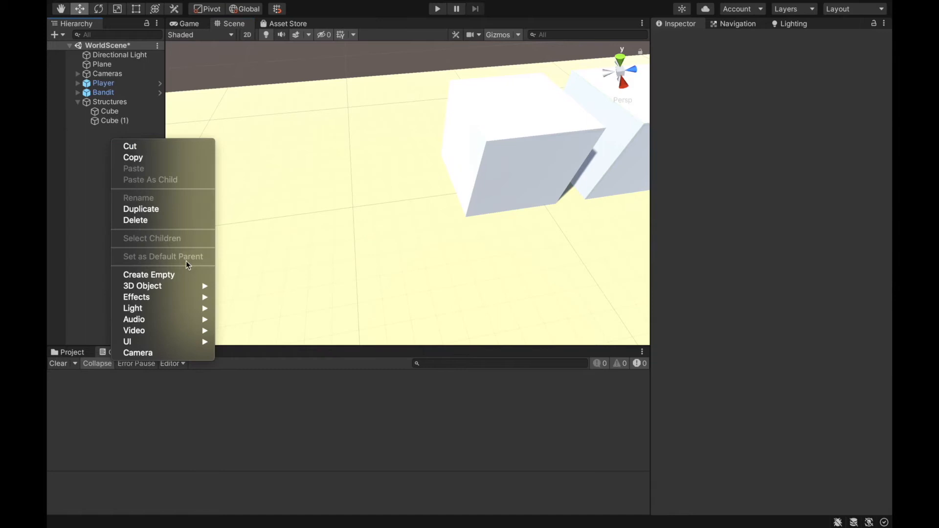
{"action": "mouse_move", "coordinate": [180, 286]}
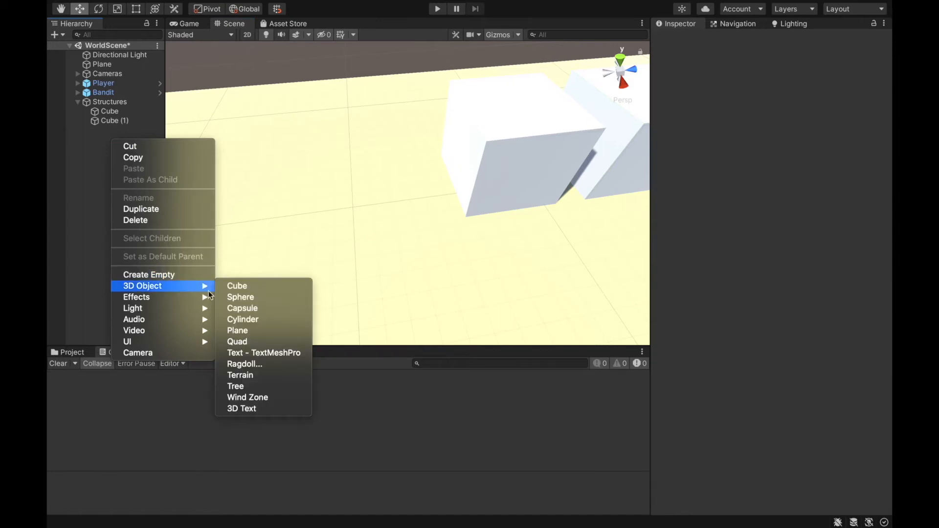
{"action": "left_click", "coordinate": [248, 330]}
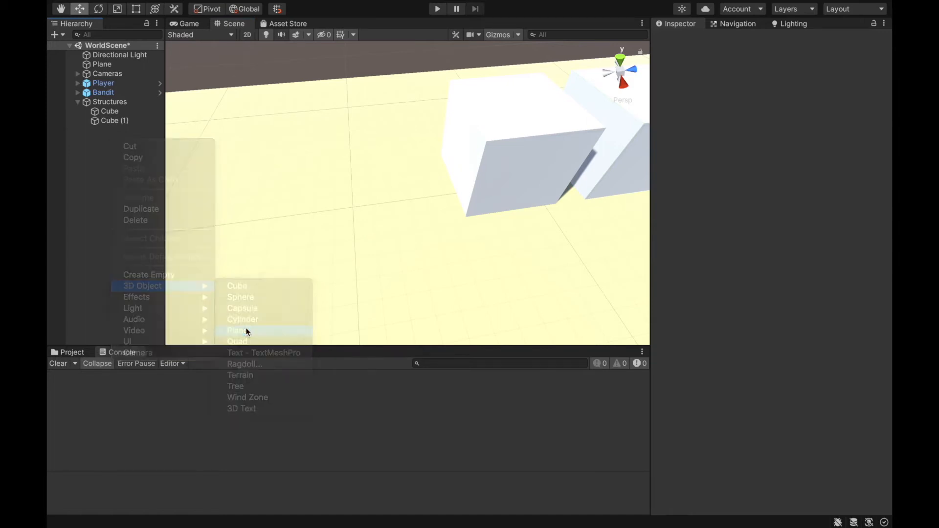
{"action": "left_click_drag", "start_coordinate": [405, 167], "coordinate": [402, 136]}
{"action": "left_click_drag", "start_coordinate": [386, 91], "coordinate": [474, 136]}
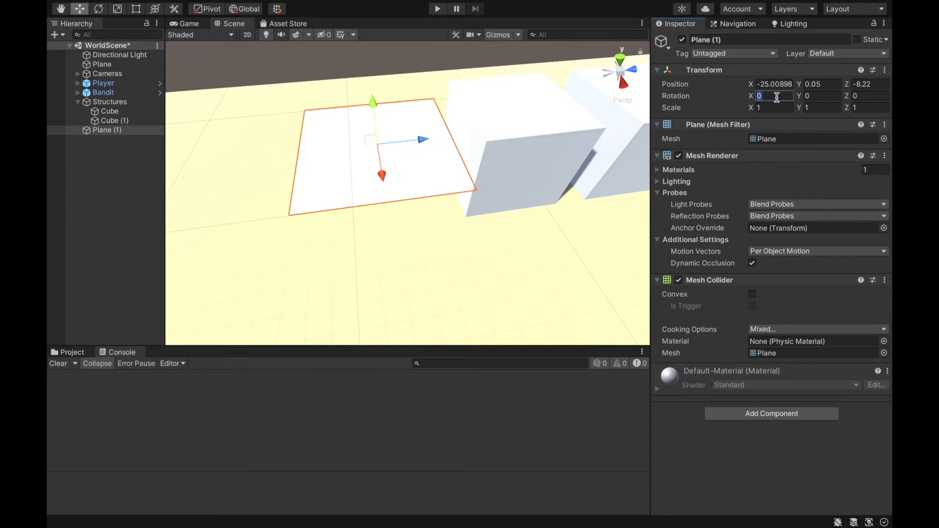
{"action": "type", "text": "45"}
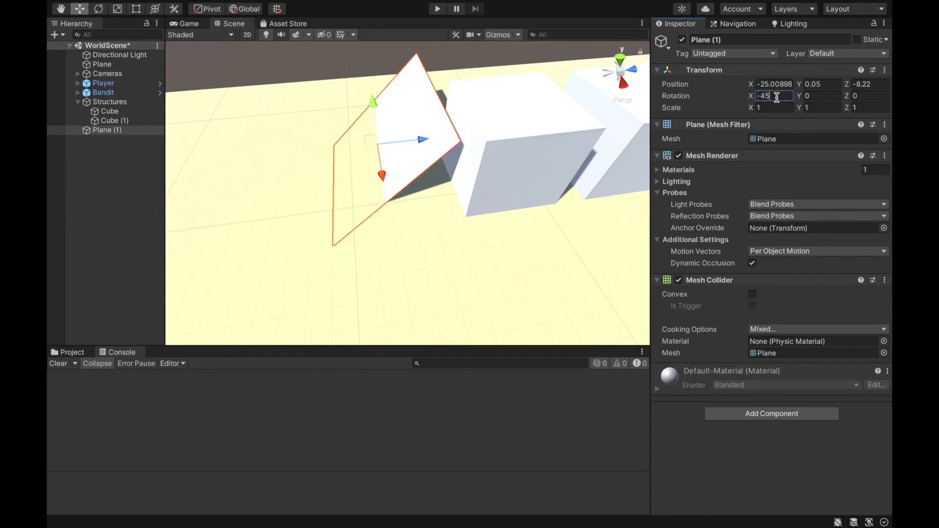
- Move the tilted plane against the first cube as a ramp, to about X -23.37, Y 1.64, Z -7.43
{"action": "left_click_drag", "start_coordinate": [419, 146], "coordinate": [430, 83]}
{"action": "key", "text": "w"}
{"action": "right_click_drag", "start_coordinate": [430, 83], "coordinate": [427, 64]}
{"action": "left_click_drag", "start_coordinate": [455, 212], "coordinate": [415, 213]}
{"action": "left_click_drag", "start_coordinate": [356, 231], "coordinate": [345, 259]}
{"action": "left_click_drag", "start_coordinate": [399, 229], "coordinate": [419, 232]}
{"action": "right_click_drag", "start_coordinate": [420, 234], "coordinate": [387, 198]}
{"action": "left_click_drag", "start_coordinate": [371, 208], "coordinate": [369, 165]}
{"action": "right_click_drag", "start_coordinate": [369, 166], "coordinate": [378, 228]}
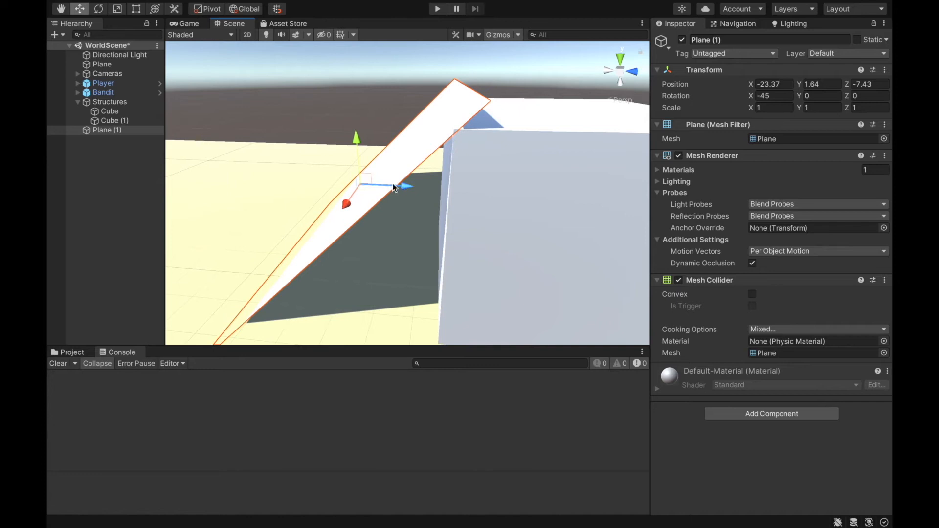
- Fine-tune the ramp so its upper edge meets the cube's top, at about Y 1.26, Z -7.89
{"action": "left_click_drag", "start_coordinate": [356, 142], "coordinate": [362, 153]}
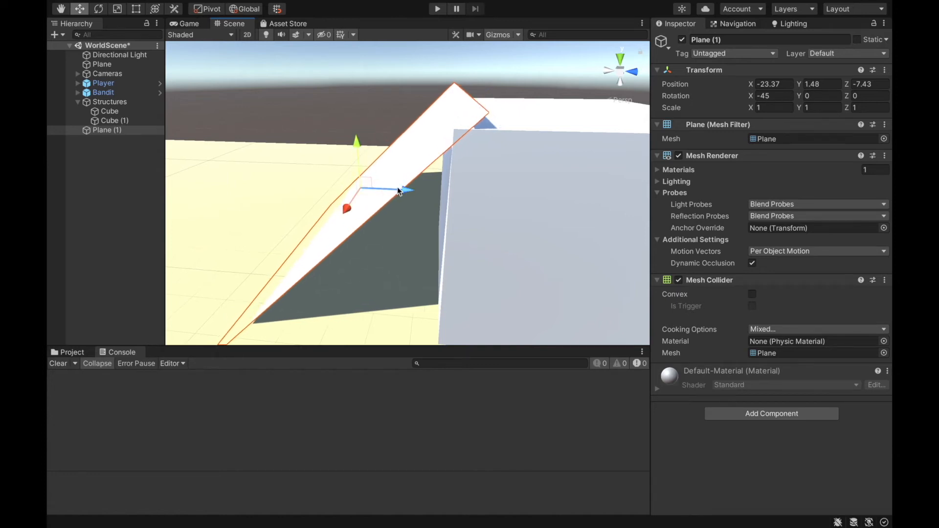
{"action": "left_click_drag", "start_coordinate": [399, 191], "coordinate": [390, 190]}
{"action": "left_click_drag", "start_coordinate": [355, 150], "coordinate": [354, 153]}
{"action": "left_click_drag", "start_coordinate": [393, 195], "coordinate": [388, 195]}
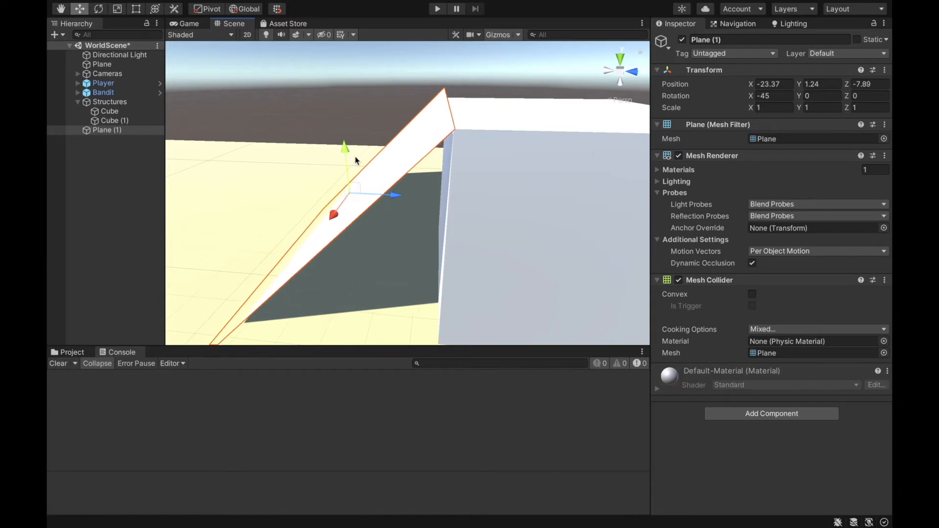
{"action": "left_click_drag", "start_coordinate": [347, 152], "coordinate": [350, 156]}
{"action": "right_click_drag", "start_coordinate": [352, 157], "coordinate": [357, 113]}
{"action": "left_click", "coordinate": [339, 140]}
{"action": "left_click", "coordinate": [401, 189]}
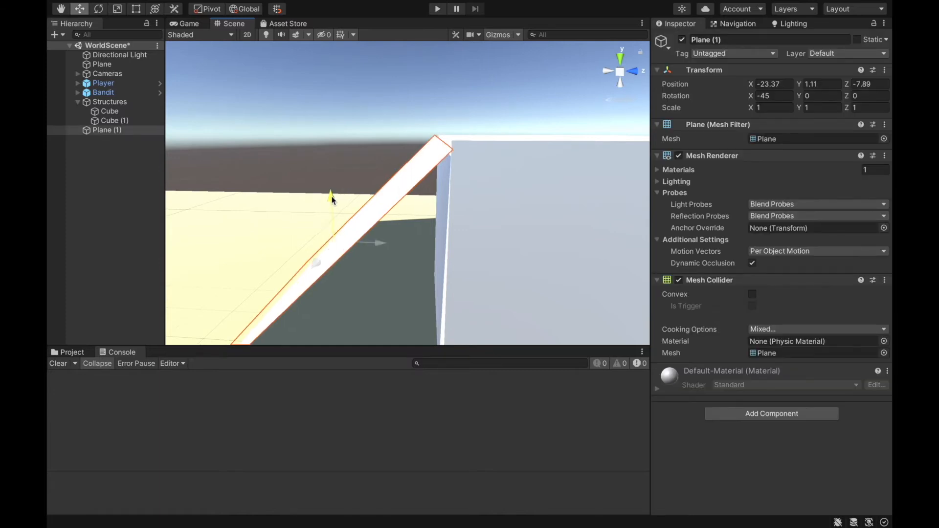
{"action": "left_click_drag", "start_coordinate": [332, 198], "coordinate": [331, 196]}
- Shift the ramp sideways along X to about -21.37
{"action": "left_click", "coordinate": [392, 129]}
{"action": "right_click_drag", "start_coordinate": [392, 128], "coordinate": [587, 220]}
{"action": "left_click", "coordinate": [527, 197]}
{"action": "right_click_drag", "start_coordinate": [290, 138], "coordinate": [229, 145]}
{"action": "right_click_drag", "start_coordinate": [181, 224], "coordinate": [230, 203]}
{"action": "left_click", "coordinate": [323, 205]}
{"action": "right_click_drag", "start_coordinate": [323, 205], "coordinate": [494, 173]}
{"action": "left_click", "coordinate": [292, 109]}
{"action": "key", "text": "s"}
{"action": "left_click", "coordinate": [494, 173]}
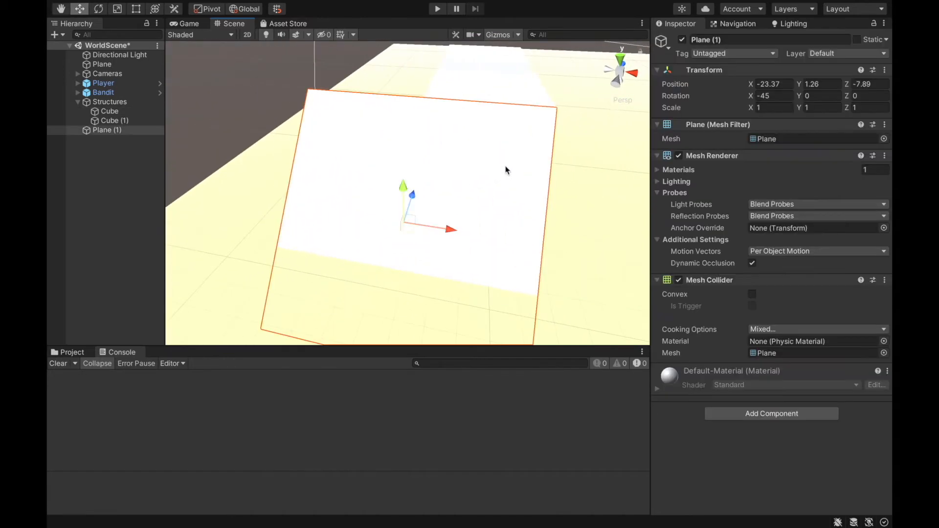
{"action": "left_click_drag", "start_coordinate": [451, 239], "coordinate": [503, 237]}
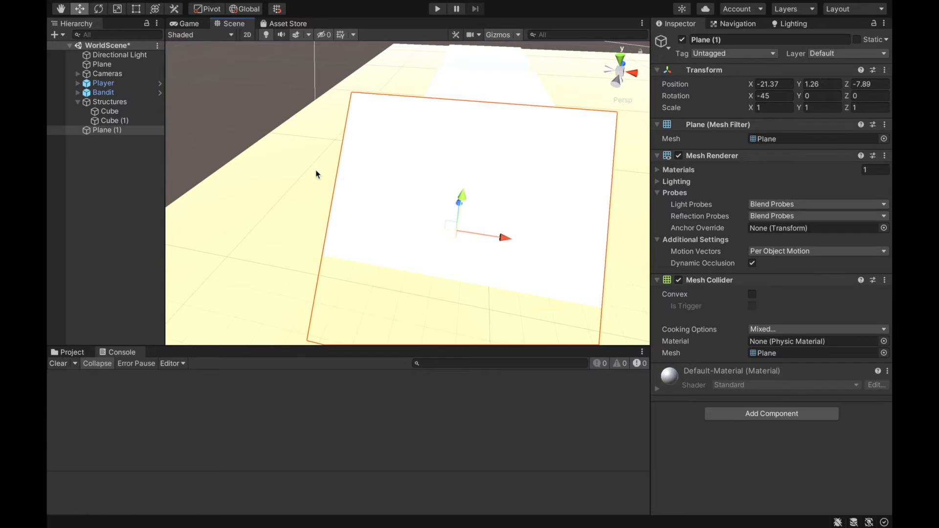
- Duplicate the cube farther from the ramp and move the copy across the floor to about X 4.31
{"action": "left_click", "coordinate": [227, 108]}
{"action": "right_click_drag", "start_coordinate": [227, 108], "coordinate": [286, 155]}
{"action": "key", "text": "s"}
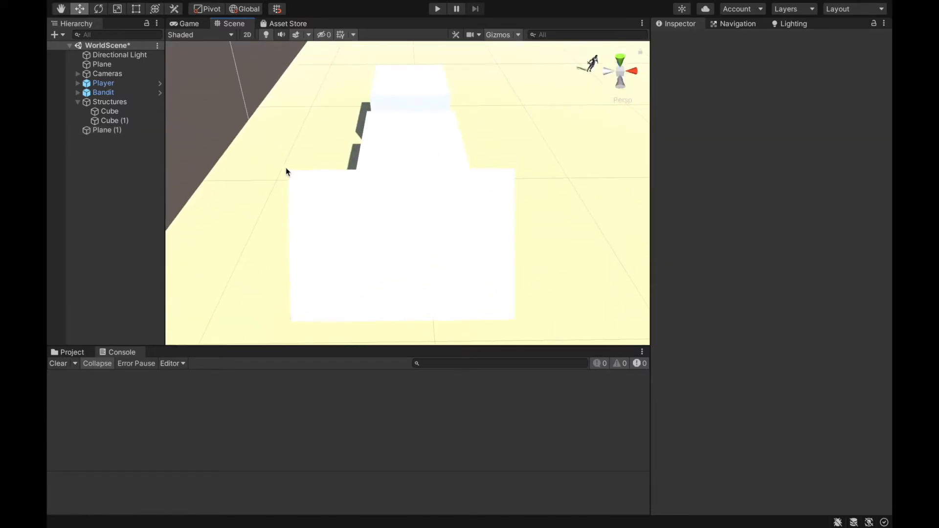
{"action": "right_click_drag", "start_coordinate": [451, 146], "coordinate": [359, 124]}
{"action": "left_click", "coordinate": [358, 123]}
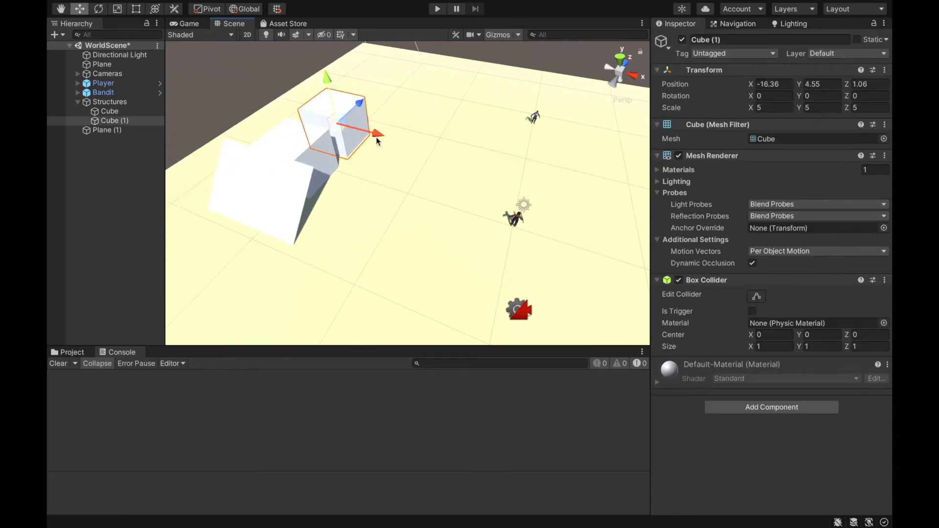
{"action": "key", "text": "ctrl+d"}
{"action": "left_click_drag", "start_coordinate": [378, 134], "coordinate": [574, 186]}
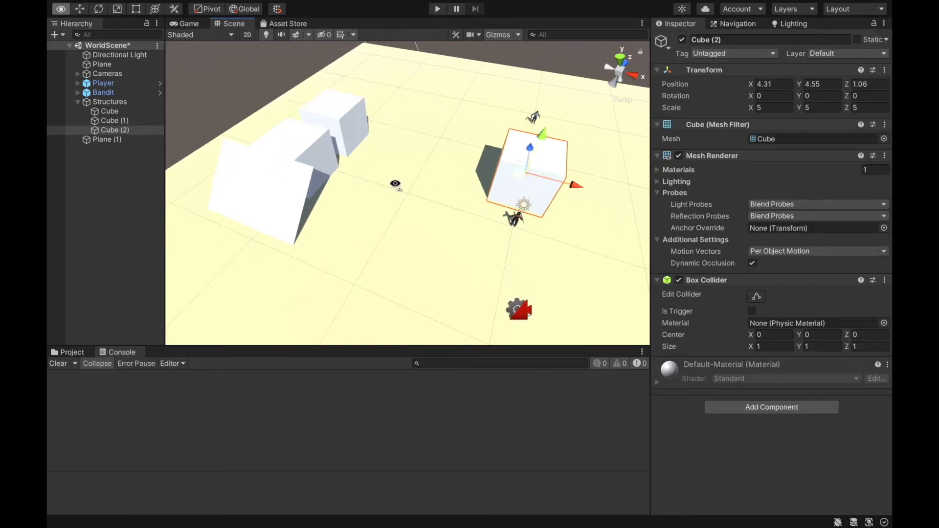
- Move the copied cube further along X, duplicate it, and place the new copy near it at about X 22.21
{"action": "right_click_drag", "start_coordinate": [395, 184], "coordinate": [341, 108]}
{"action": "left_click_drag", "start_coordinate": [386, 132], "coordinate": [588, 121]}
{"action": "right_click_drag", "start_coordinate": [472, 131], "coordinate": [446, 138]}
{"action": "key", "text": "w"}
{"action": "key", "text": "ctrl+d"}
{"action": "left_click_drag", "start_coordinate": [488, 175], "coordinate": [401, 189]}
{"action": "left_click", "coordinate": [479, 171]}
{"action": "left_click_drag", "start_coordinate": [496, 170], "coordinate": [533, 167]}
{"action": "left_click", "coordinate": [383, 184]}
{"action": "left_click_drag", "start_coordinate": [400, 183], "coordinate": [415, 183]}
- Examine the ramp and both groups of cubes on the floor from several angles
{"action": "left_click", "coordinate": [450, 111]}
{"action": "right_click_drag", "start_coordinate": [451, 111], "coordinate": [277, 111]}
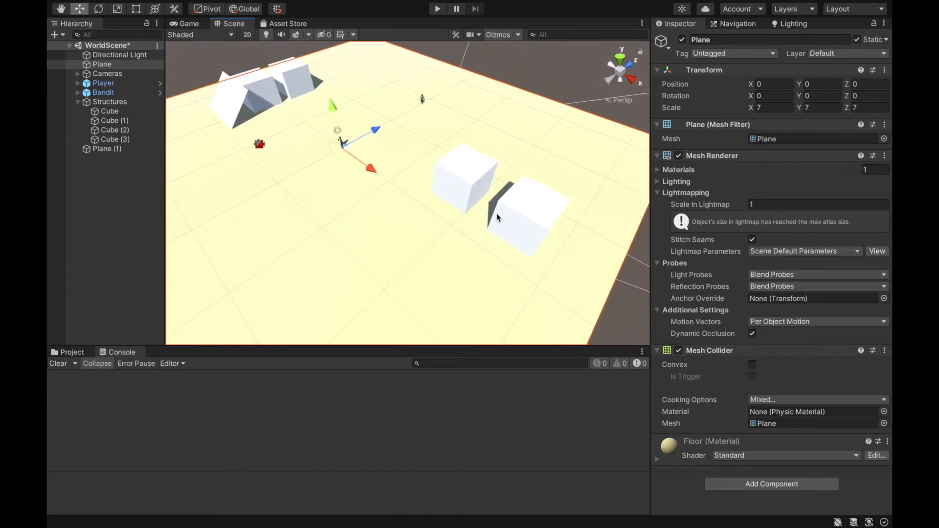
{"action": "right_click_drag", "start_coordinate": [295, 76], "coordinate": [252, 71]}
{"action": "right_click_drag", "start_coordinate": [297, 114], "coordinate": [260, 74]}
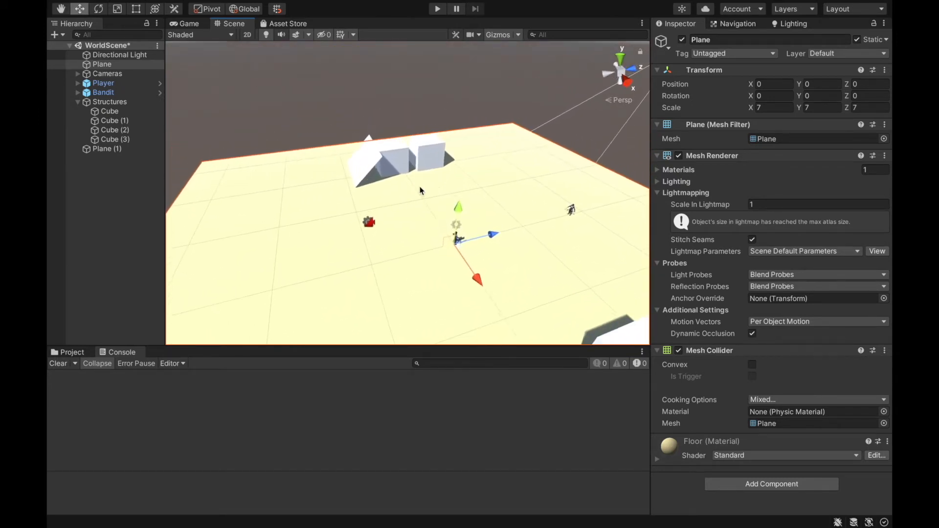
{"action": "left_click", "coordinate": [371, 168]}
{"action": "right_click_drag", "start_coordinate": [382, 100], "coordinate": [344, 141]}
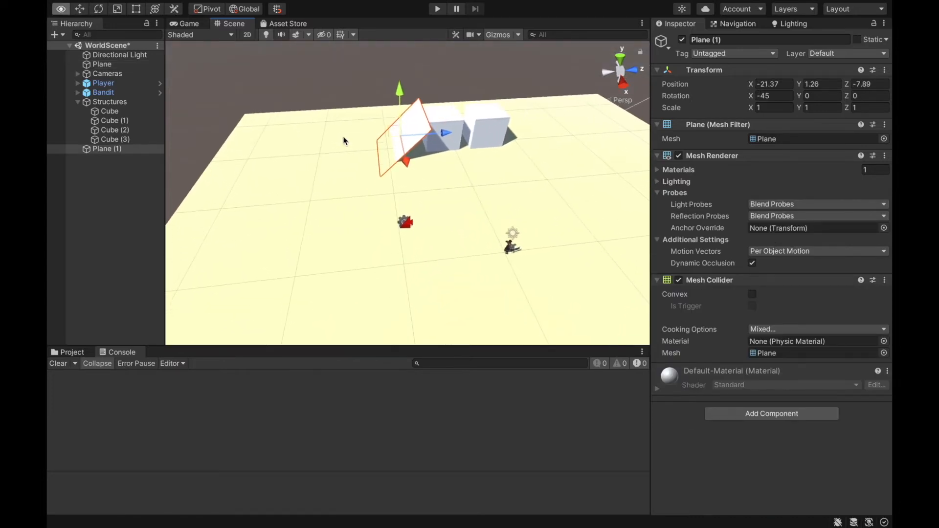
{"action": "right_click_drag", "start_coordinate": [344, 141], "coordinate": [512, 235]}
- Duplicate the cube at X 22.21 and move the copy to about X 12.42, Z -14.07
{"action": "left_click", "coordinate": [514, 231]}
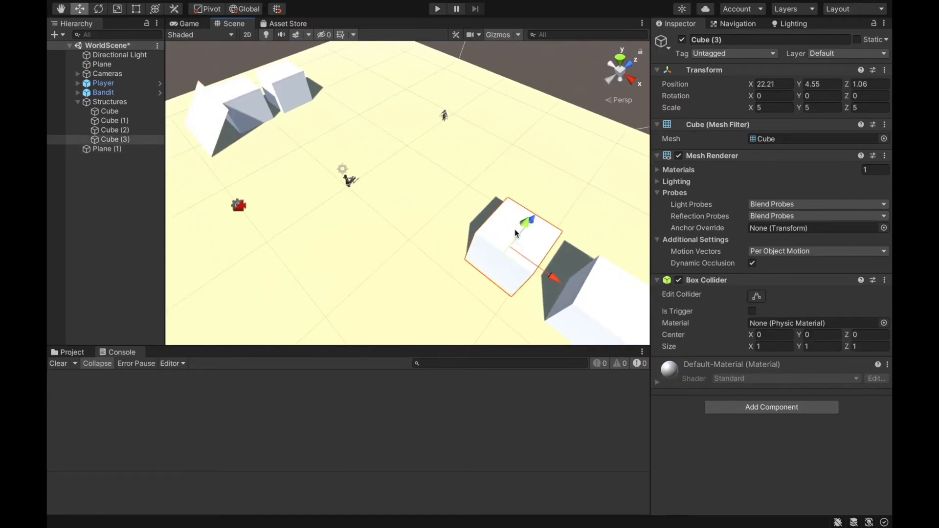
{"action": "key", "text": "ctrl+d"}
{"action": "left_click_drag", "start_coordinate": [530, 219], "coordinate": [450, 309]}
{"action": "left_click_drag", "start_coordinate": [451, 276], "coordinate": [402, 186]}
- Lower the newest cube partly into the floor, to about Y 0.5
{"action": "left_click_drag", "start_coordinate": [425, 152], "coordinate": [319, 100]}
{"action": "key", "text": "w"}
{"action": "right_click_drag", "start_coordinate": [320, 101], "coordinate": [339, 78]}
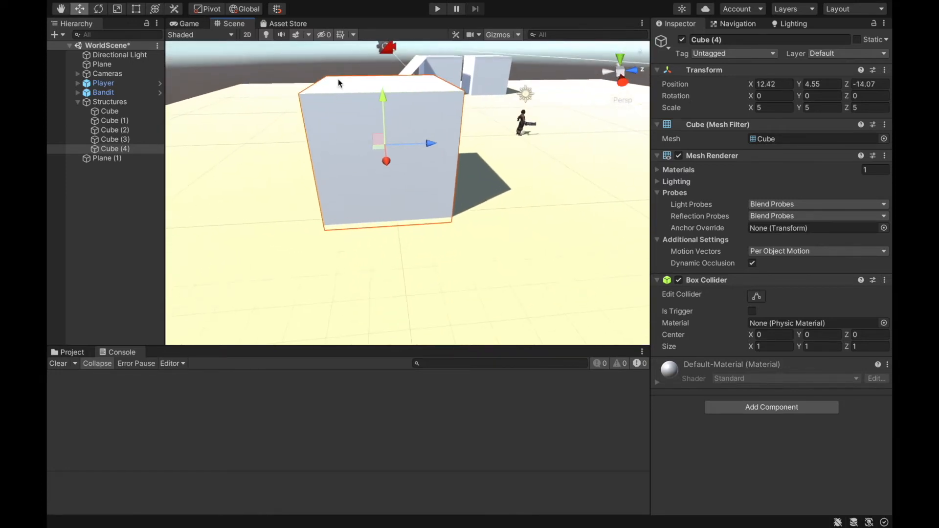
{"action": "right_click_drag", "start_coordinate": [388, 100], "coordinate": [375, 88]}
{"action": "key", "text": "w"}
{"action": "left_click_drag", "start_coordinate": [399, 141], "coordinate": [412, 230]}
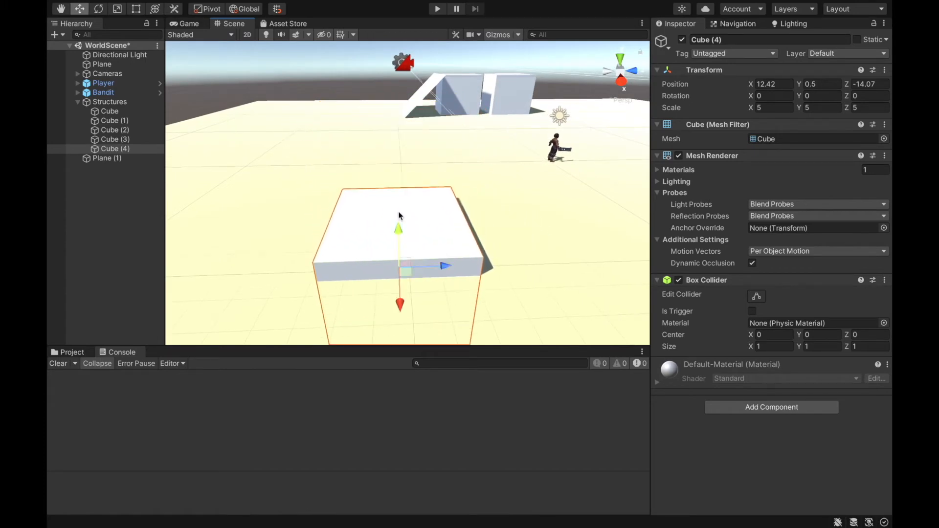
- Mark the Structures object and all its children as static, and check the setting on the child cubes
{"action": "left_click", "coordinate": [355, 174]}
{"action": "right_click_drag", "start_coordinate": [386, 171], "coordinate": [642, 204]}
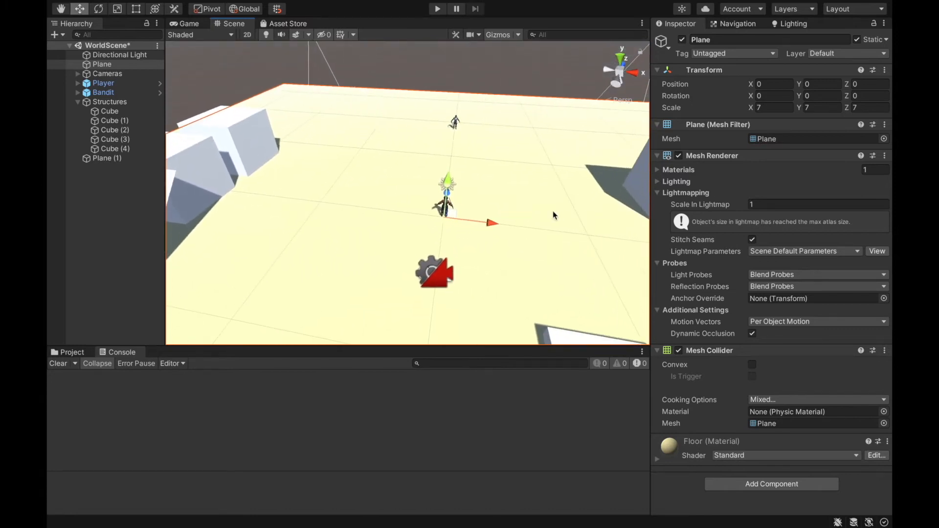
{"action": "left_click", "coordinate": [133, 102]}
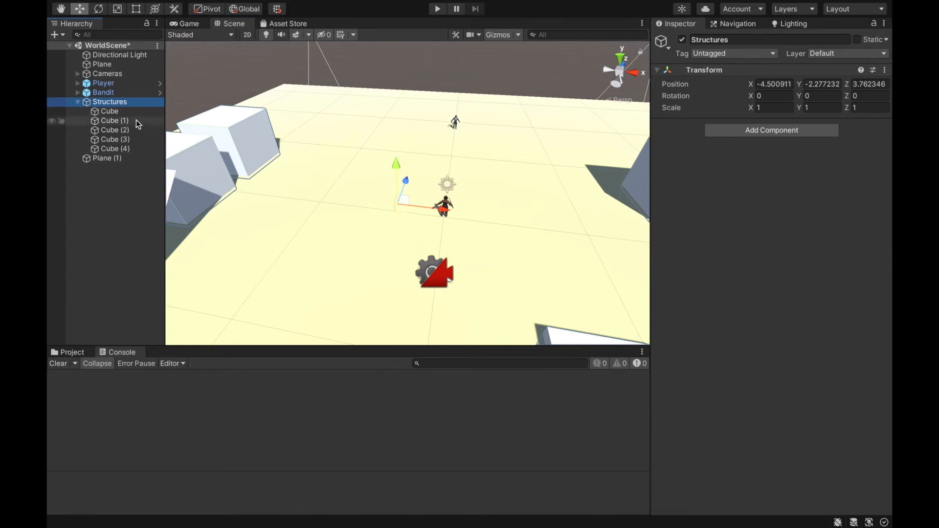
{"action": "left_click", "coordinate": [858, 39]}
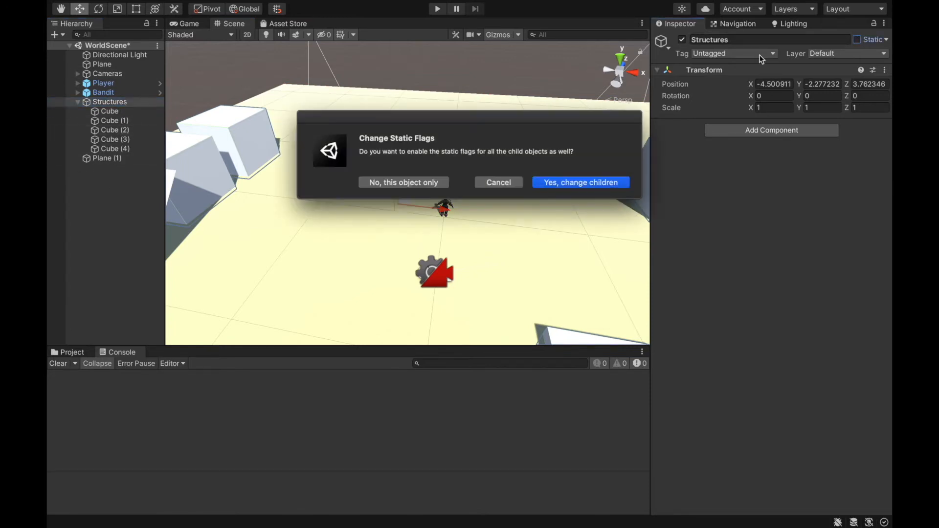
{"action": "left_click", "coordinate": [574, 181]}
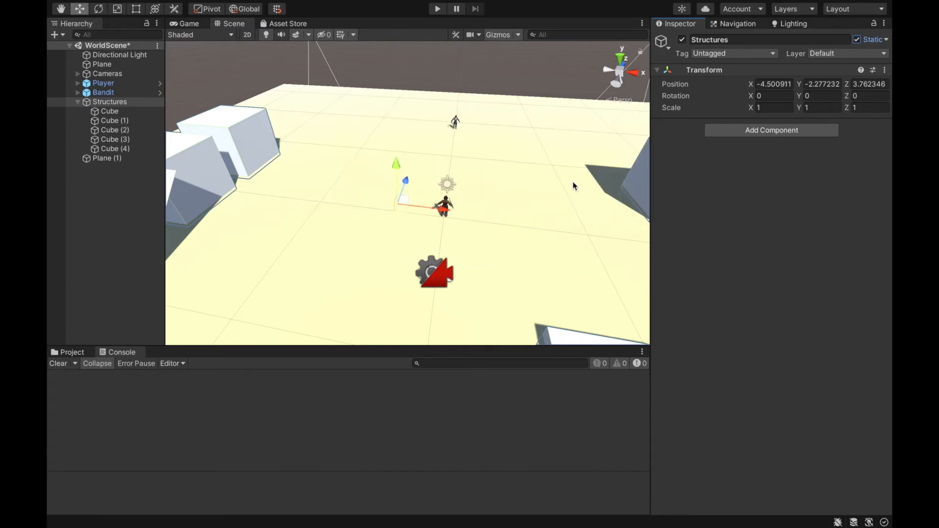
{"action": "left_click", "coordinate": [133, 123]}
{"action": "left_click", "coordinate": [126, 140]}
{"action": "left_click", "coordinate": [112, 103]}
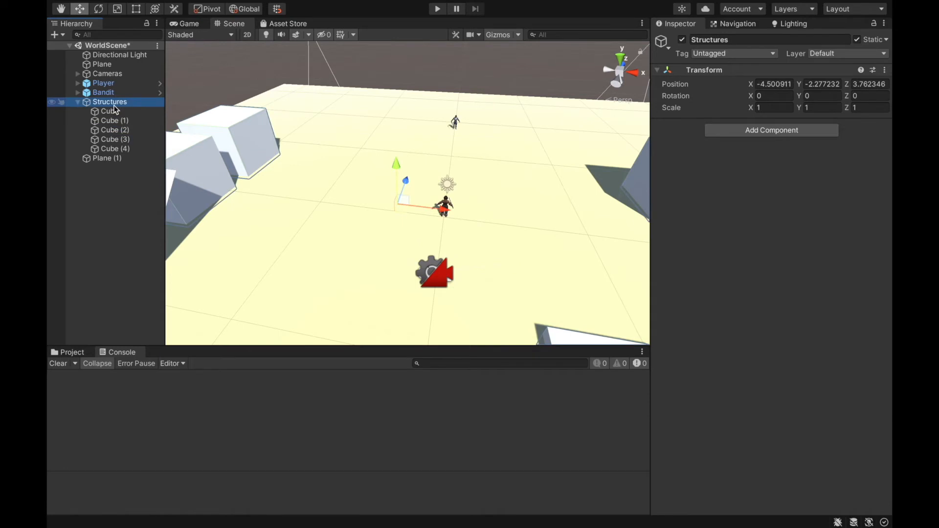
- Bake the NavMesh with the static cube structures included
{"action": "left_click", "coordinate": [728, 26]}
{"action": "right_click_drag", "start_coordinate": [522, 50], "coordinate": [546, 87]}
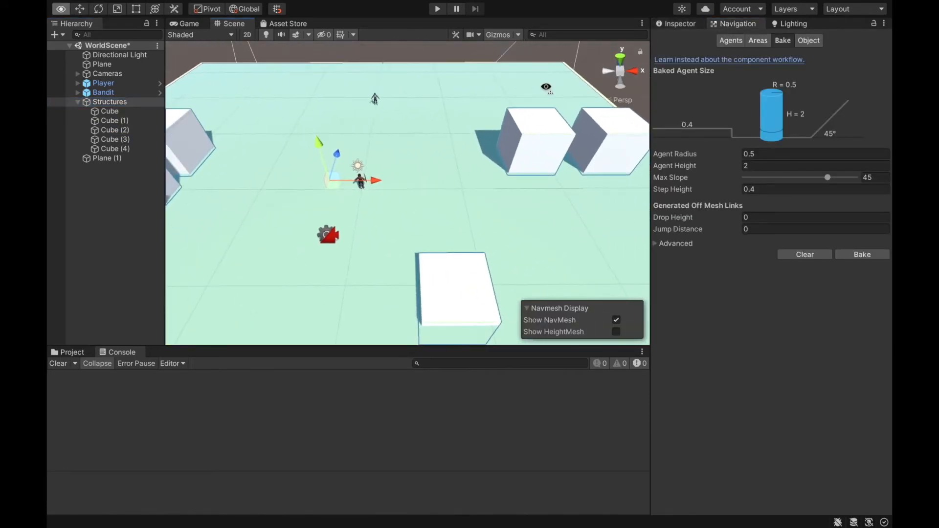
{"action": "right_click_drag", "start_coordinate": [479, 217], "coordinate": [288, 211]}
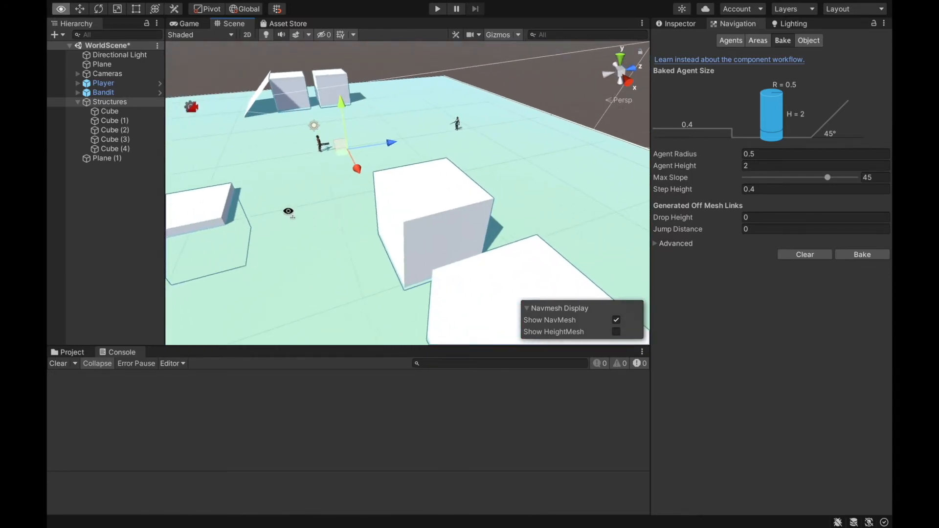
{"action": "left_click", "coordinate": [863, 255]}
- Set the baked agent's Max Slope to 46 and bake the NavMesh again
{"action": "right_click_drag", "start_coordinate": [607, 235], "coordinate": [424, 220]}
{"action": "right_click_drag", "start_coordinate": [125, 148], "coordinate": [703, 78]}
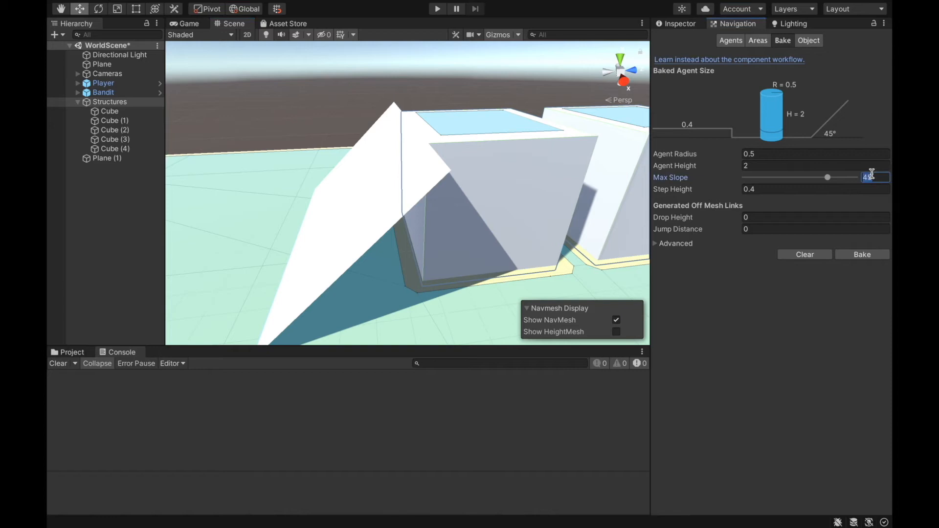
{"action": "type", "text": "6"}
{"action": "left_click", "coordinate": [853, 256]}
{"action": "left_click", "coordinate": [871, 255]}
- Frame the ramp plane in the scene and check its rotation and static setting in its properties
{"action": "right_click_drag", "start_coordinate": [403, 191], "coordinate": [364, 221]}
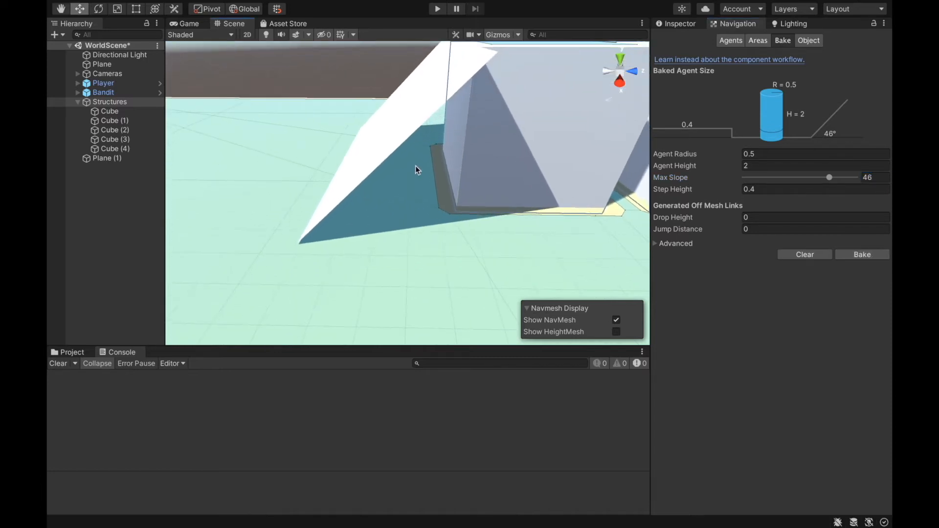
{"action": "left_click", "coordinate": [401, 134]}
{"action": "key", "text": "f"}
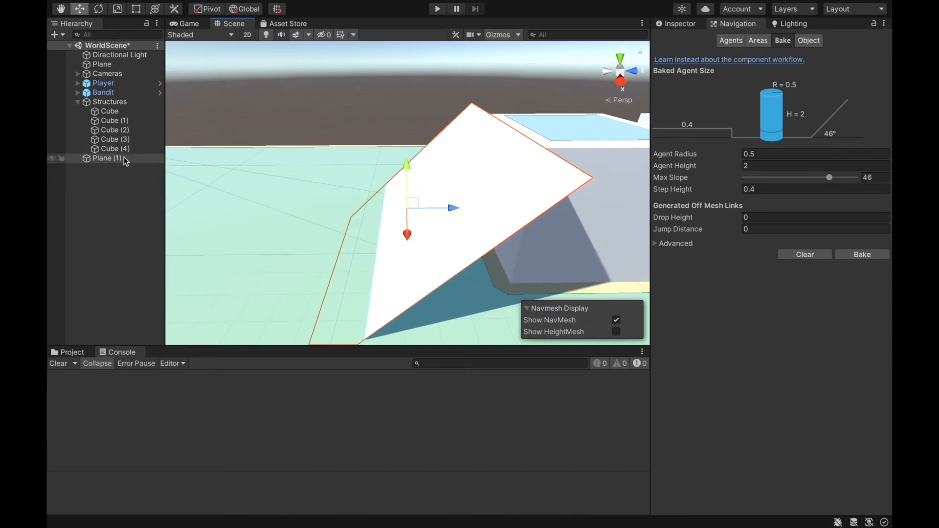
{"action": "left_click", "coordinate": [680, 23]}
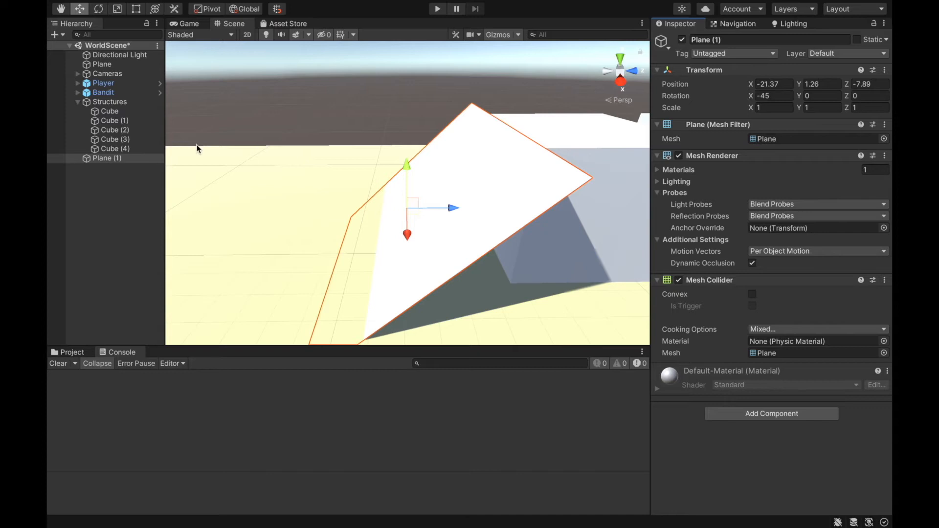
- Try a Max Slope of 90 and then 55 for the baked agent and inspect the ramp plane
{"action": "left_click", "coordinate": [738, 23]}
{"action": "left_click", "coordinate": [880, 177]}
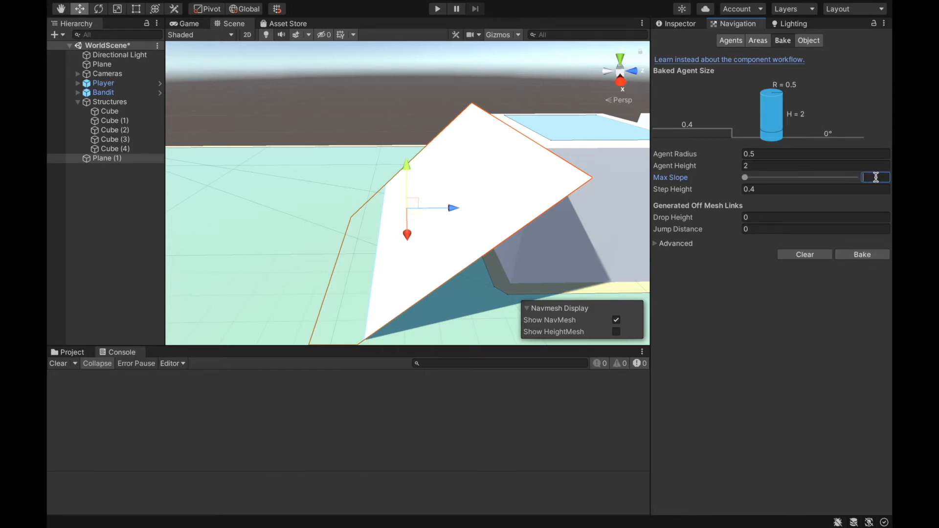
{"action": "type", "text": "90"}
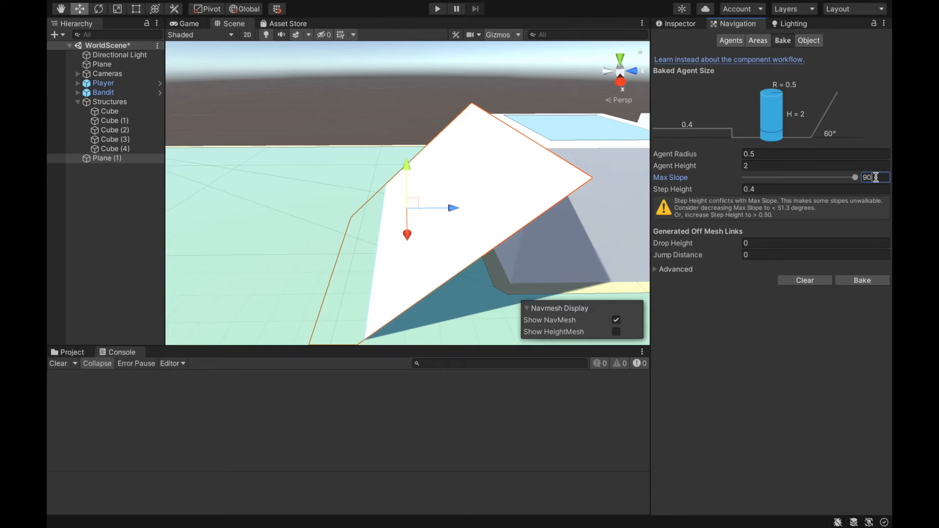
{"action": "key", "text": "BackSpace"}
{"action": "key", "text": "BackSpace"}
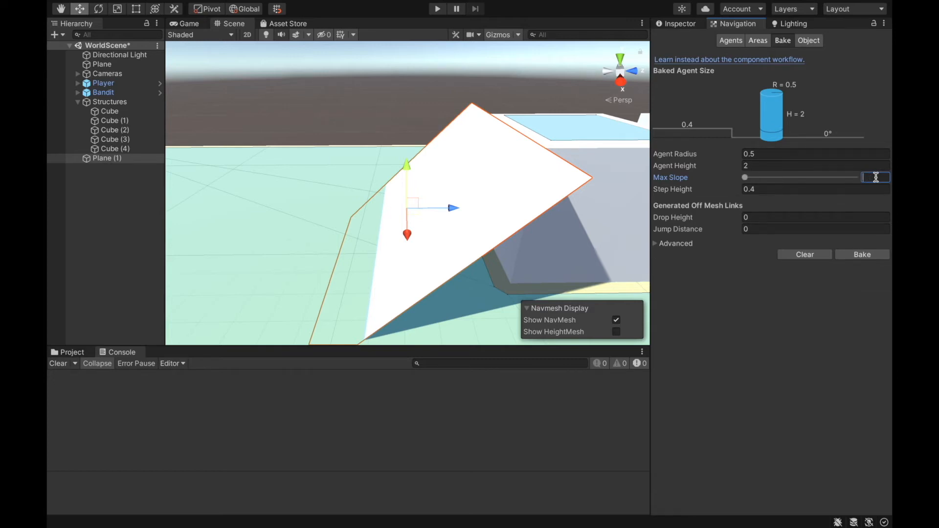
{"action": "type", "text": "55"}
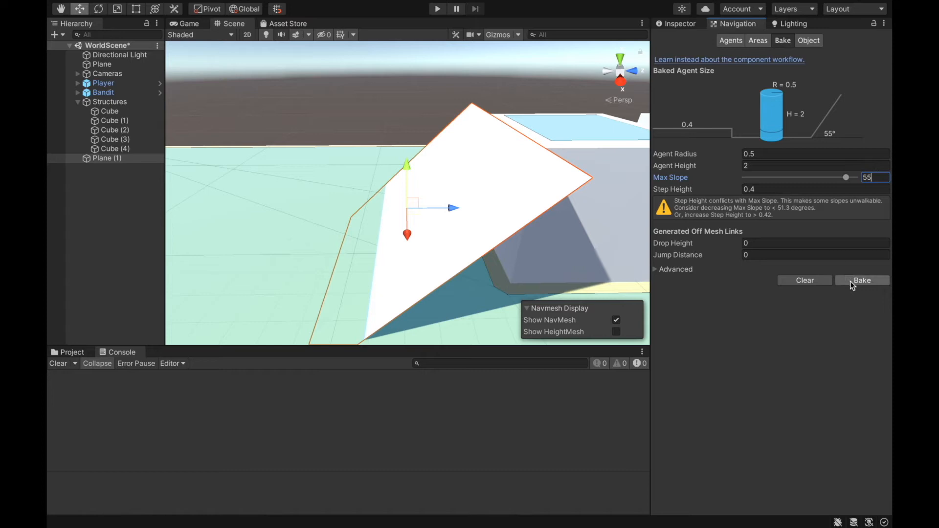
{"action": "right_click_drag", "start_coordinate": [441, 241], "coordinate": [849, 236]}
{"action": "right_click_drag", "start_coordinate": [439, 195], "coordinate": [582, 186]}
{"action": "left_click", "coordinate": [303, 219]}
{"action": "left_click", "coordinate": [372, 231]}
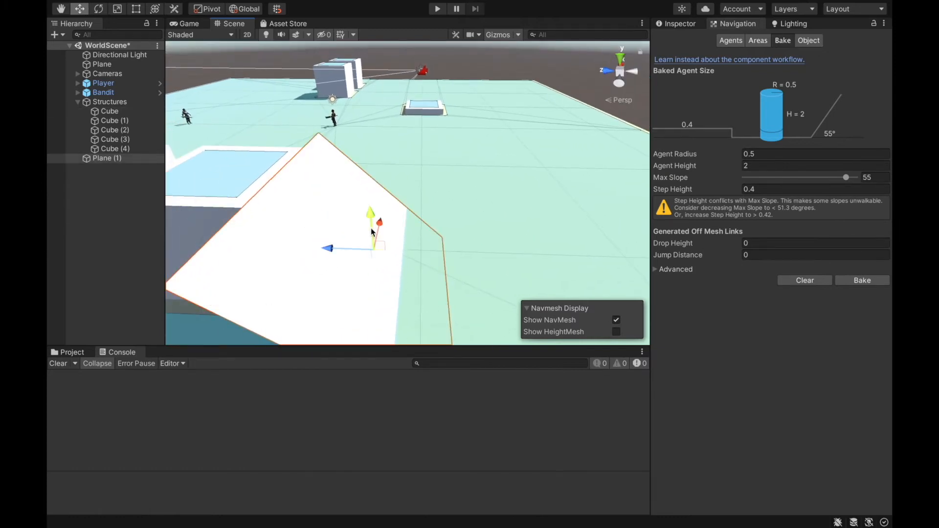
{"action": "right_click_drag", "start_coordinate": [433, 133], "coordinate": [596, 96]}
- Make the ramp plane a child of the Structures object and mark it as static
{"action": "left_click", "coordinate": [681, 24]}
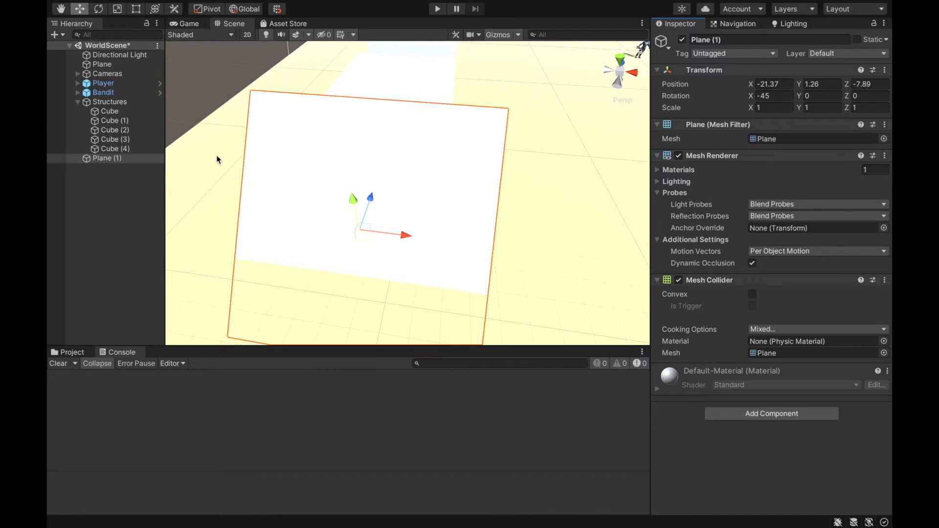
{"action": "left_click_drag", "start_coordinate": [103, 161], "coordinate": [100, 103]}
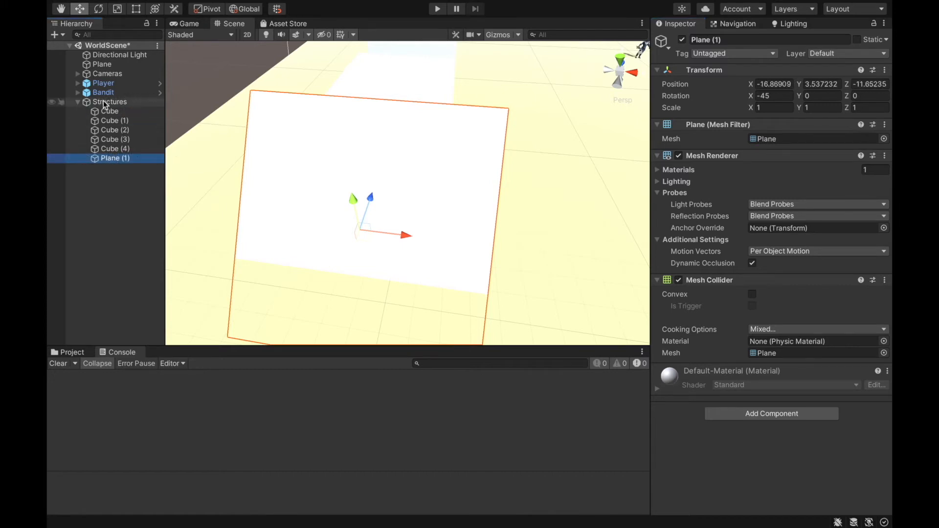
{"action": "left_click", "coordinate": [858, 40]}
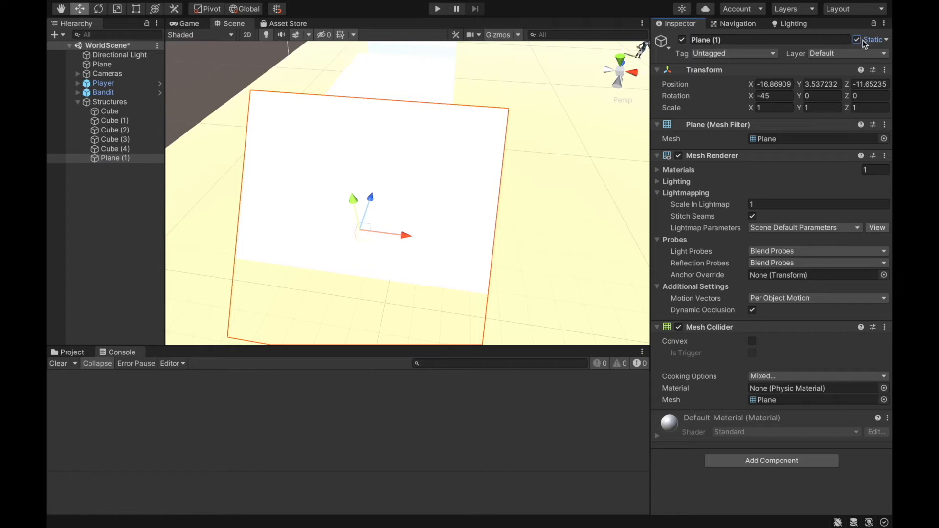
- Set the baked agent's Max Slope to 46 and bake the NavMesh with the static ramp included
{"action": "left_click_drag", "start_coordinate": [428, 92], "coordinate": [313, 98], "text": "alt"}
{"action": "left_click", "coordinate": [724, 24]}
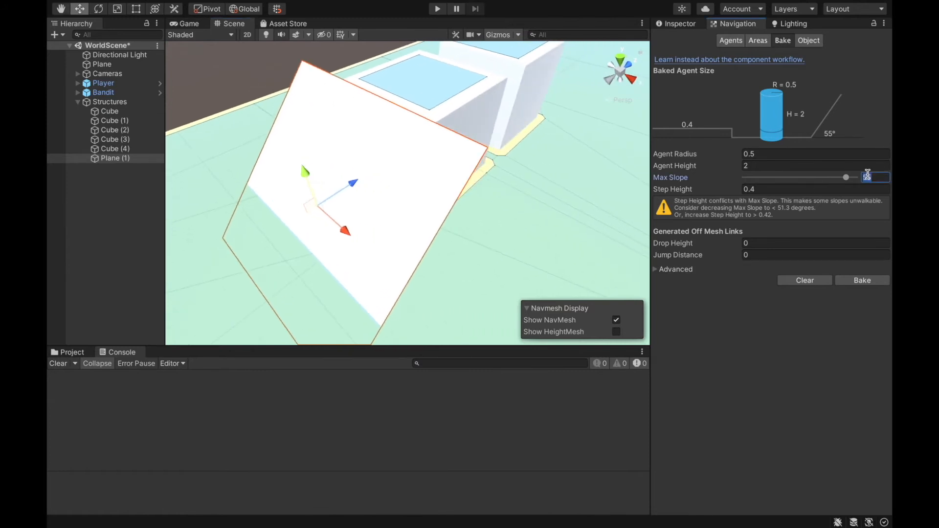
{"action": "type", "text": "46"}
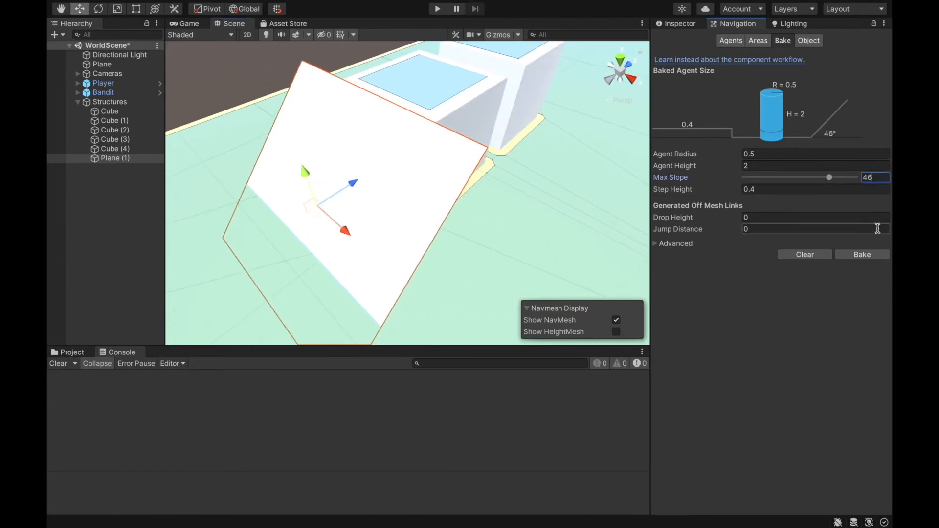
{"action": "left_click", "coordinate": [862, 254]}
{"action": "left_click_drag", "start_coordinate": [398, 212], "coordinate": [409, 116], "text": "alt"}
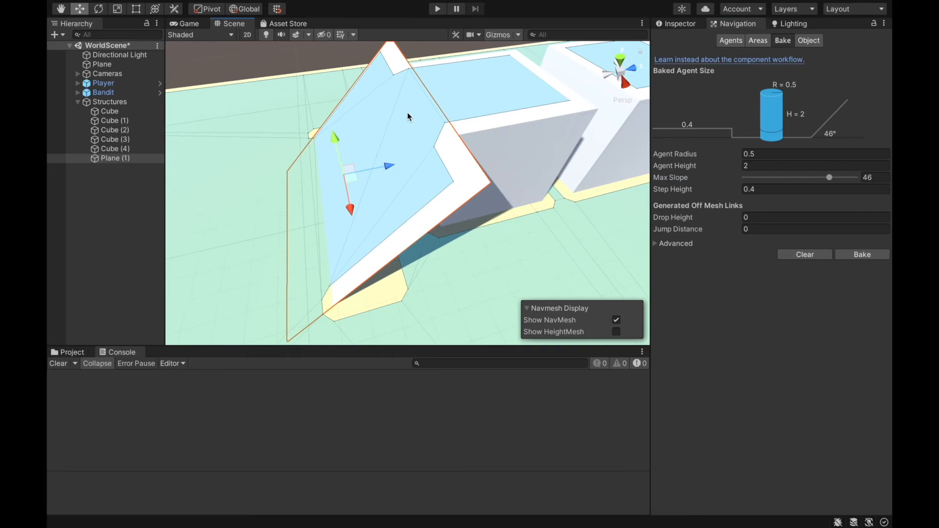
- Set the Max Slope to 45, rebake the NavMesh and inspect the ramp's walkable area up close
{"action": "left_click", "coordinate": [884, 177]}
{"action": "type", "text": "45"}
{"action": "left_click", "coordinate": [865, 255]}
{"action": "left_click_drag", "start_coordinate": [486, 166], "coordinate": [465, 195], "text": "alt"}
{"action": "scroll", "coordinate": [464, 194], "scroll_direction": "up", "scroll_amount": 4}
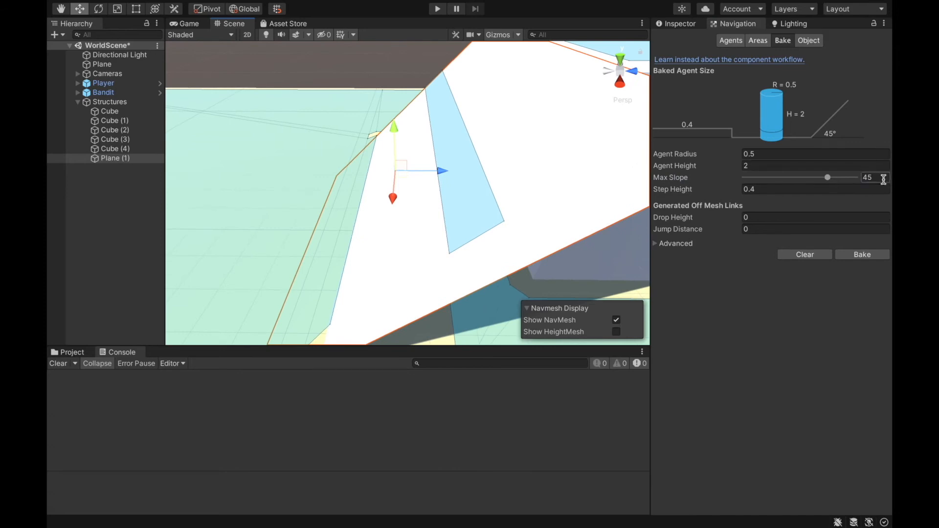
- Restore the Max Slope to 46 and bake the NavMesh again
{"action": "type", "text": "46"}
{"action": "left_click", "coordinate": [877, 251]}
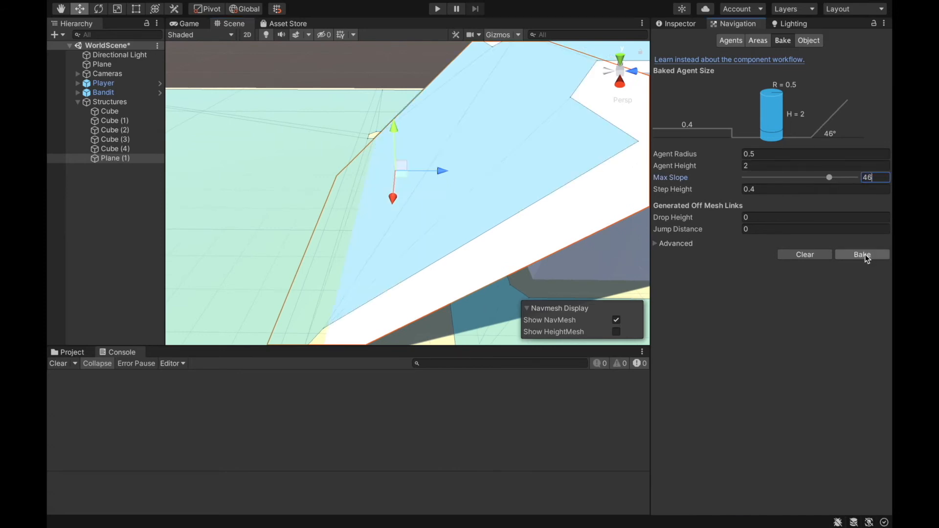
{"action": "left_click_drag", "start_coordinate": [494, 124], "coordinate": [770, 111], "text": "alt"}
{"action": "right_click_drag", "start_coordinate": [254, 177], "coordinate": [591, 84]}
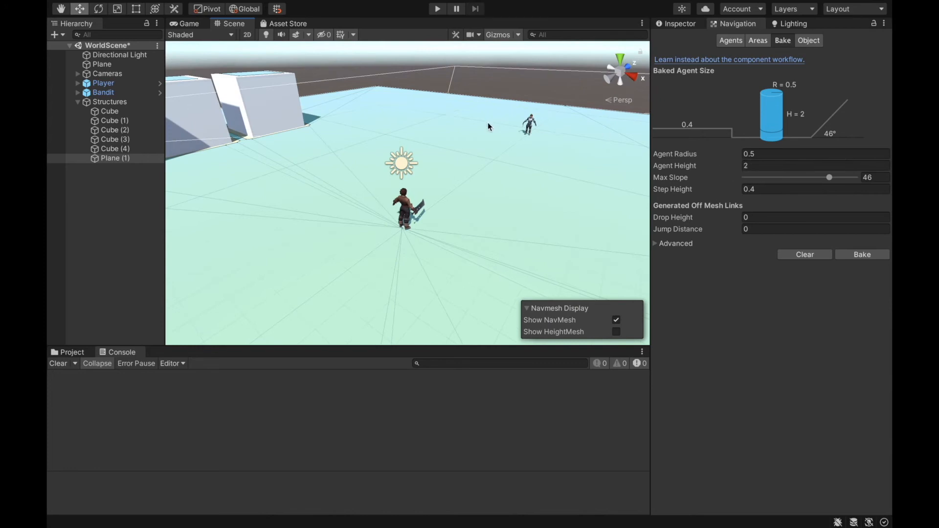
- Play the scene, run the player toward and away from the Bandit to test its chase speed, and stop playing
{"action": "right_click_drag", "start_coordinate": [489, 122], "coordinate": [488, 27]}
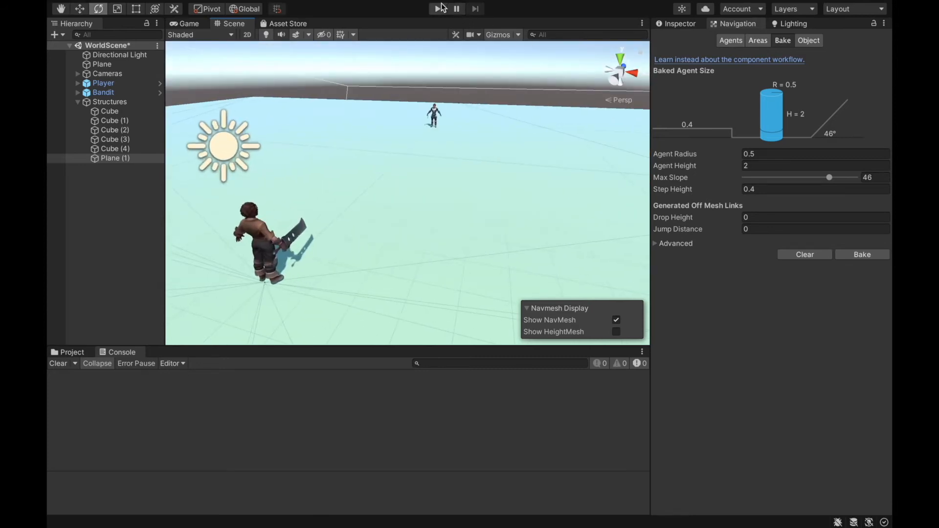
{"action": "left_click", "coordinate": [438, 9]}
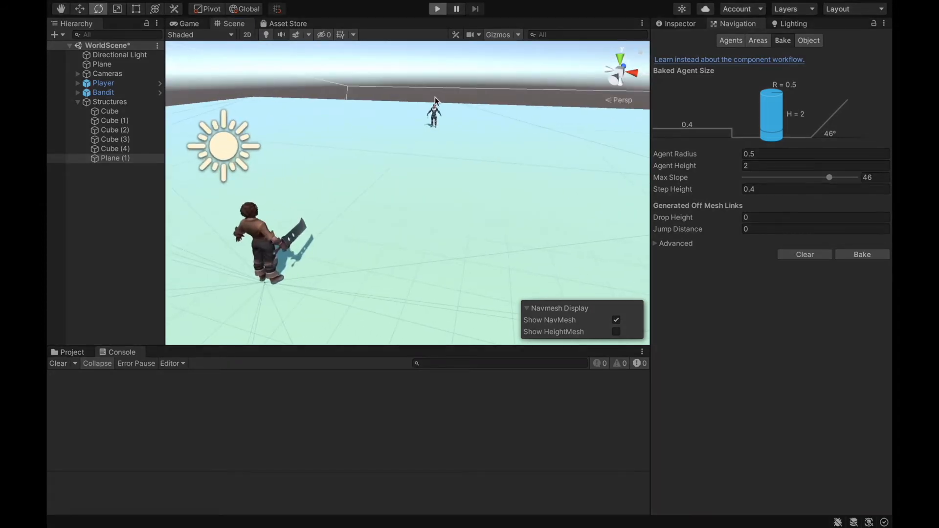
{"action": "key", "text": "w"}
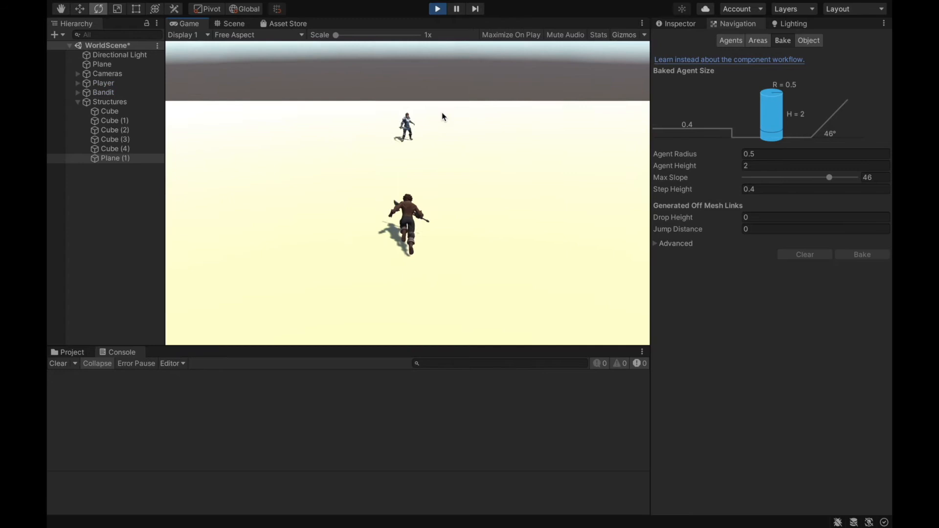
{"action": "key", "text": "s"}
{"action": "key", "text": "w"}
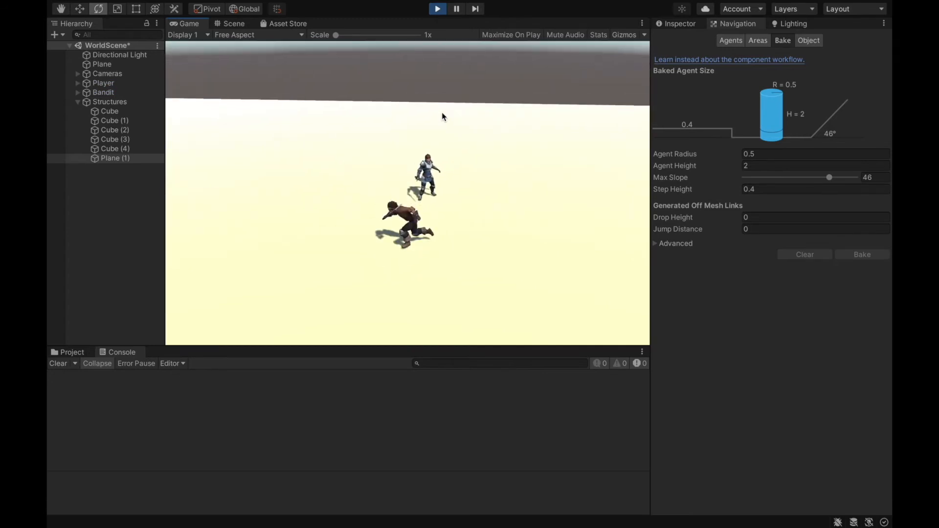
{"action": "key", "text": "s"}
{"action": "key", "text": "s"}
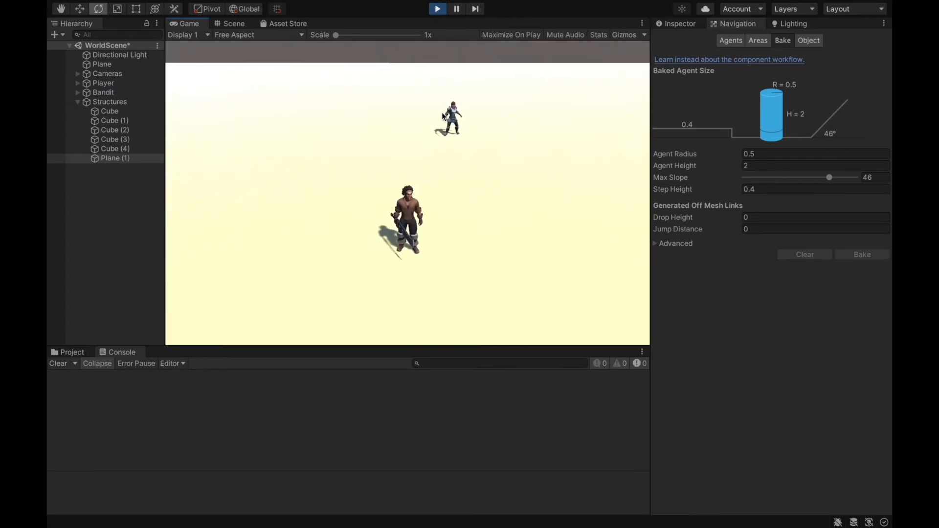
{"action": "left_click", "coordinate": [438, 8]}
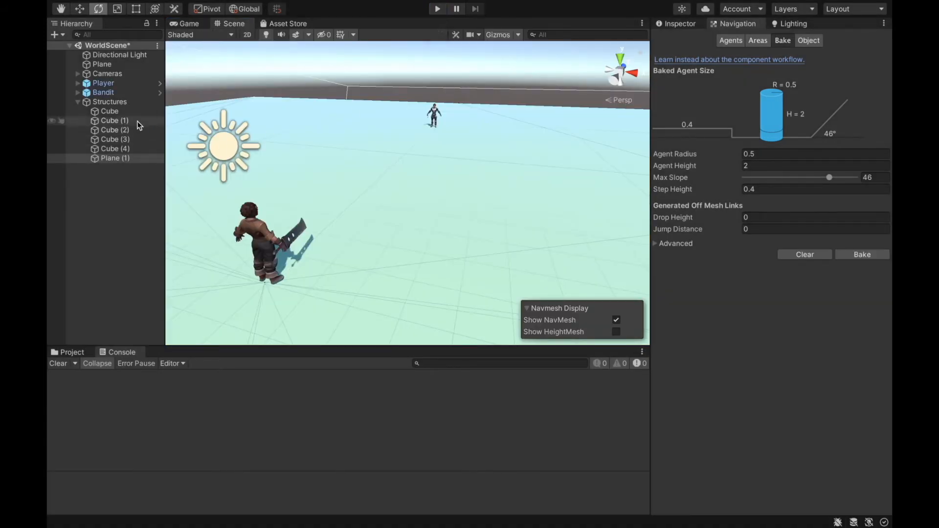
- Set the Speed of the Bandit's Nav Mesh Agent to 7
{"action": "left_click", "coordinate": [139, 92]}
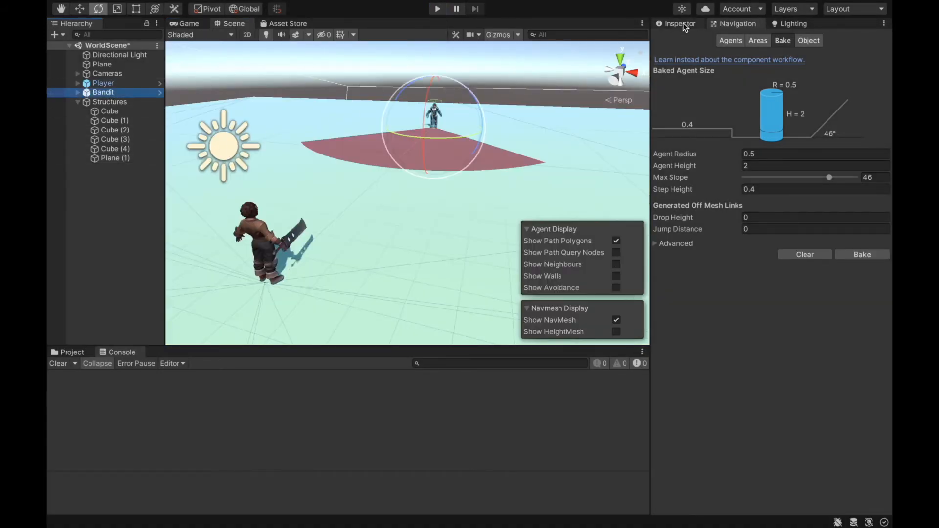
{"action": "left_click", "coordinate": [680, 23]}
{"action": "scroll", "coordinate": [768, 322], "scroll_direction": "down", "scroll_amount": 3}
{"action": "left_click", "coordinate": [771, 316]}
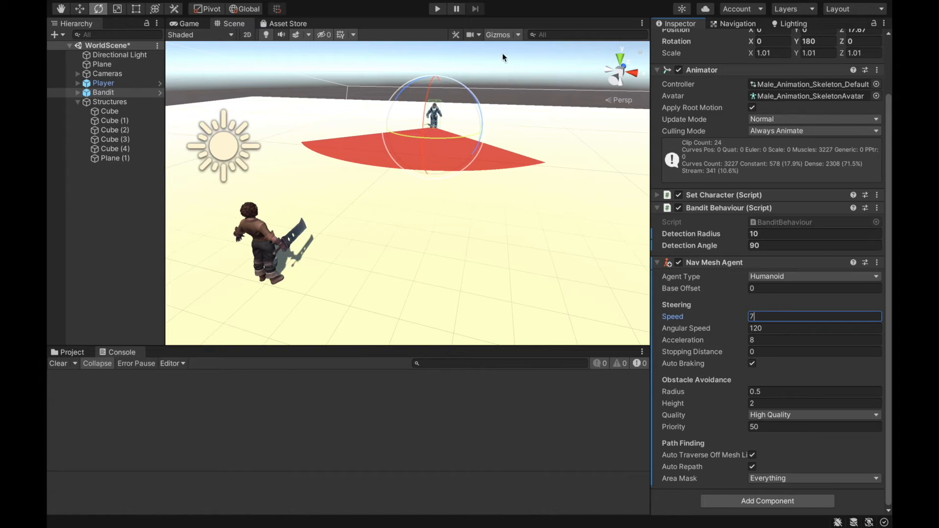
- Play the scene and lure the Bandit across the ground onto the ramp with the player
{"action": "left_click", "coordinate": [437, 9]}
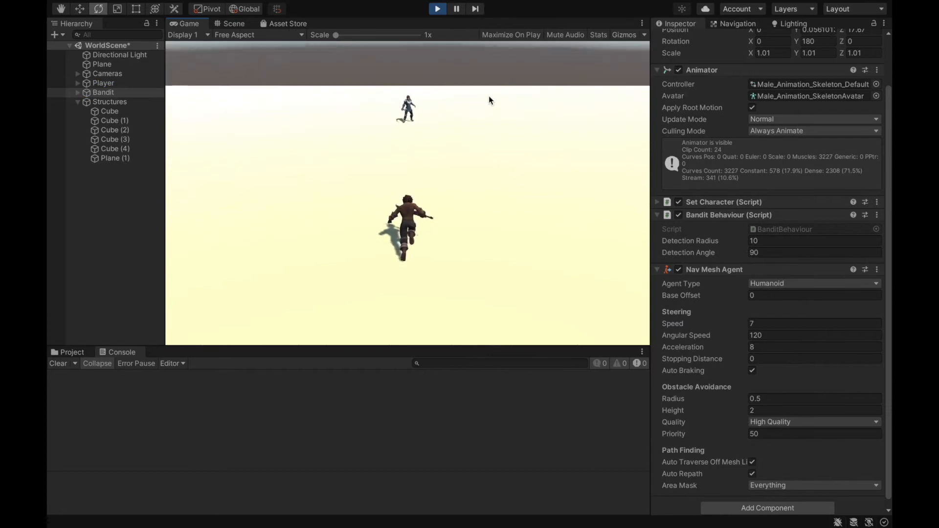
{"action": "key", "text": "s"}
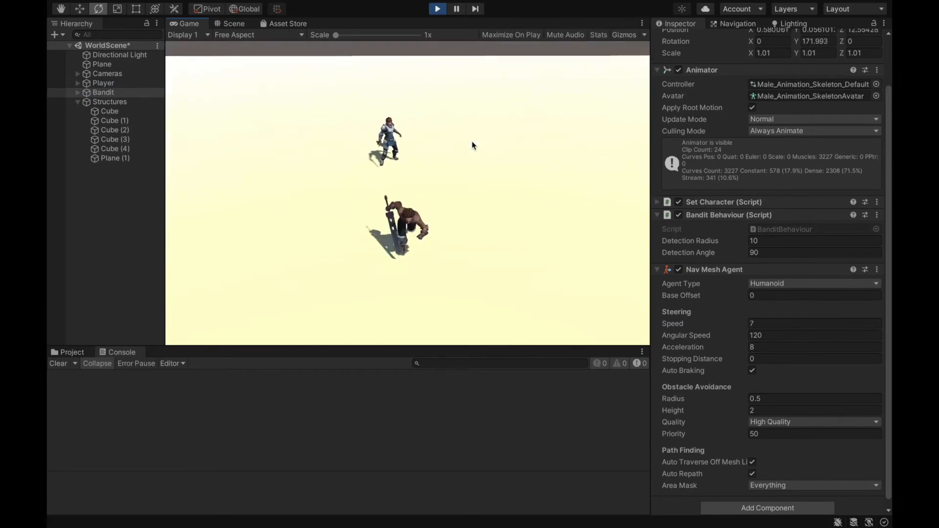
{"action": "key", "text": "a"}
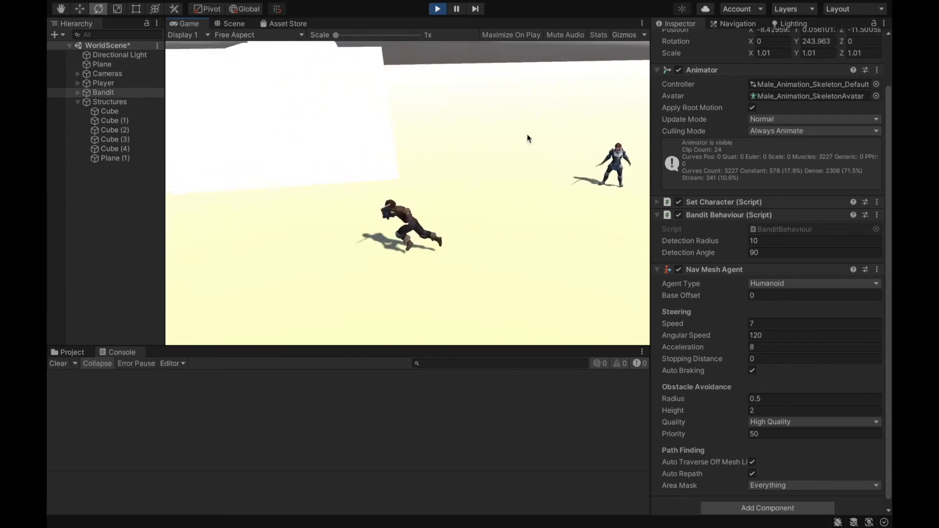
{"action": "key", "text": "w"}
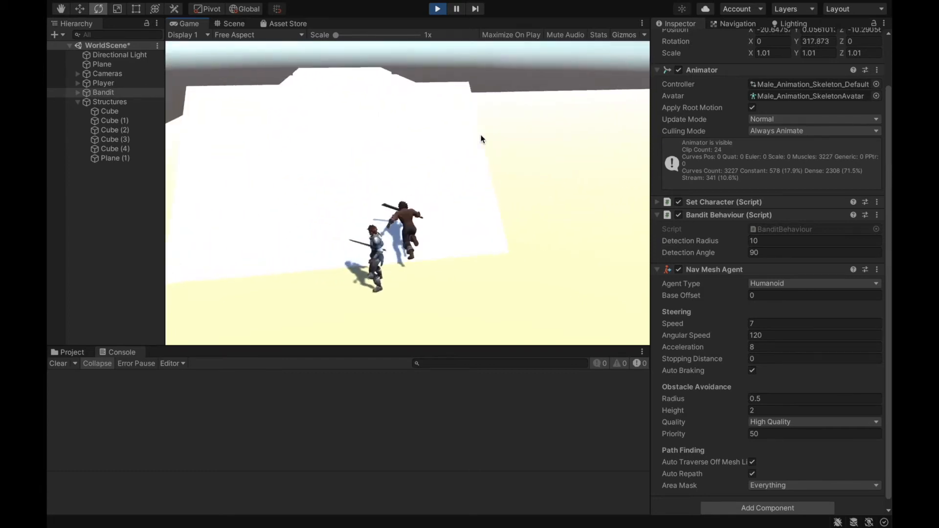
{"action": "key", "text": "s"}
{"action": "key", "text": "w"}
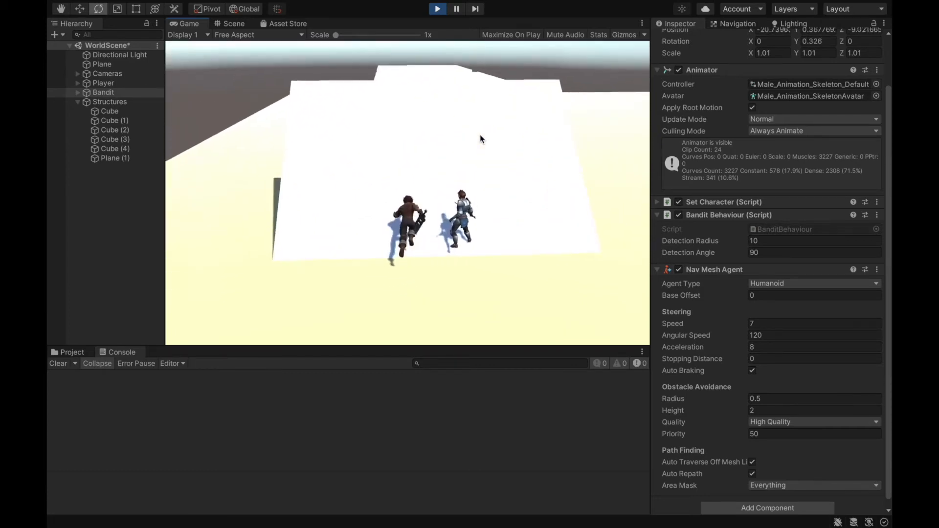
{"action": "key", "text": "s"}
{"action": "key", "text": "w"}
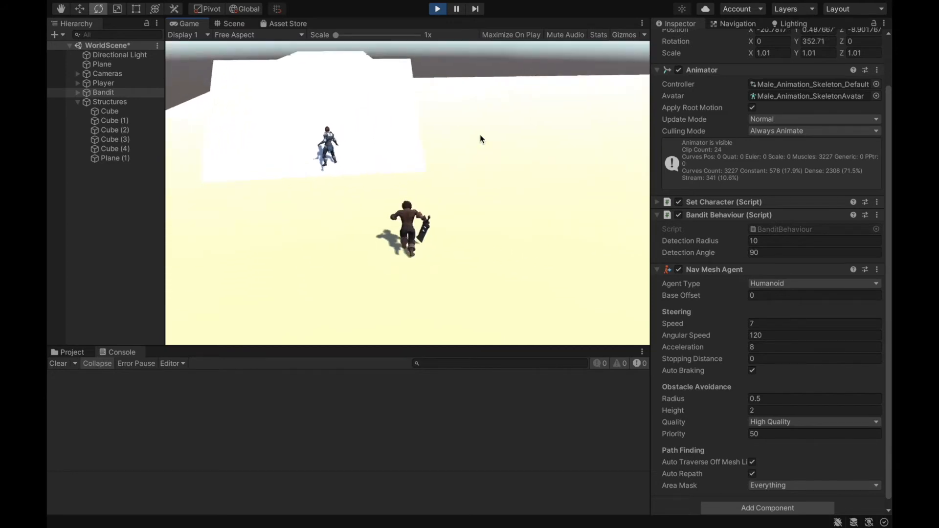
- Run the player around the Bandit at the foot of the ramp to test its pursuit
{"action": "key", "text": "a"}
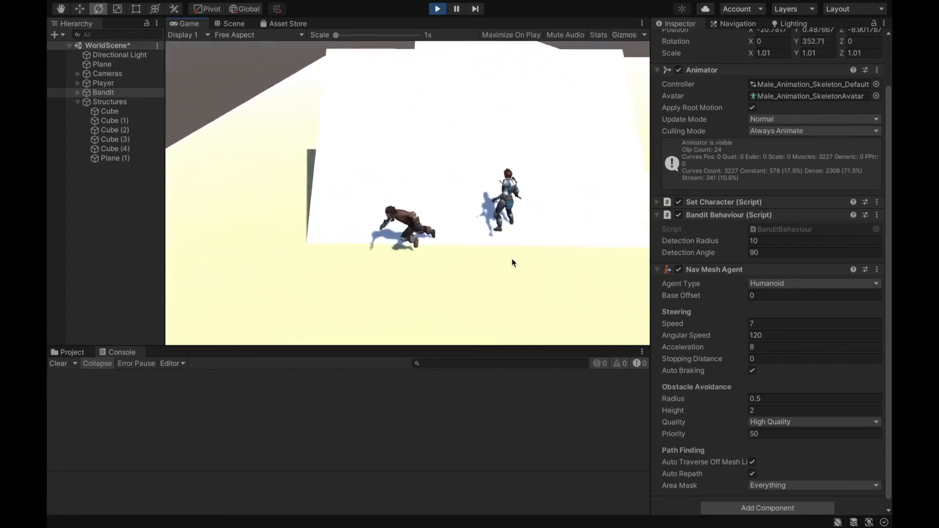
{"action": "key", "text": "w"}
{"action": "key", "text": "d"}
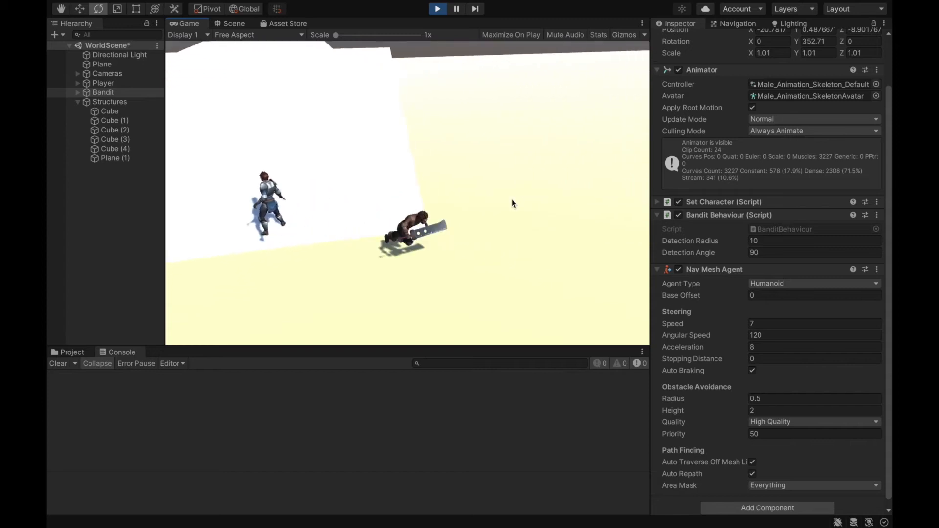
{"action": "key", "text": "a"}
{"action": "key", "text": "w"}
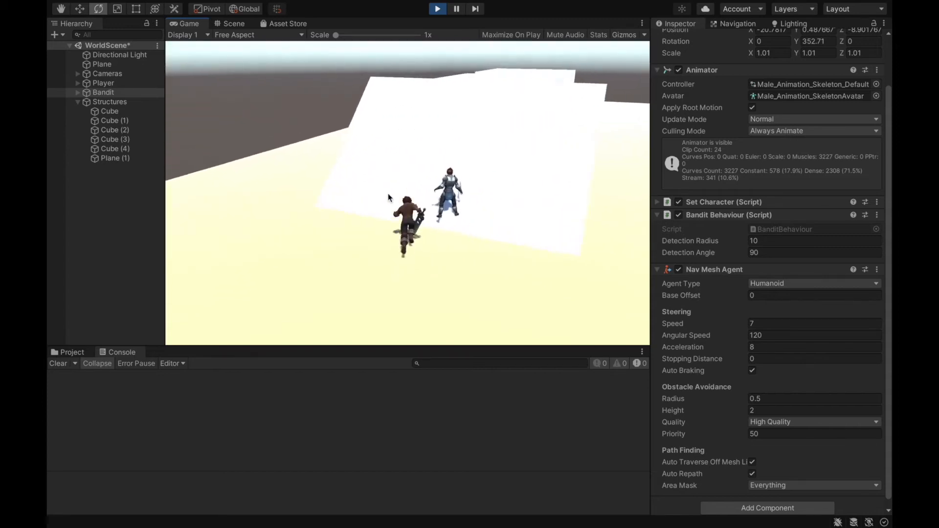
{"action": "key", "text": "d"}
{"action": "key", "text": "w"}
{"action": "key", "text": "d"}
{"action": "key", "text": "s"}
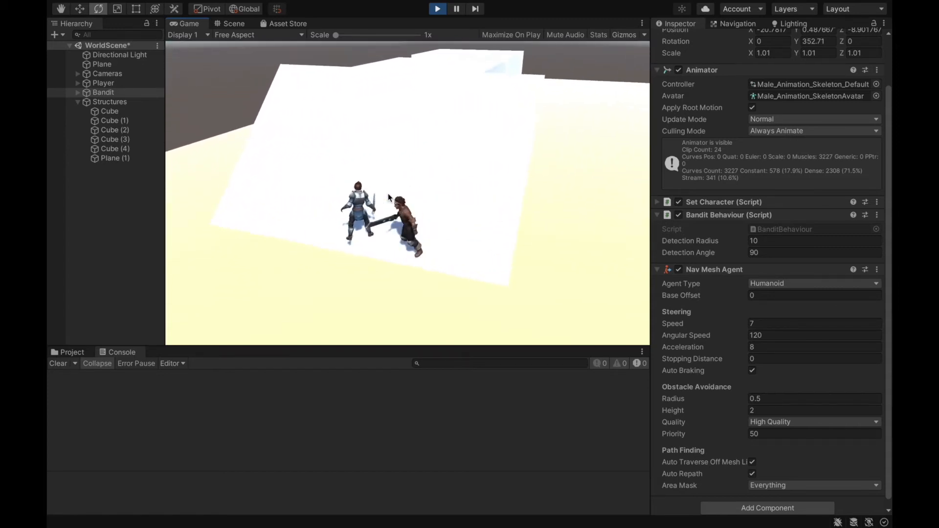
- Examine the Bandit's position and detection cone on the ramp in the running scene, and stop playing
{"action": "left_click", "coordinate": [230, 23]}
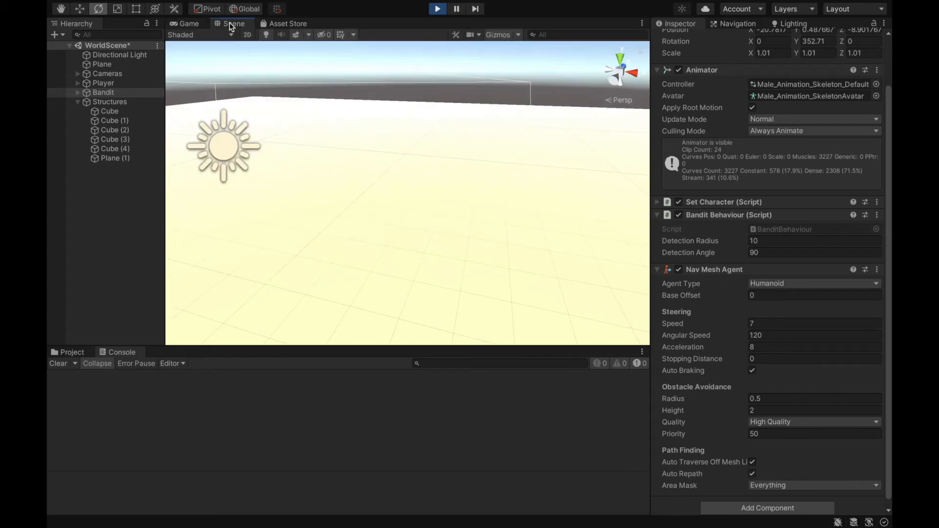
{"action": "right_click_drag", "start_coordinate": [48, 142], "coordinate": [122, 131]}
{"action": "key", "text": "w"}
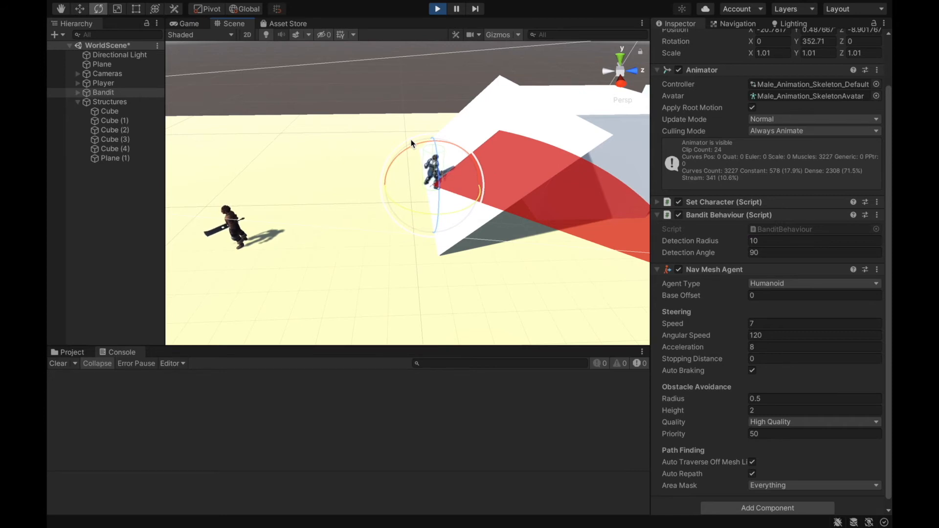
{"action": "left_click", "coordinate": [437, 9]}
- Set the Detection Angle in the Bandit's Bandit Behaviour script to 360
{"action": "right_click_drag", "start_coordinate": [372, 97], "coordinate": [495, 116]}
{"action": "key", "text": "s"}
{"action": "key", "text": "w"}
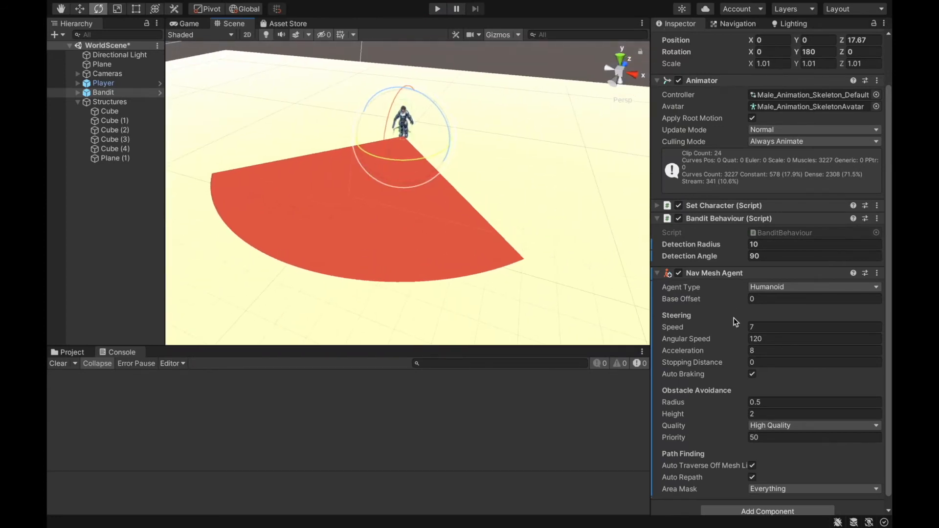
{"action": "left_click", "coordinate": [776, 258]}
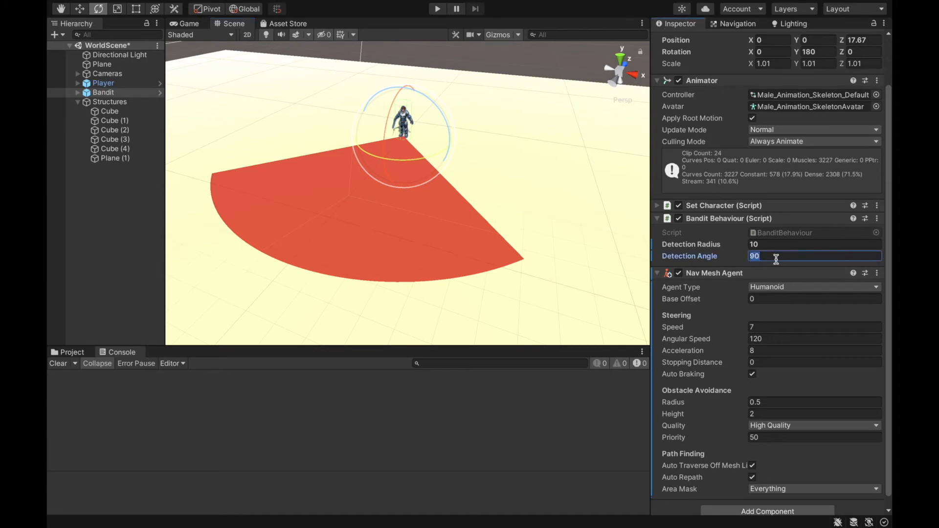
{"action": "type", "text": "360"}
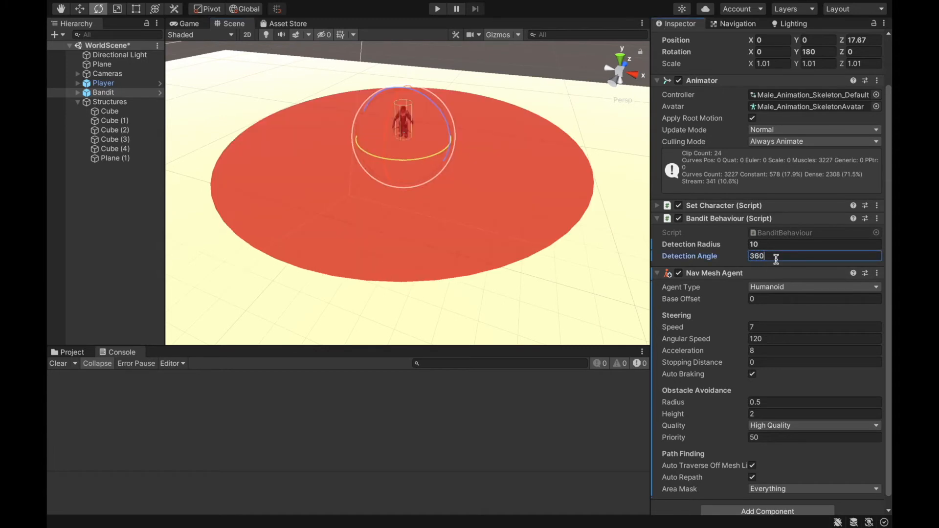
- Check the ramp plane's rotation and set the Slope Limit of the Player's Character Controller to 50
{"action": "right_click_drag", "start_coordinate": [467, 67], "coordinate": [396, 87]}
{"action": "key", "text": "w"}
{"action": "key", "text": "a"}
{"action": "left_click", "coordinate": [419, 110]}
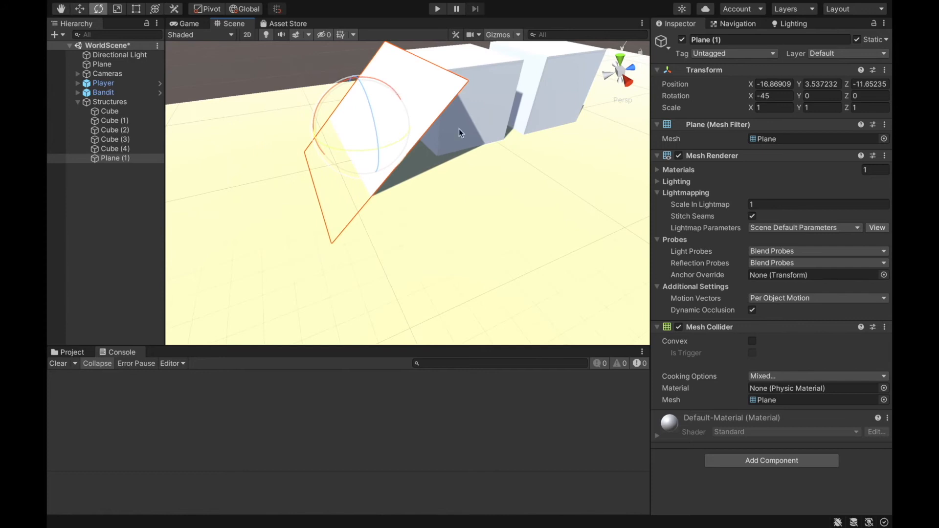
{"action": "left_click", "coordinate": [130, 82]}
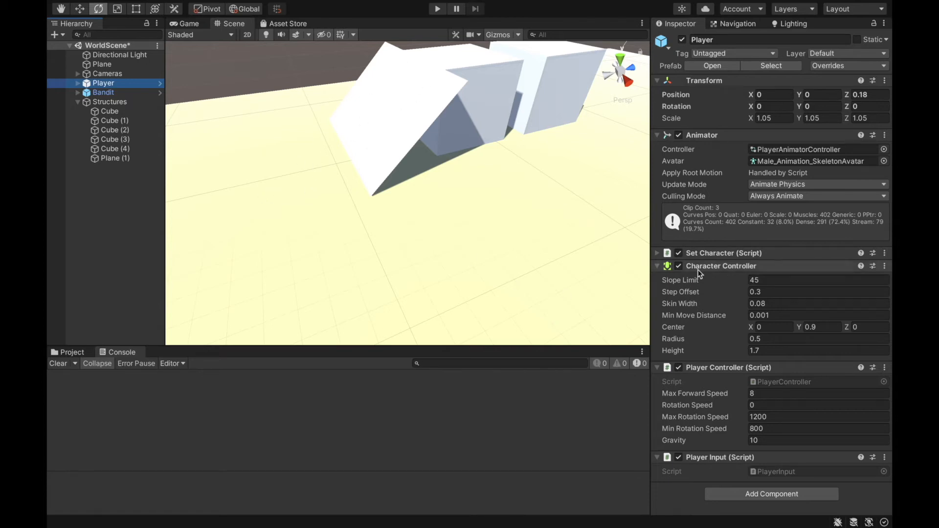
{"action": "left_click", "coordinate": [774, 280]}
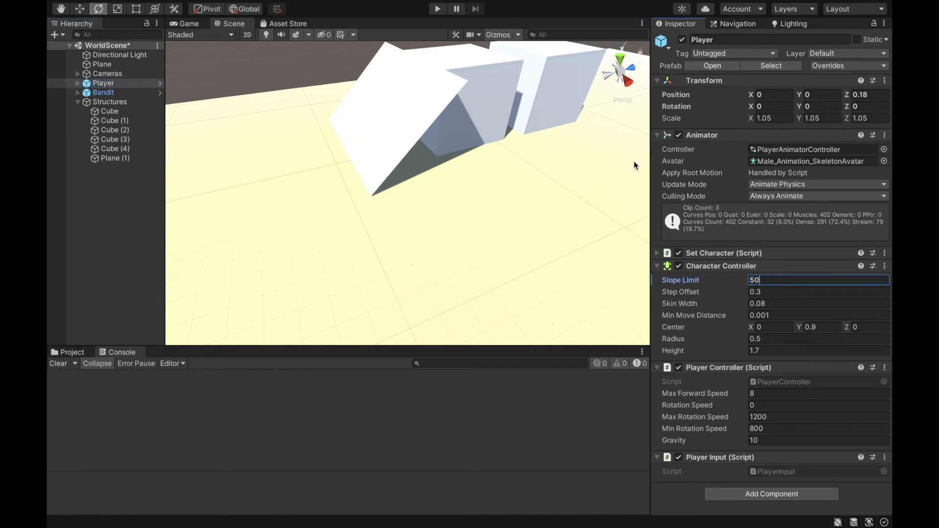
- Play the scene and run the player up the ramp onto the cubes to test the slope limit
{"action": "left_click", "coordinate": [435, 9]}
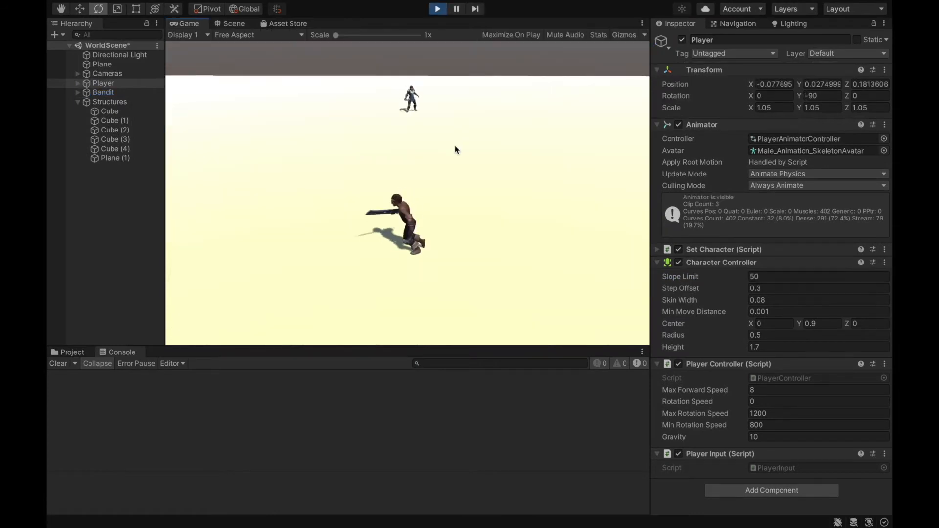
{"action": "key", "text": "a"}
{"action": "key", "text": "s"}
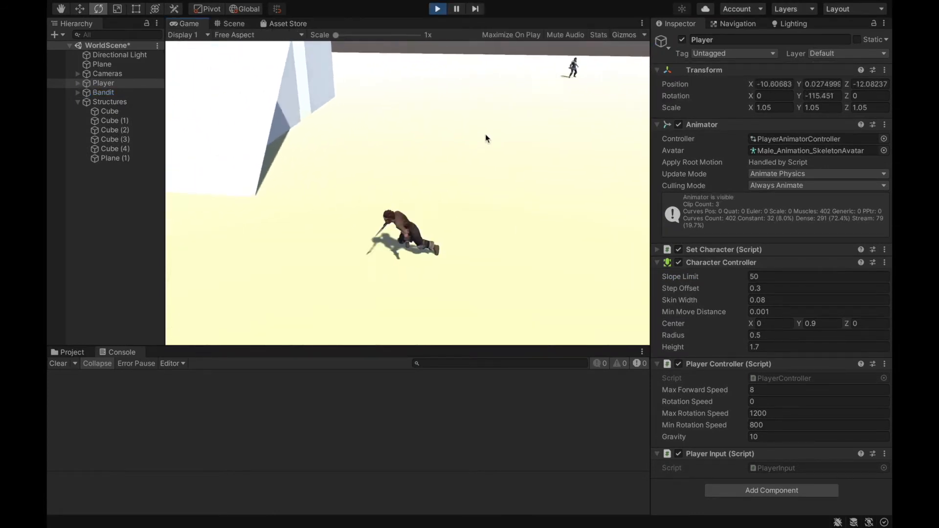
{"action": "key", "text": "w"}
{"action": "key", "text": "a"}
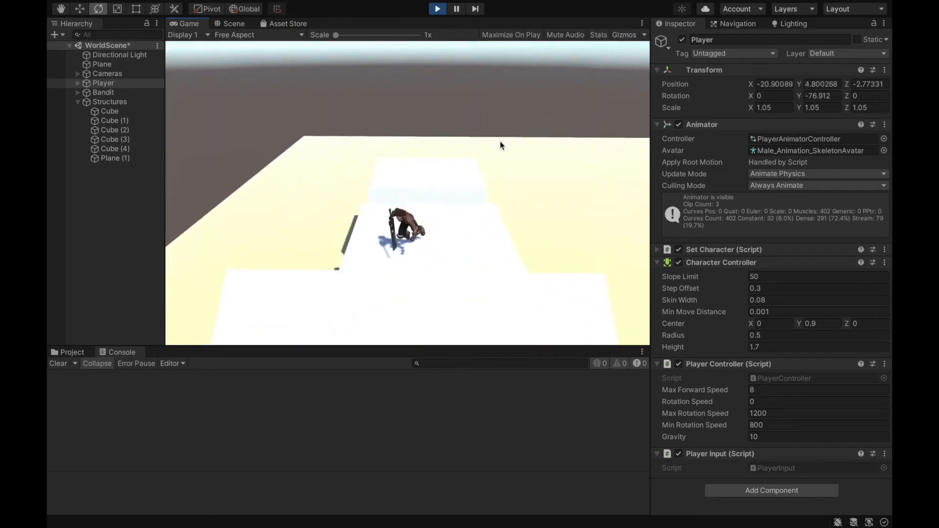
{"action": "key", "text": "s"}
{"action": "key", "text": "d"}
{"action": "key", "text": "w"}
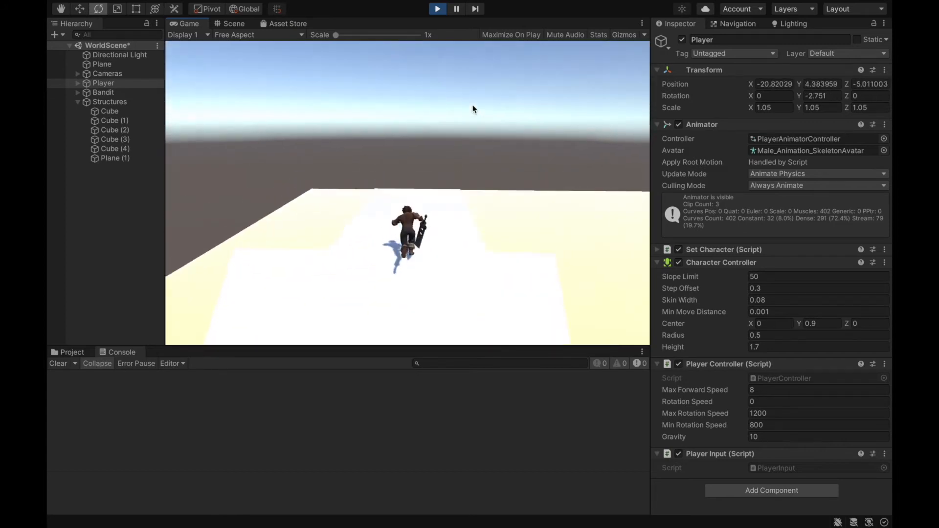
- Run the player back down the ramp and across the ground into the Bandit's detection range
{"action": "key", "text": "s"}
{"action": "key", "text": "a"}
{"action": "key", "text": "w"}
{"action": "key", "text": "s"}
{"action": "key", "text": "d"}
{"action": "key", "text": "w"}
{"action": "key", "text": "s"}
{"action": "key", "text": "d"}
{"action": "key", "text": "w"}
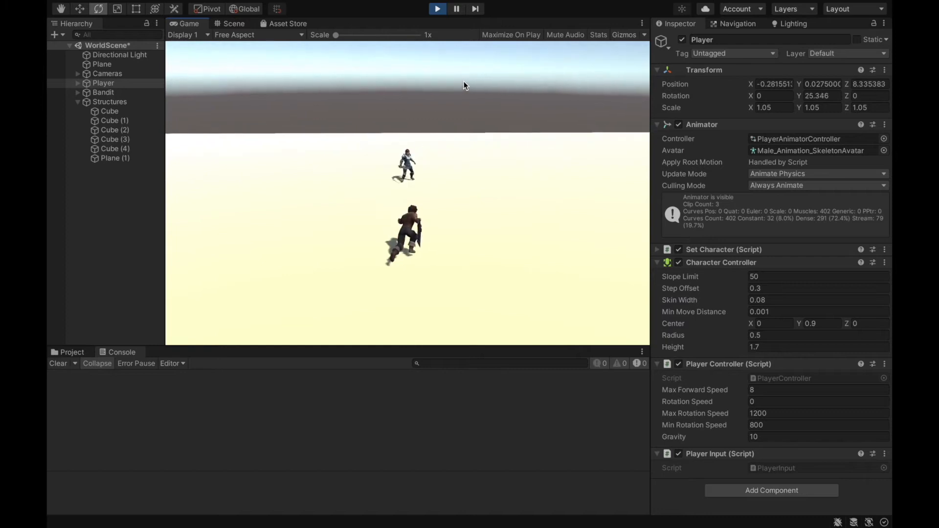
- Lure the Bandit across the ground and up the ramp onto the cubes with the player
{"action": "key", "text": "d"}
{"action": "key", "text": "s"}
{"action": "key", "text": "a"}
{"action": "key", "text": "s"}
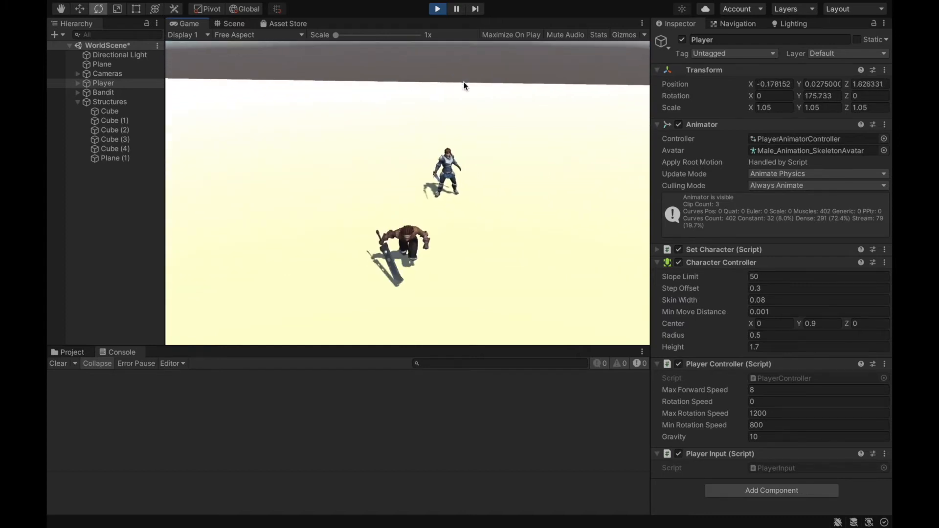
{"action": "key", "text": "a"}
{"action": "key", "text": "w"}
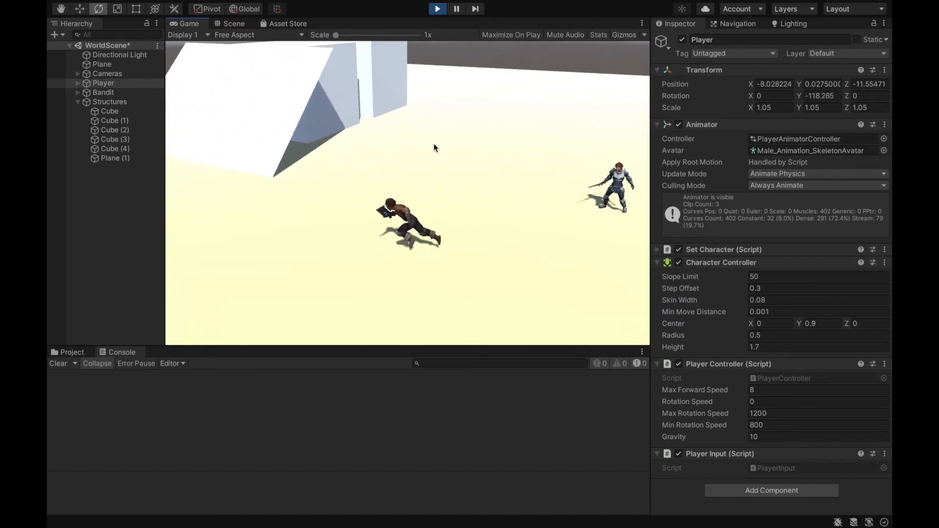
{"action": "key", "text": "d"}
{"action": "key", "text": "w"}
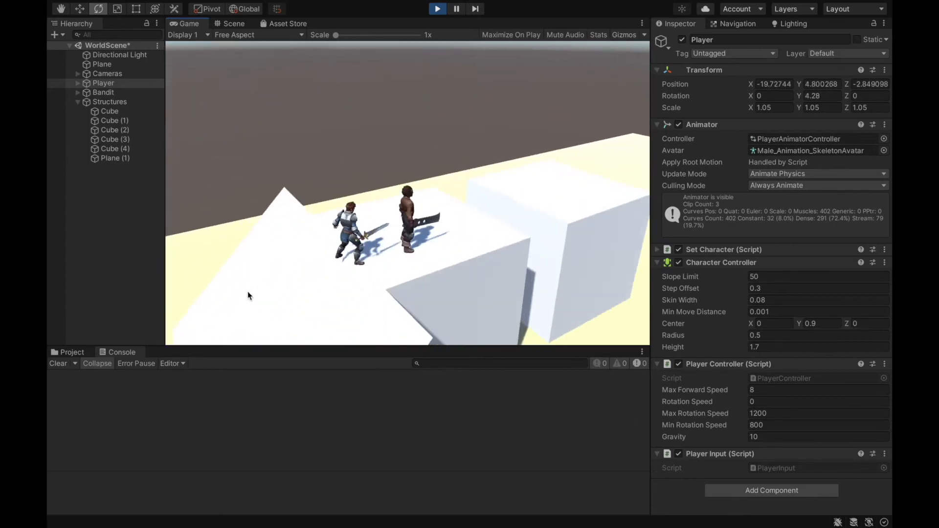
{"action": "key", "text": "w"}
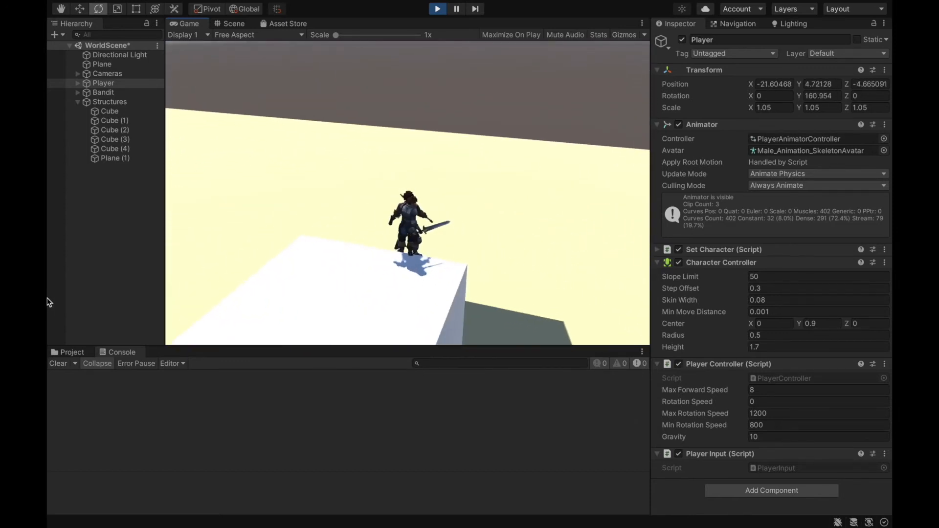
- Run the player down the ramp and across the open ground to test the Bandit's pursuit, and stop playing
{"action": "key", "text": "a"}
{"action": "key", "text": "d"}
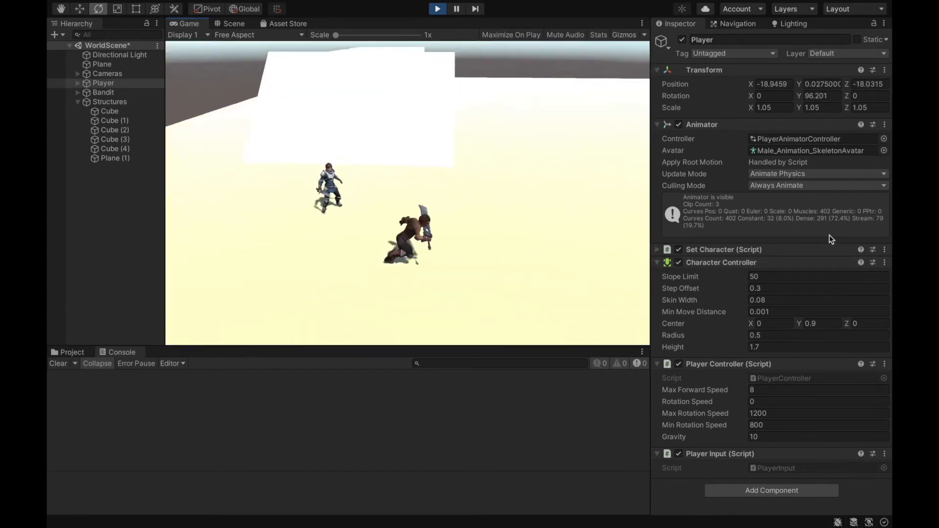
{"action": "key", "text": "s"}
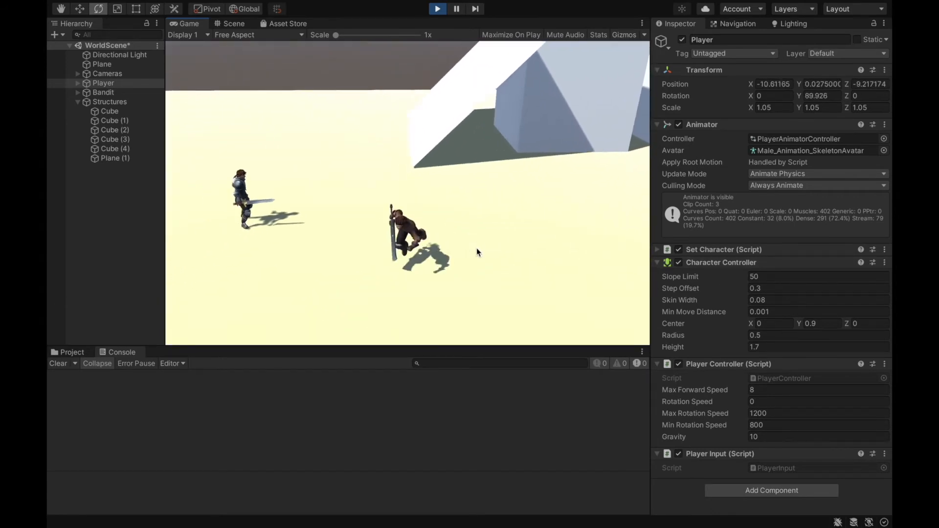
{"action": "key", "text": "w"}
{"action": "key", "text": "a"}
{"action": "key", "text": "d"}
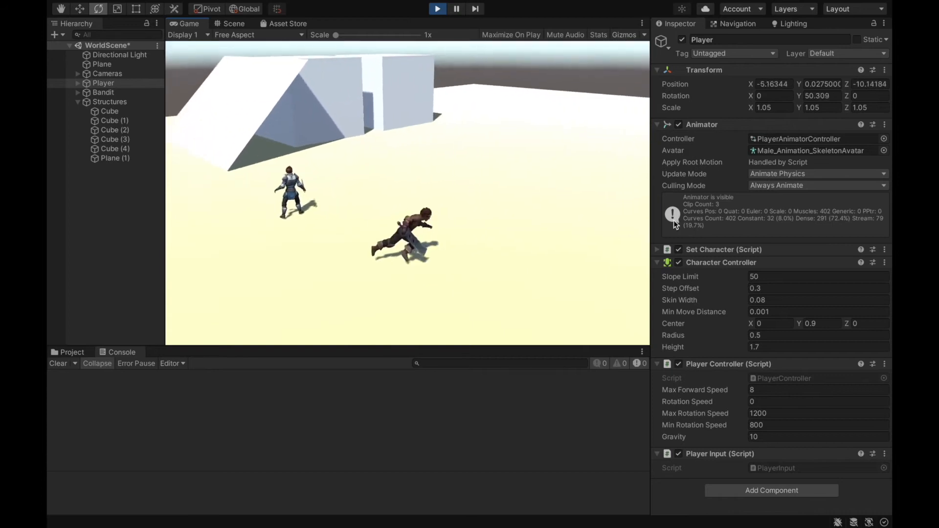
{"action": "key", "text": "w"}
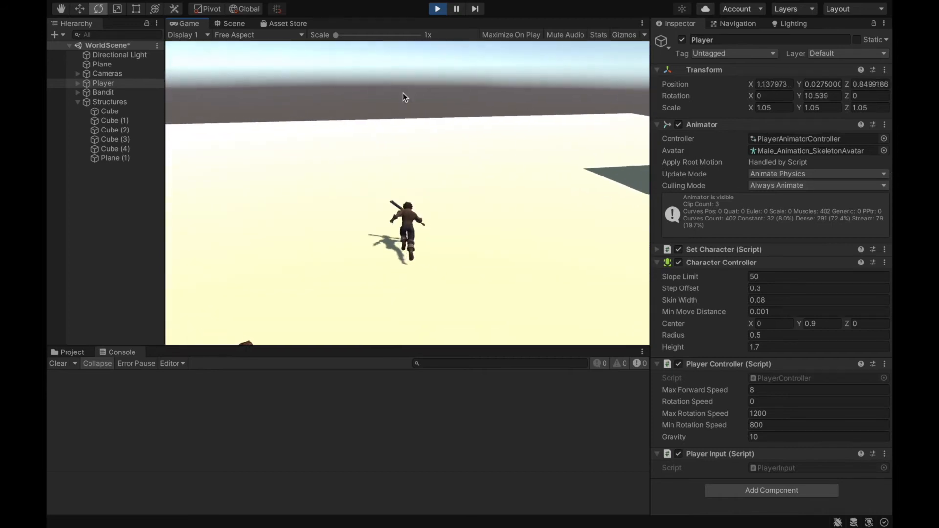
{"action": "left_click", "coordinate": [438, 9]}
- Open the NavMesh bake settings and examine the walkable areas around the cubes and the agent size options
{"action": "right_click_drag", "start_coordinate": [424, 84], "coordinate": [110, 81]}
{"action": "key", "text": "w"}
{"action": "key", "text": "s"}
{"action": "key", "text": "w"}
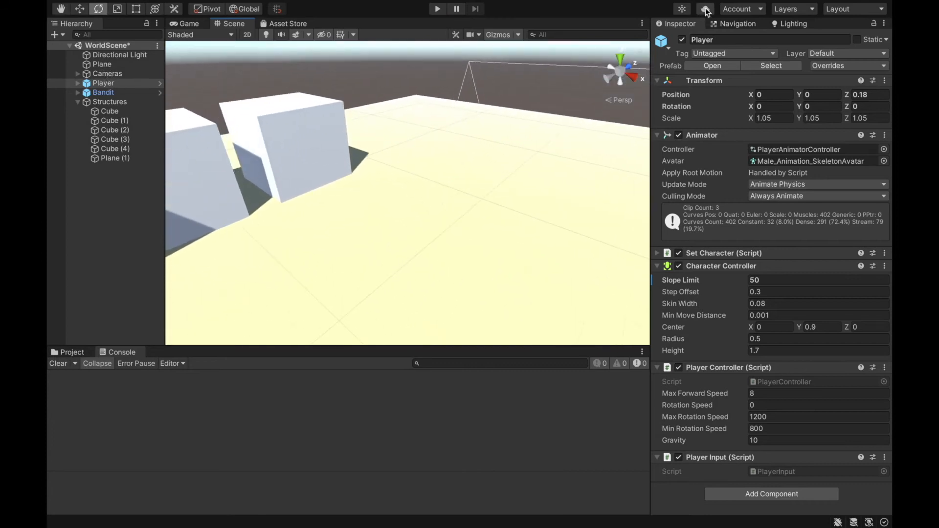
{"action": "left_click", "coordinate": [737, 24]}
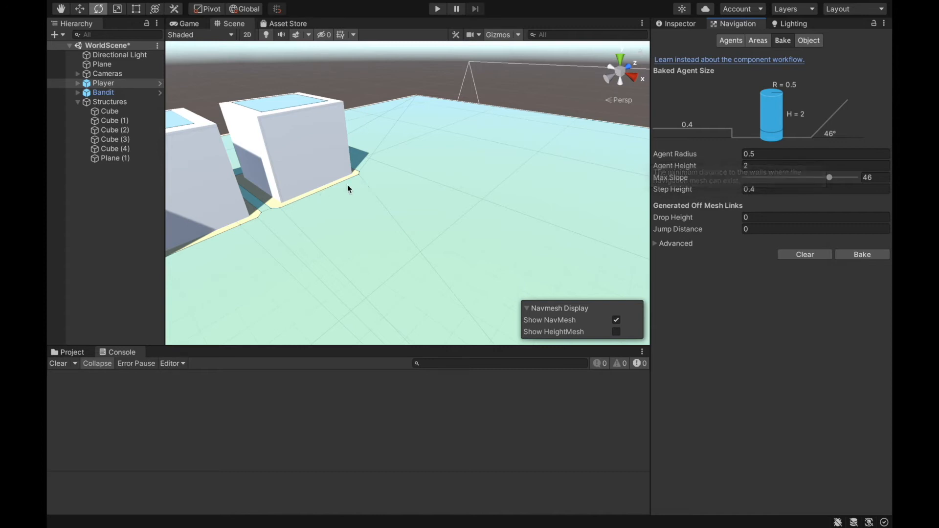
{"action": "right_click_drag", "start_coordinate": [512, 158], "coordinate": [449, 163]}
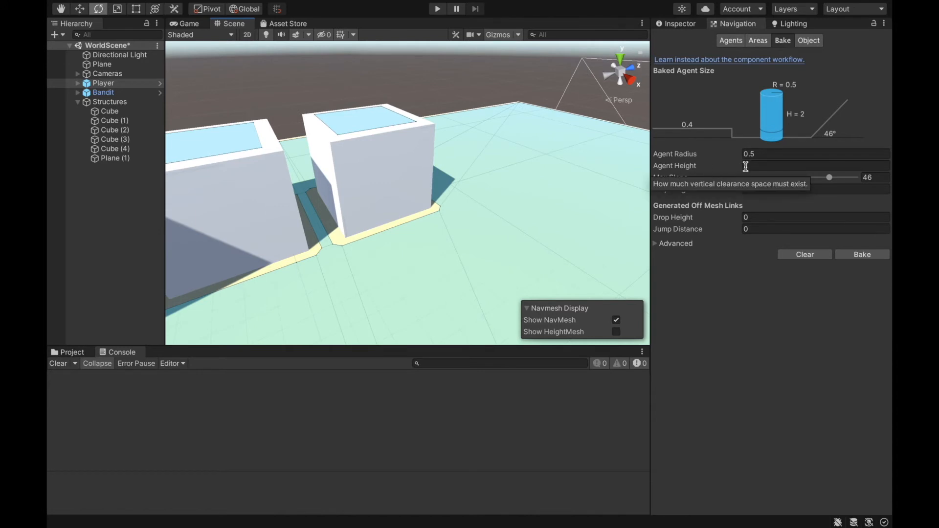
- Raise Cube (1) high above the ground with the Move tool and rebake the NavMesh
{"action": "key", "text": "w"}
{"action": "right_click_drag", "start_coordinate": [495, 163], "coordinate": [424, 186]}
{"action": "left_click", "coordinate": [423, 187]}
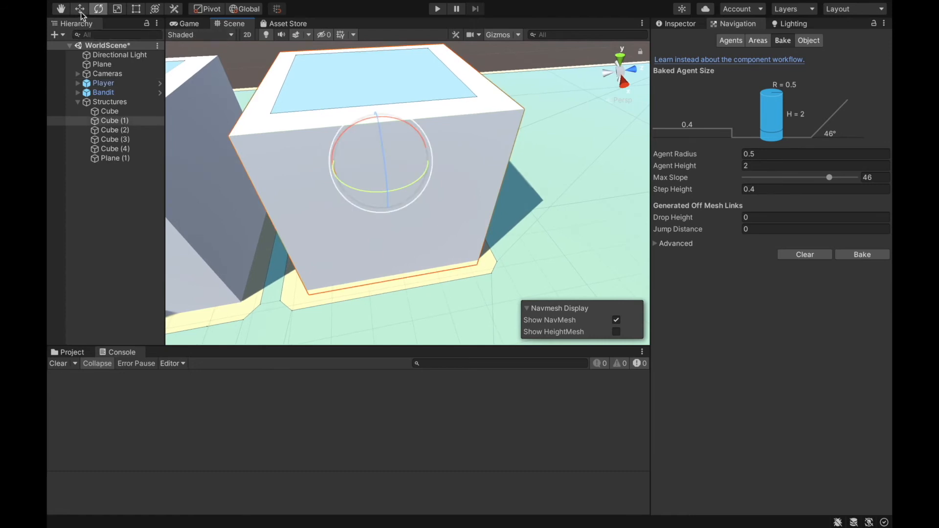
{"action": "left_click_drag", "start_coordinate": [383, 122], "coordinate": [391, 49]}
{"action": "right_click_drag", "start_coordinate": [390, 118], "coordinate": [392, 103]}
{"action": "key", "text": "s"}
{"action": "left_click_drag", "start_coordinate": [394, 138], "coordinate": [403, 7]}
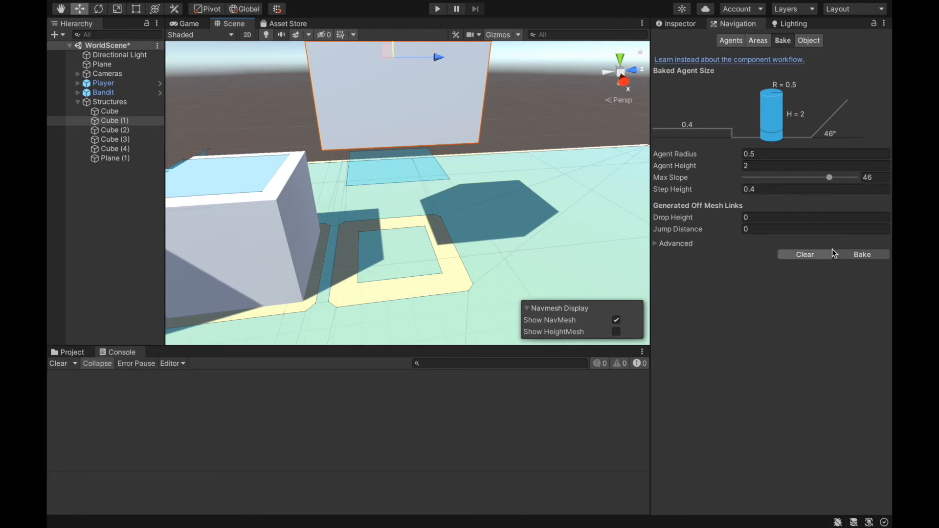
{"action": "right_click_drag", "start_coordinate": [415, 222], "coordinate": [395, 225]}
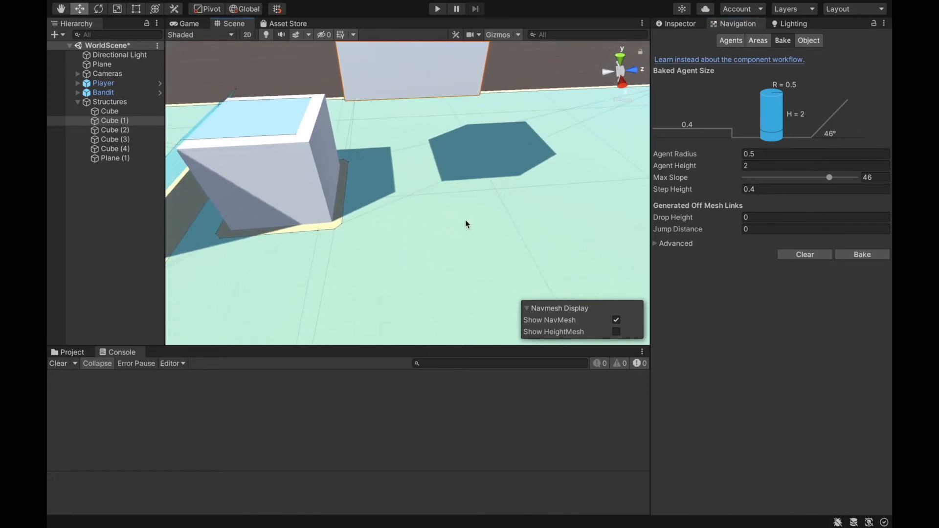
- Lower the floating Cube (1) slightly towards the ground and bake the NavMesh again
{"action": "right_click_drag", "start_coordinate": [448, 176], "coordinate": [426, 53]}
{"action": "key", "text": "q"}
{"action": "key", "text": "e"}
{"action": "left_click_drag", "start_coordinate": [436, 50], "coordinate": [433, 128]}
{"action": "right_click_drag", "start_coordinate": [433, 130], "coordinate": [410, 208]}
{"action": "key", "text": "q"}
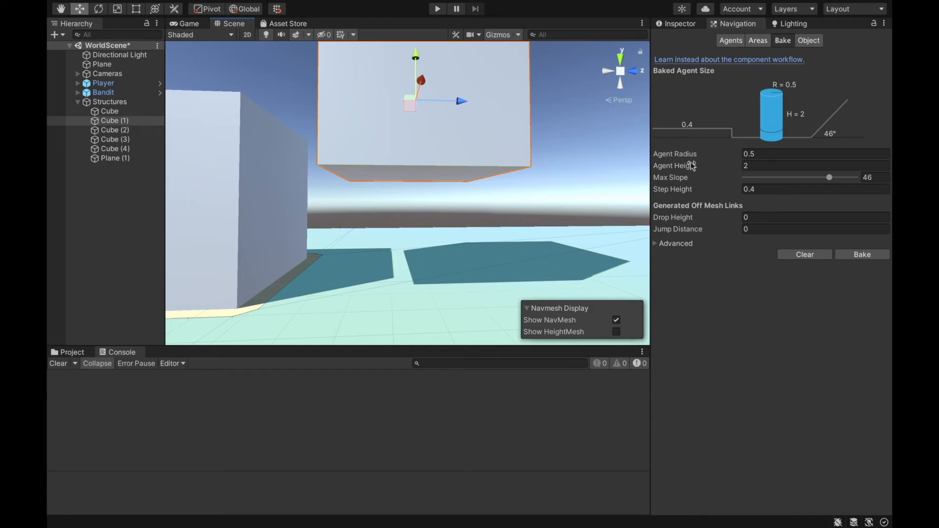
{"action": "left_click_drag", "start_coordinate": [419, 57], "coordinate": [430, 71]}
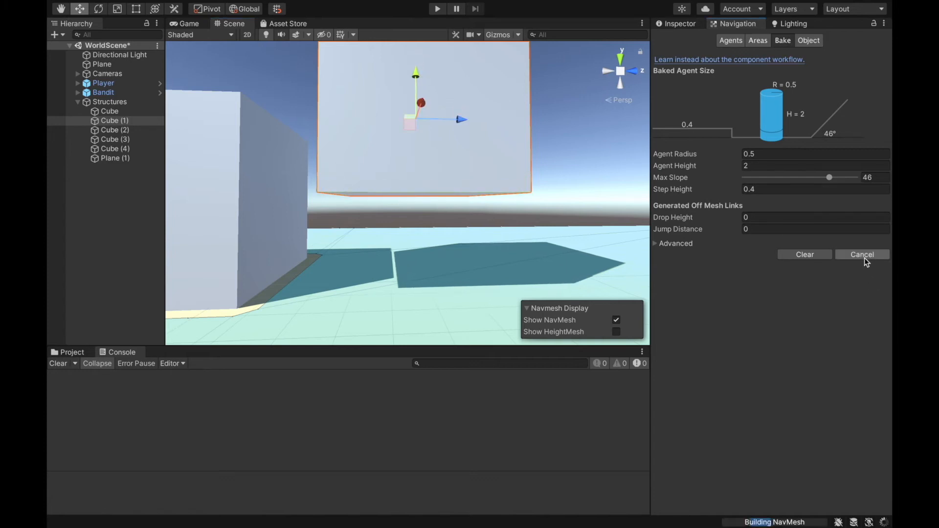
{"action": "right_click_drag", "start_coordinate": [424, 224], "coordinate": [413, 251]}
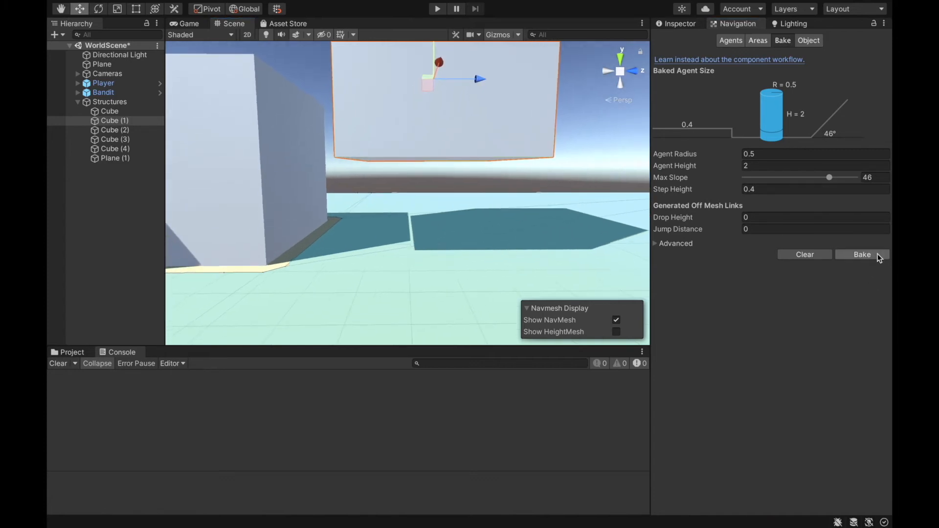
- Lower Cube (1) further to narrow the gap beneath it, rebake the NavMesh, and inspect the area underneath
{"action": "right_click_drag", "start_coordinate": [428, 58], "coordinate": [426, 68]}
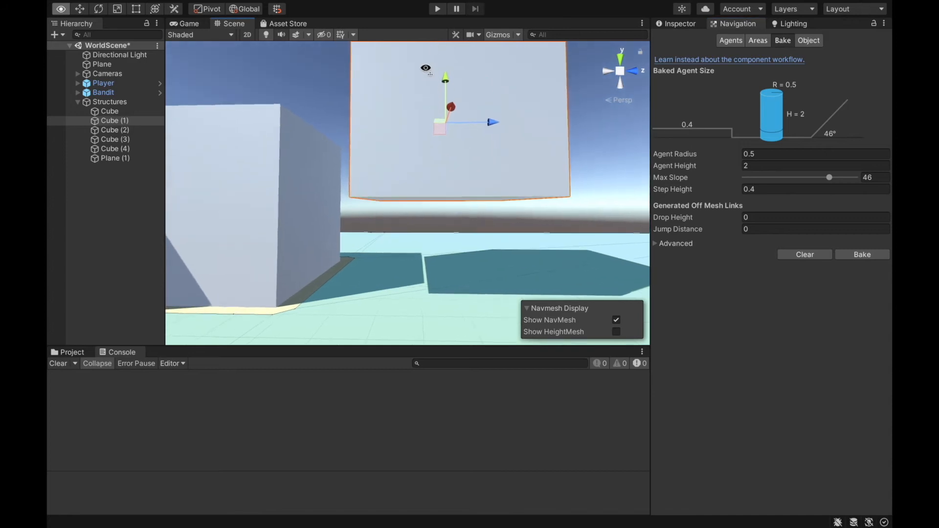
{"action": "left_click_drag", "start_coordinate": [446, 82], "coordinate": [448, 103]}
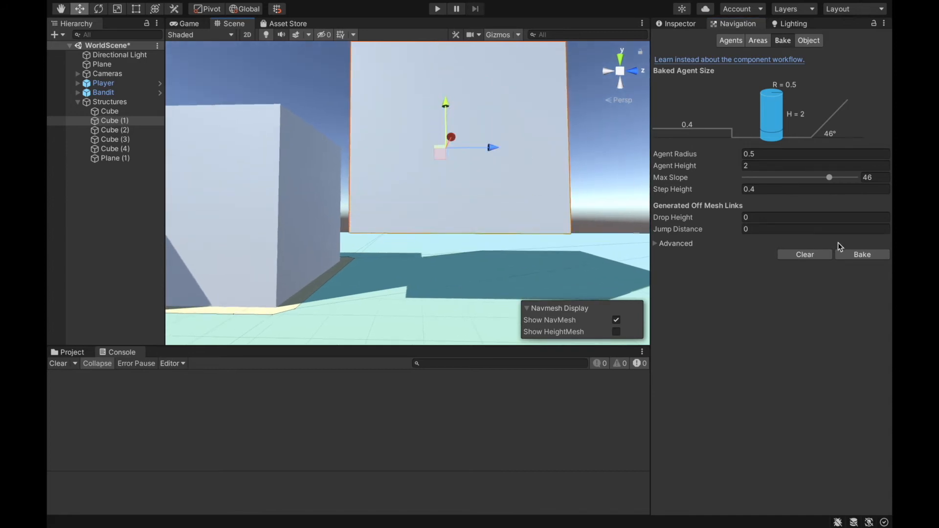
{"action": "left_click", "coordinate": [862, 254]}
{"action": "right_click_drag", "start_coordinate": [455, 267], "coordinate": [467, 299]}
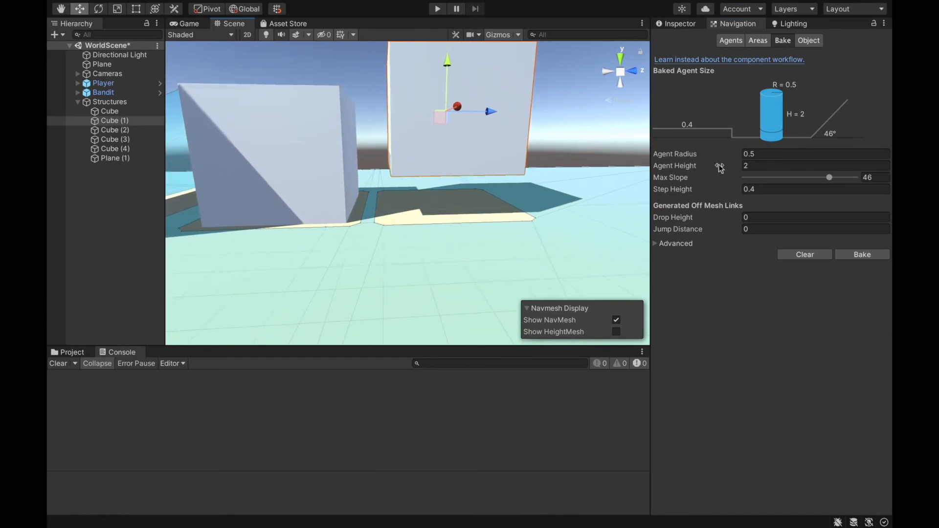
{"action": "right_click_drag", "start_coordinate": [426, 214], "coordinate": [442, 182]}
{"action": "key", "text": "w"}
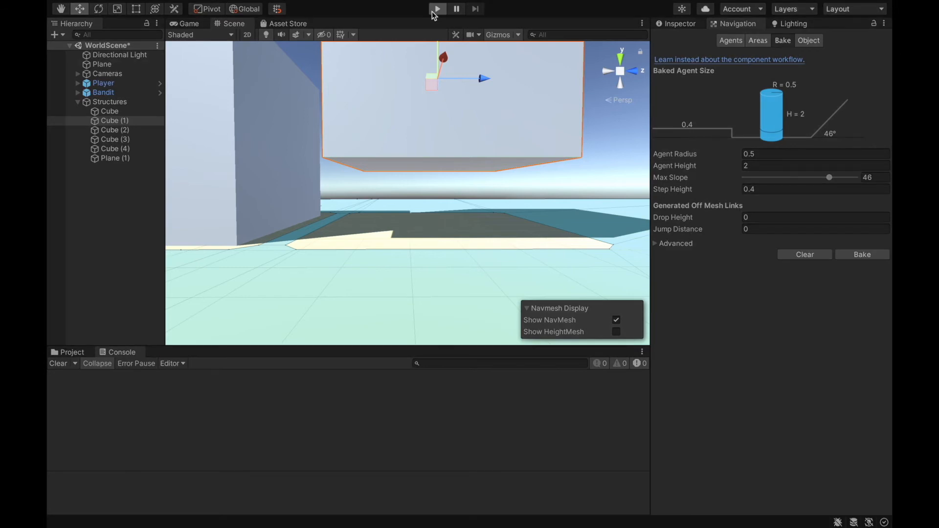
- Play-test the chase by running the player around the floating Cube (1) with the Bandit following, and stop the game
{"action": "left_click", "coordinate": [433, 13]}
{"action": "key", "text": "w"}
{"action": "right_click_drag", "start_coordinate": [487, 93], "coordinate": [195, 118]}
{"action": "key", "text": "a"}
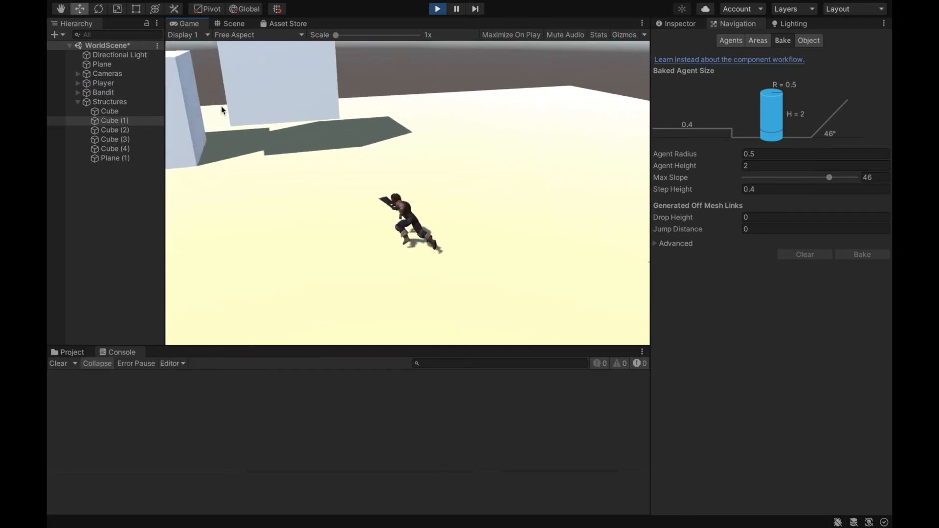
{"action": "key", "text": "d"}
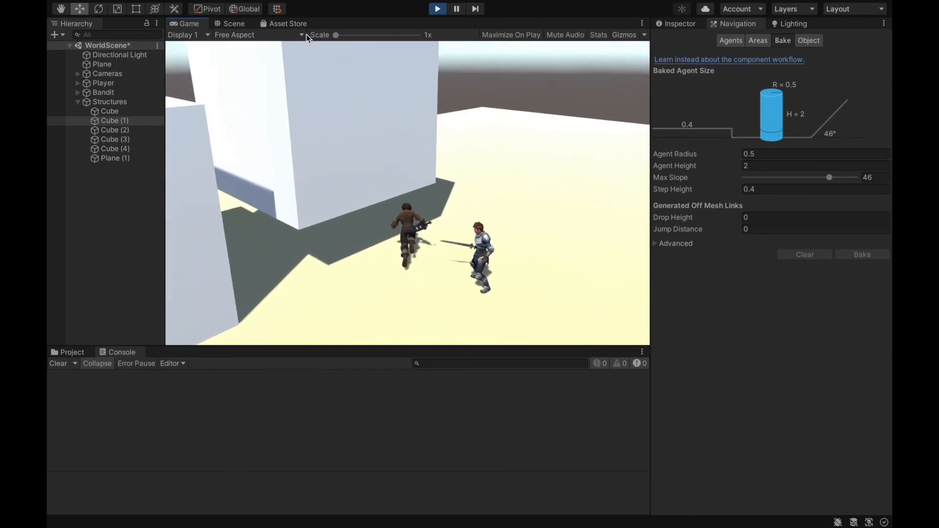
{"action": "key", "text": "a"}
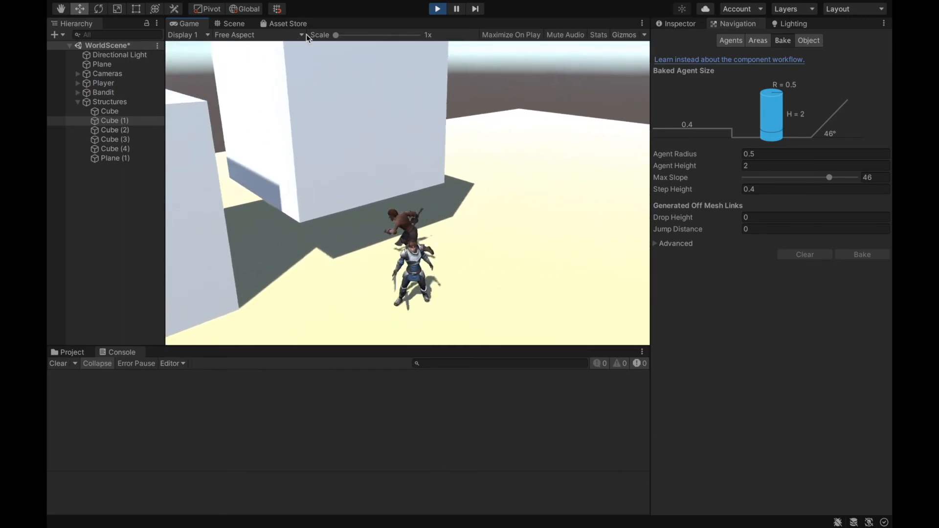
{"action": "key", "text": "d"}
{"action": "key", "text": "a"}
{"action": "key", "text": "w"}
{"action": "key", "text": "d"}
{"action": "key", "text": "d"}
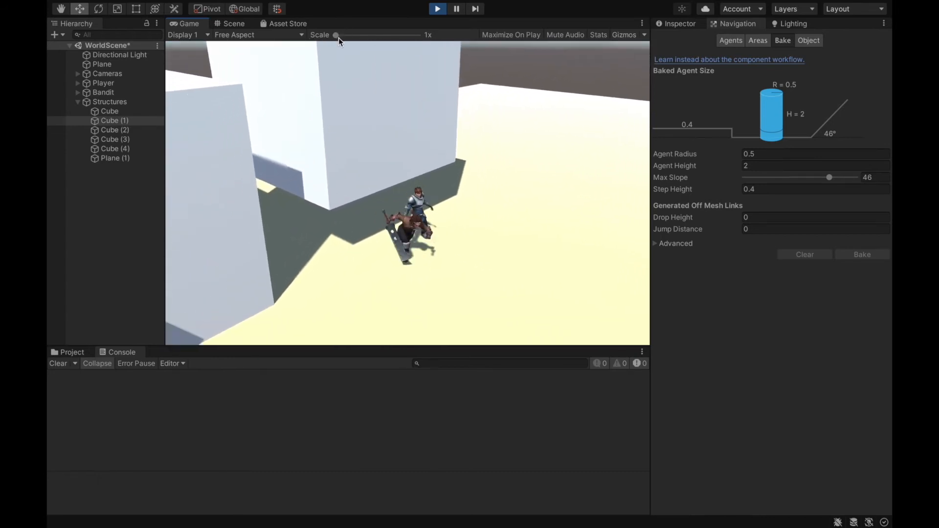
{"action": "key", "text": "a"}
{"action": "key", "text": "d"}
{"action": "key", "text": "s"}
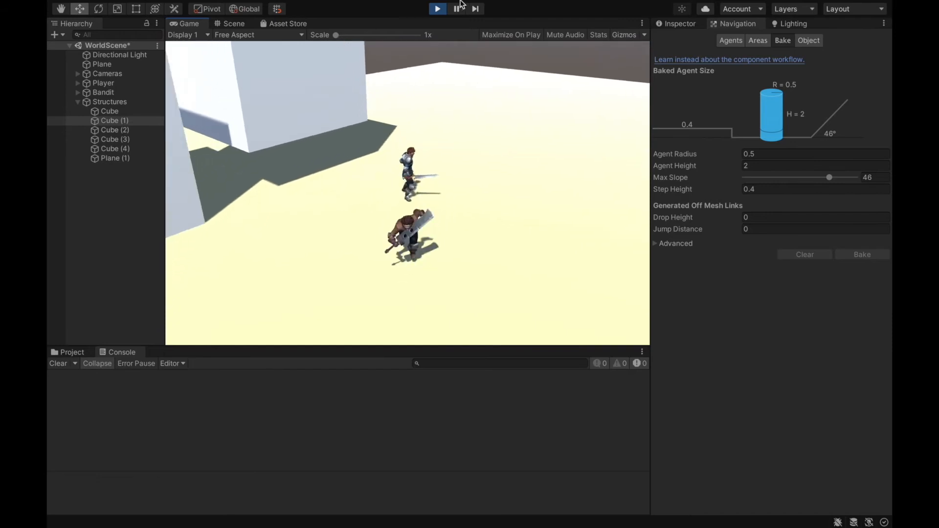
{"action": "left_click", "coordinate": [438, 9]}
- Set the baked Agent Height to 3, raise Cube (1) with the Move tool and rebake the NavMesh
{"action": "key", "text": "f"}
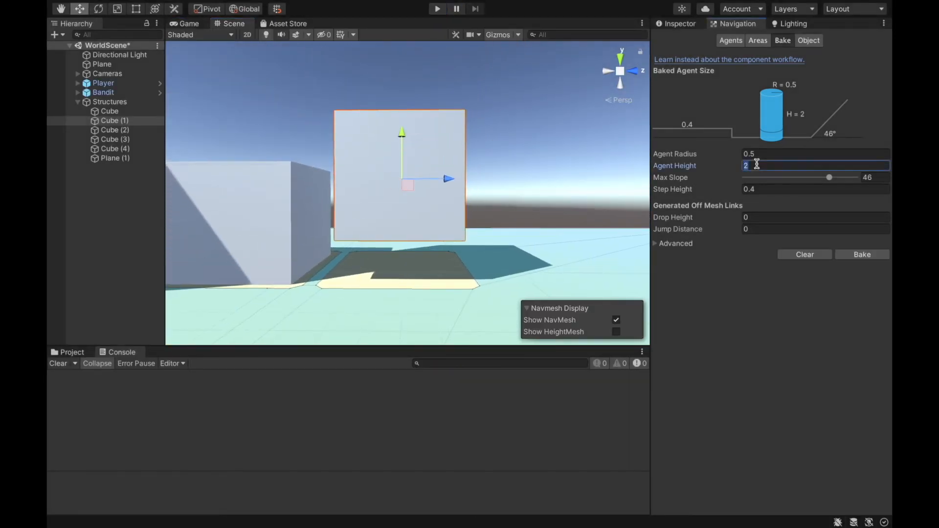
{"action": "key", "text": "w"}
{"action": "right_click_drag", "start_coordinate": [494, 226], "coordinate": [485, 255]}
{"action": "key", "text": "s"}
{"action": "left_click_drag", "start_coordinate": [406, 113], "coordinate": [412, 82]}
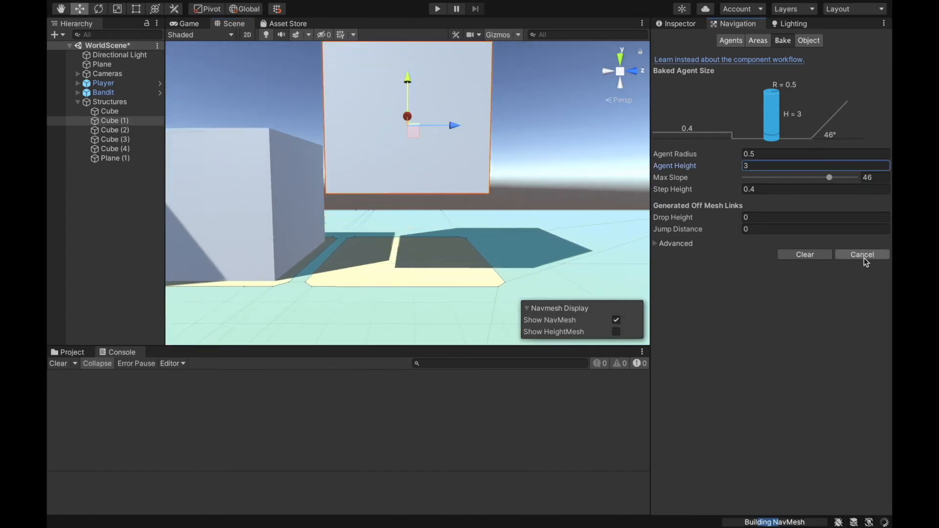
- Play-test whether the Bandit follows the player beneath the raised Cube (1), and stop the game
{"action": "left_click", "coordinate": [435, 10]}
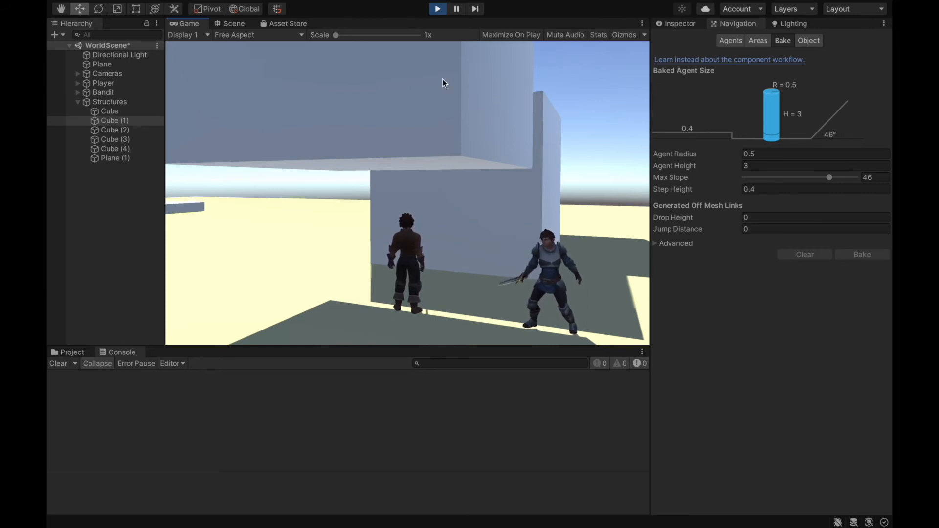
{"action": "left_click", "coordinate": [439, 12]}
- Set the Bandit's Nav Mesh Agent obstacle avoidance height to 1.8
{"action": "right_click_drag", "start_coordinate": [456, 83], "coordinate": [591, 212]}
{"action": "left_click", "coordinate": [107, 95]}
{"action": "right_click_drag", "start_coordinate": [430, 131], "coordinate": [256, 193]}
{"action": "key", "text": "w"}
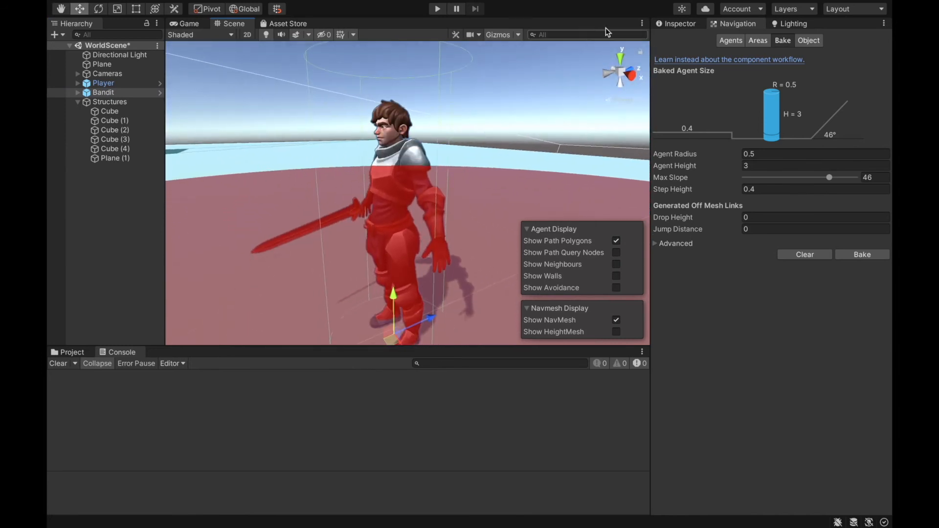
{"action": "left_click", "coordinate": [683, 27]}
{"action": "scroll", "coordinate": [783, 352], "scroll_direction": "down", "scroll_amount": 3}
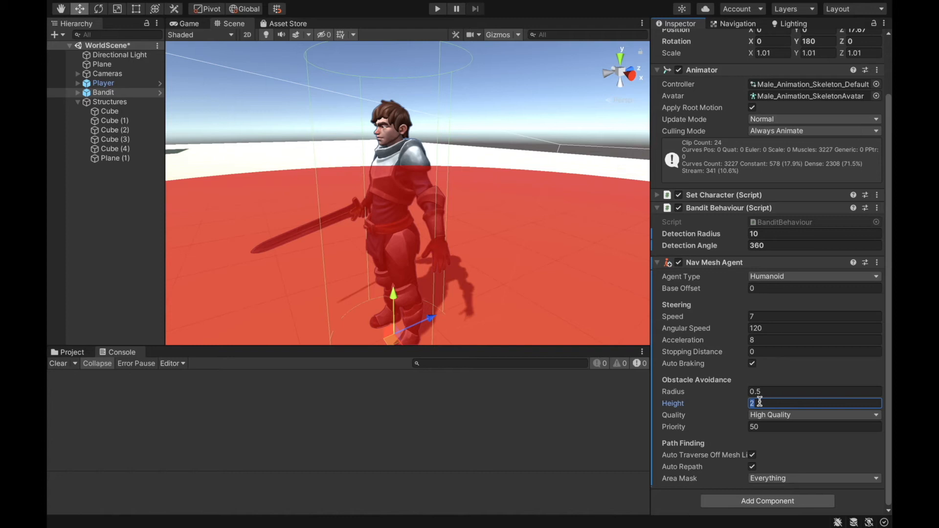
{"action": "right_click_drag", "start_coordinate": [465, 198], "coordinate": [435, 205]}
{"action": "scroll", "coordinate": [430, 225], "scroll_direction": "down", "scroll_amount": 3}
{"action": "key", "text": "a"}
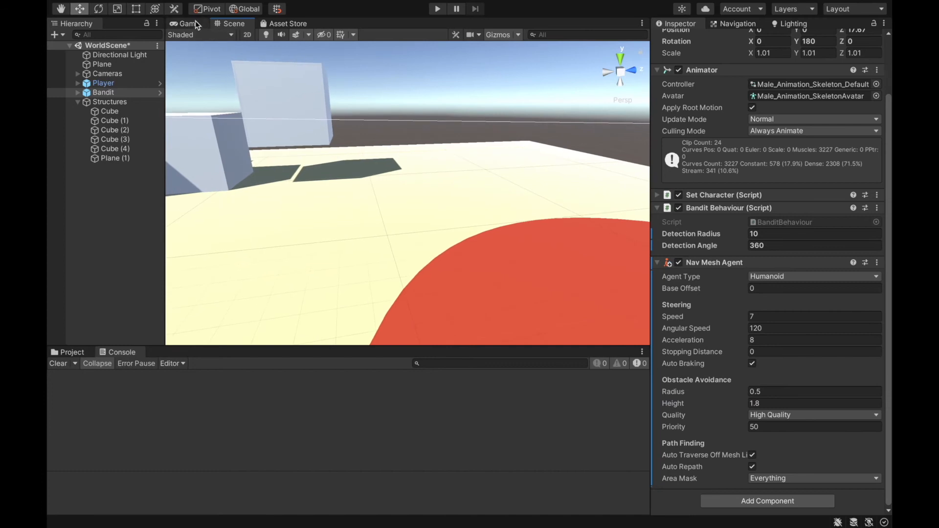
- Set the NavMesh bake Agent Height to 1.8 and rebake the NavMesh
{"action": "left_click", "coordinate": [740, 25]}
{"action": "left_click", "coordinate": [746, 167]}
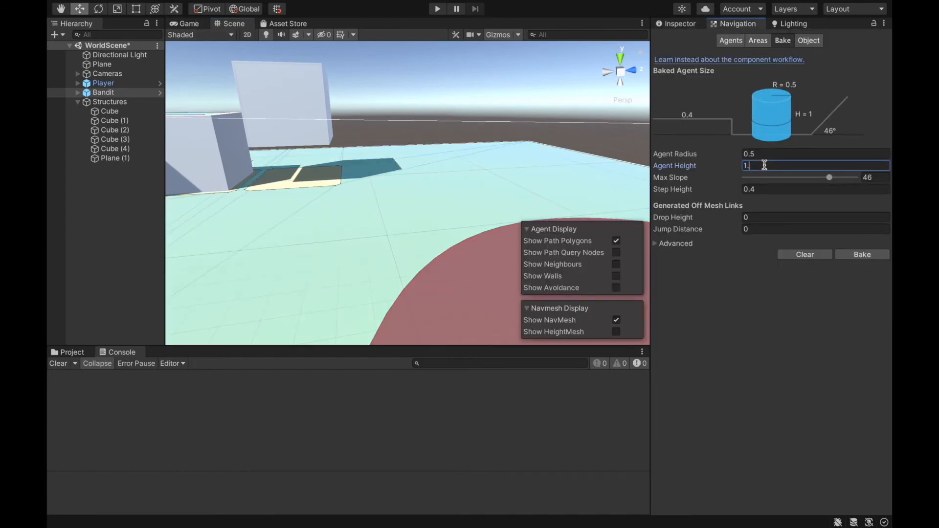
{"action": "right_click_drag", "start_coordinate": [469, 76], "coordinate": [452, 87]}
{"action": "key", "text": "w"}
{"action": "left_click", "coordinate": [880, 252]}
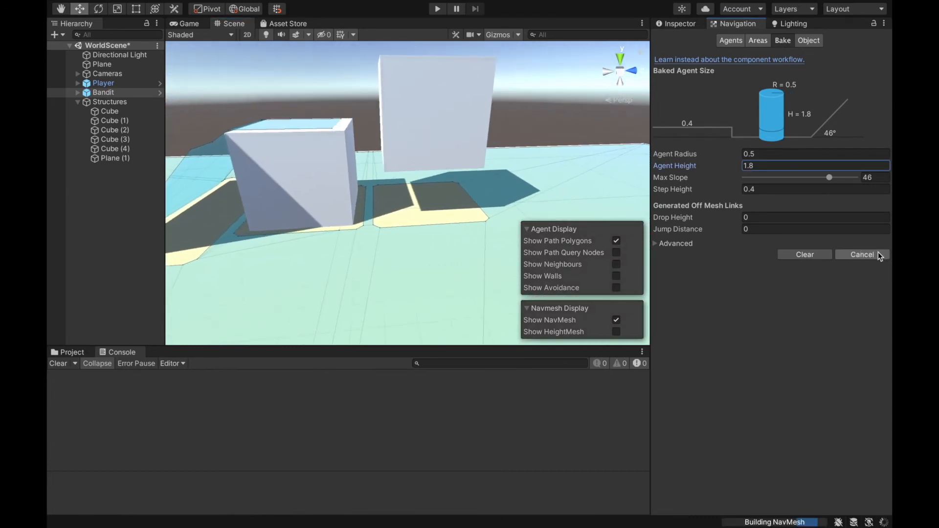
- Play-test the Bandit's chase beneath the floating Cube (1) and beside the low platform Cube (4), and stop the game
{"action": "left_click", "coordinate": [437, 9]}
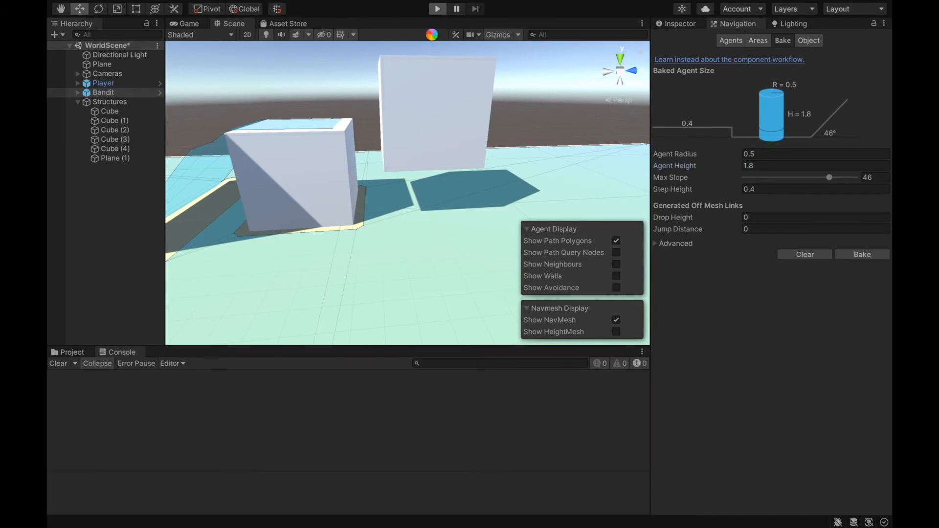
{"action": "key", "text": "w"}
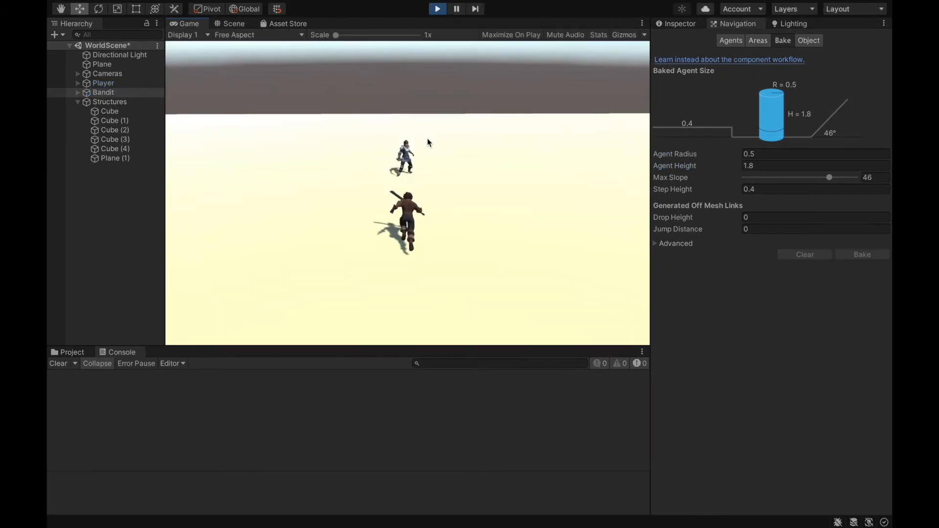
{"action": "key", "text": "a"}
{"action": "key", "text": "w"}
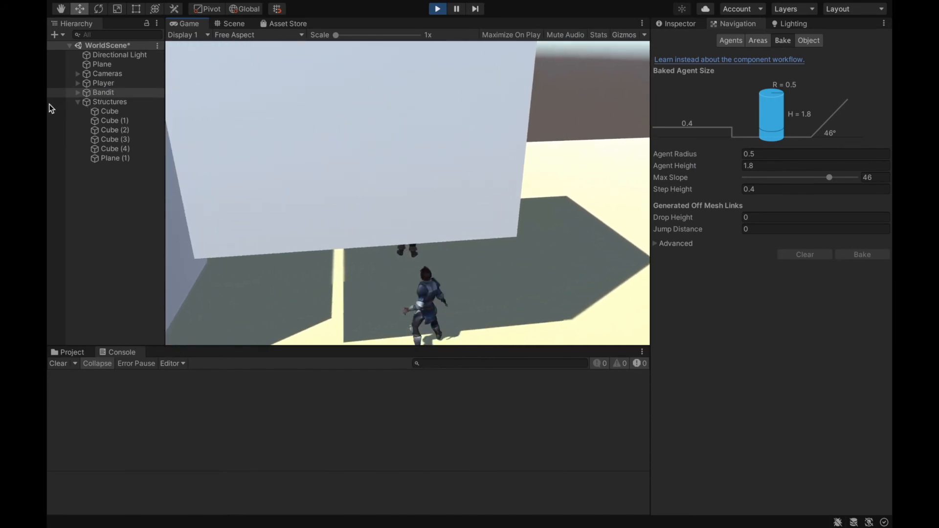
{"action": "key", "text": "a"}
{"action": "key", "text": "s"}
{"action": "key", "text": "w"}
{"action": "key", "text": "a"}
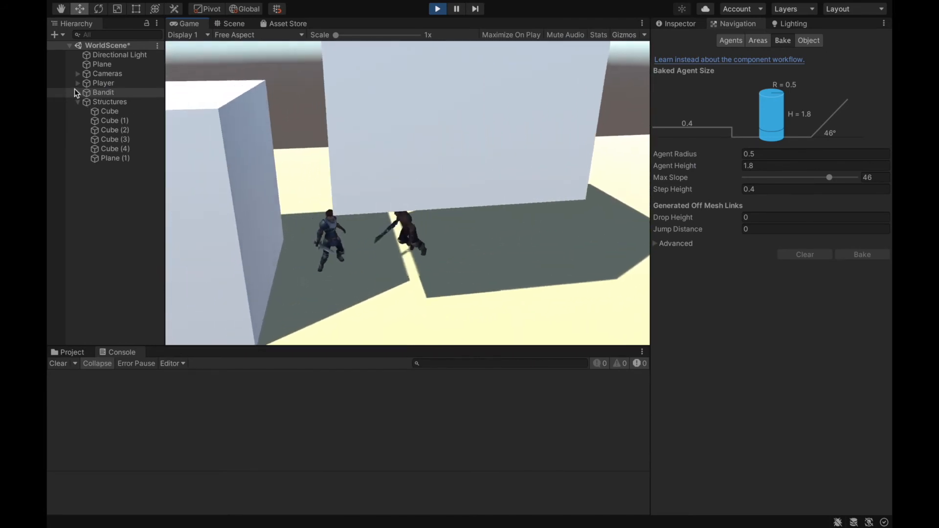
{"action": "key", "text": "d"}
{"action": "key", "text": "s"}
{"action": "key", "text": "d"}
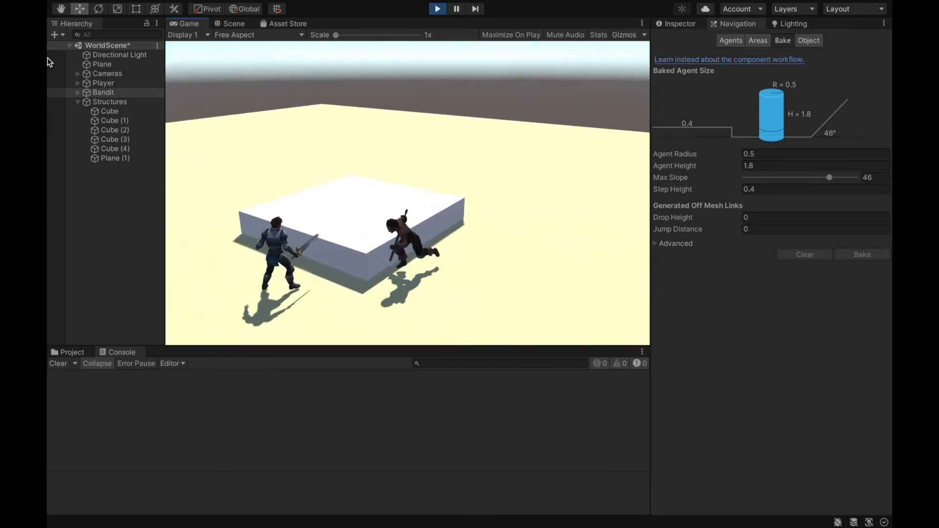
{"action": "left_click", "coordinate": [437, 8]}
- Lower the platform Cube (4) further into the ground, rebake the NavMesh and inspect the walkable area around its edges
{"action": "key", "text": "w"}
{"action": "mouse_move", "coordinate": [49, 97]}
{"action": "right_mouse_down"}
{"action": "mouse_move", "coordinate": [53, 80]}
{"action": "mouse_move", "coordinate": [52, 103]}
{"action": "right_mouse_up"}
{"action": "left_click", "coordinate": [408, 187]}
{"action": "left_click_drag", "start_coordinate": [425, 194], "coordinate": [431, 206]}
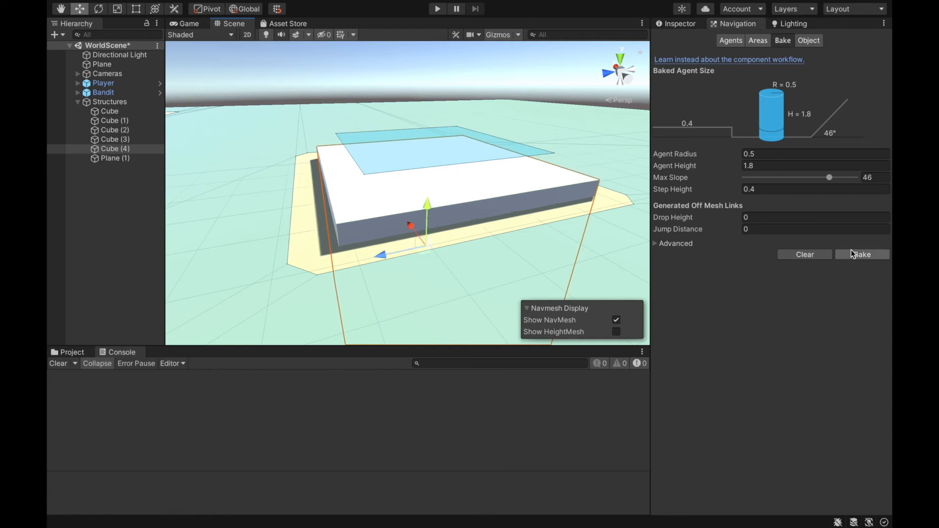
{"action": "left_click", "coordinate": [852, 254]}
{"action": "right_click_drag", "start_coordinate": [485, 147], "coordinate": [513, 193]}
{"action": "right_click_drag", "start_coordinate": [450, 163], "coordinate": [515, 115]}
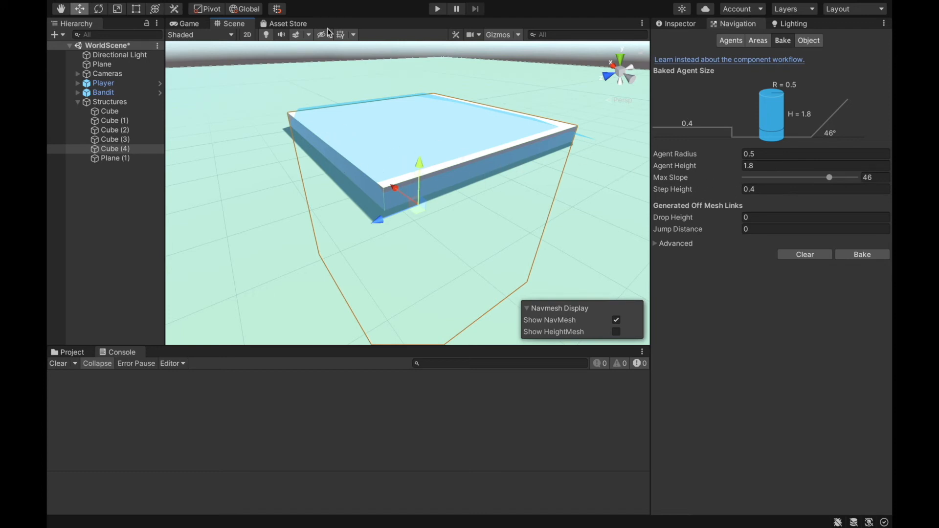
- Play-test whether the Bandit follows the player onto and across the lowered platform Cube (4), and stop the game
{"action": "left_click", "coordinate": [443, 10]}
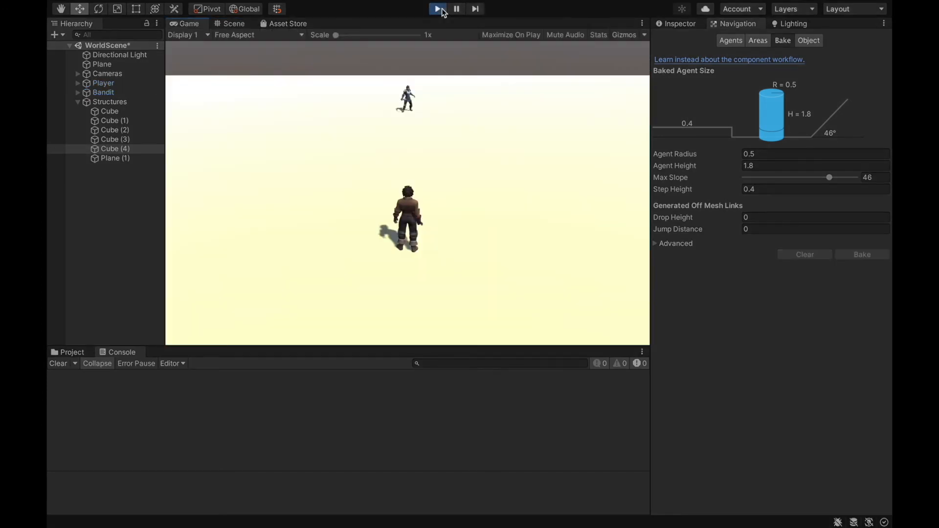
{"action": "left_click", "coordinate": [462, 137]}
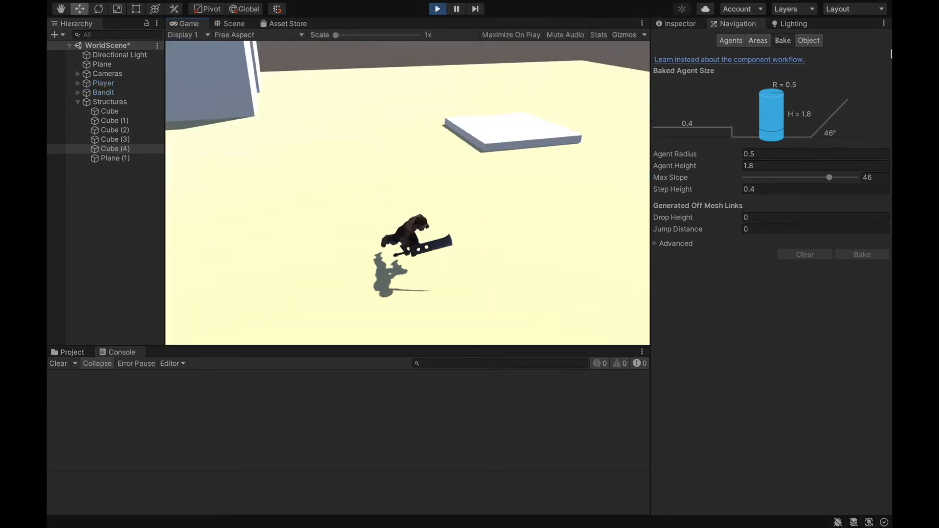
{"action": "key", "text": "w"}
{"action": "key", "text": "a"}
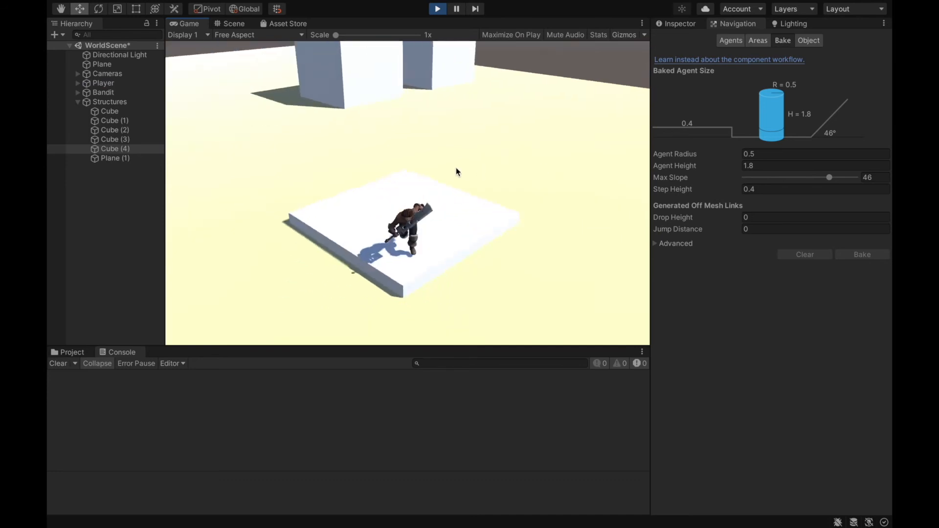
{"action": "key", "text": "w"}
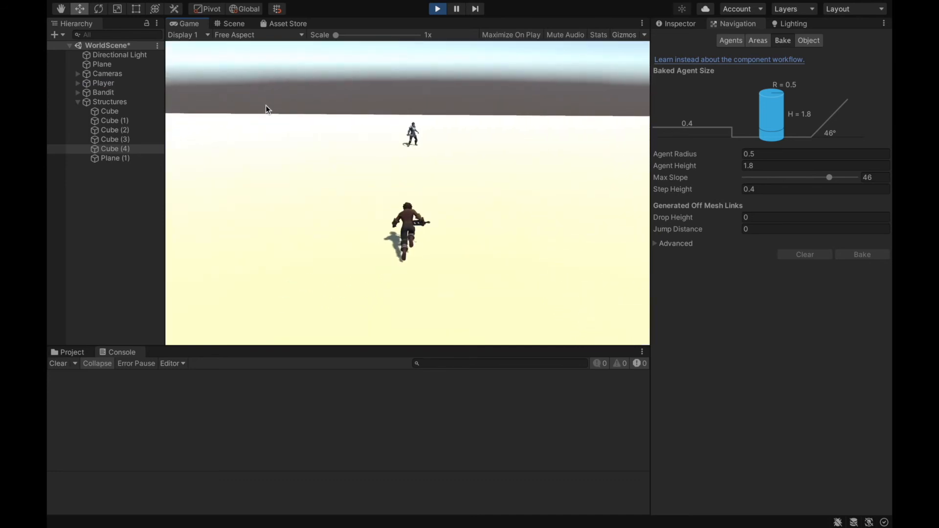
{"action": "left_click", "coordinate": [269, 106]}
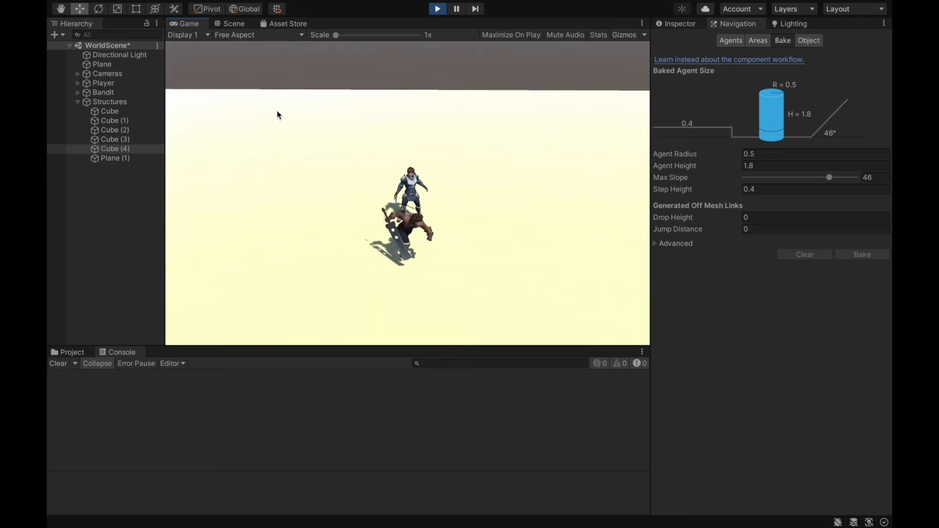
{"action": "key", "text": "d"}
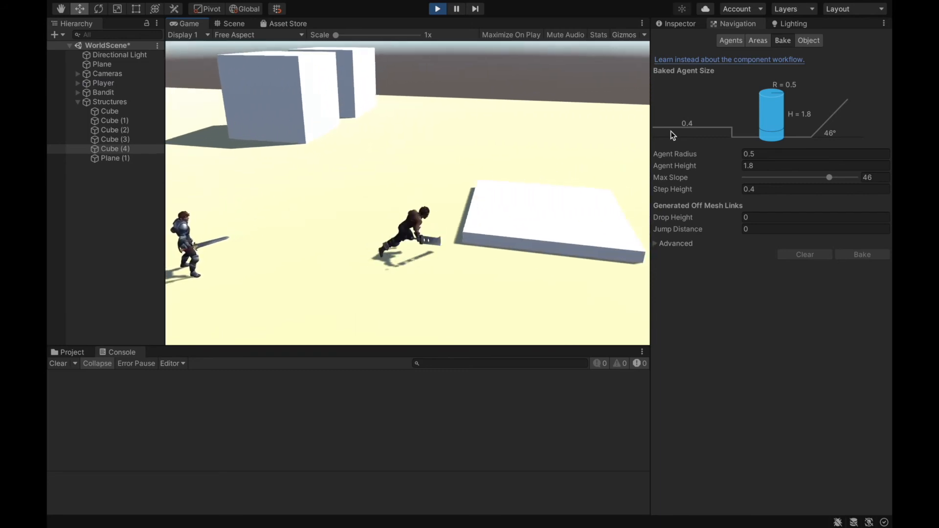
{"action": "key", "text": "s"}
{"action": "key", "text": "a"}
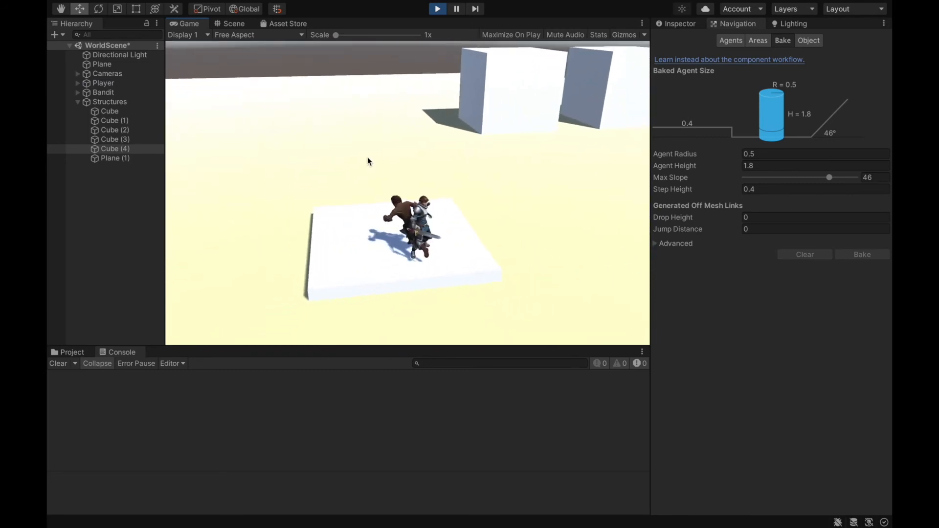
{"action": "key", "text": "w"}
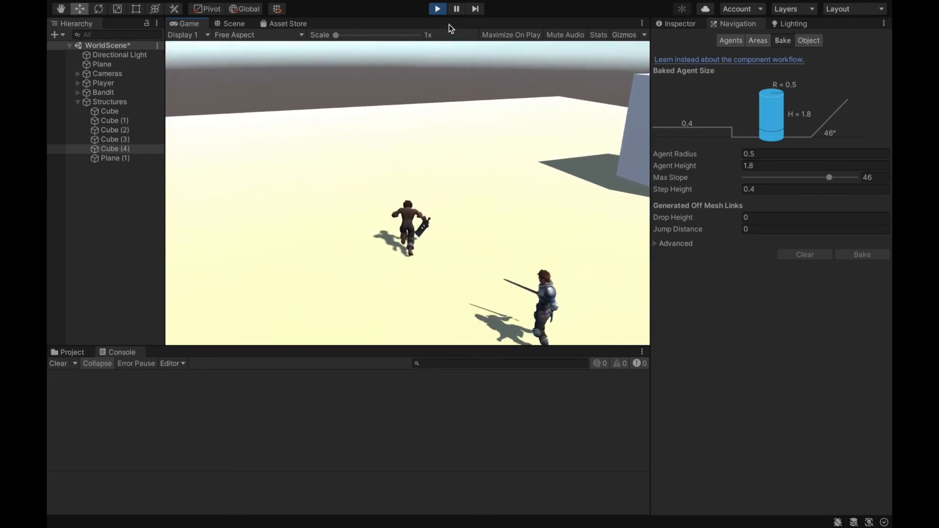
{"action": "left_click", "coordinate": [439, 9]}
- Set the NavMesh bake Step Height to 0.2 and rebake the NavMesh
{"action": "right_click_drag", "start_coordinate": [440, 80], "coordinate": [230, 132]}
{"action": "key", "text": "w"}
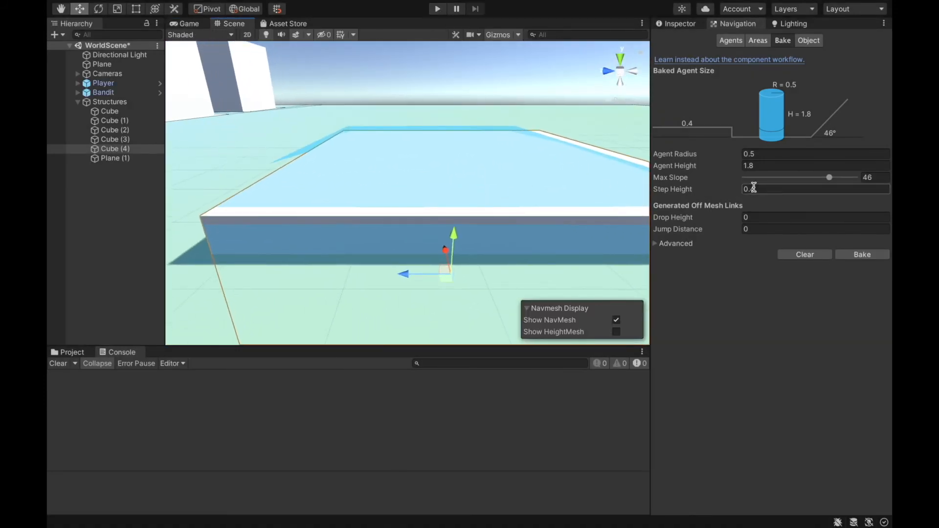
{"action": "type", "text": "0."}
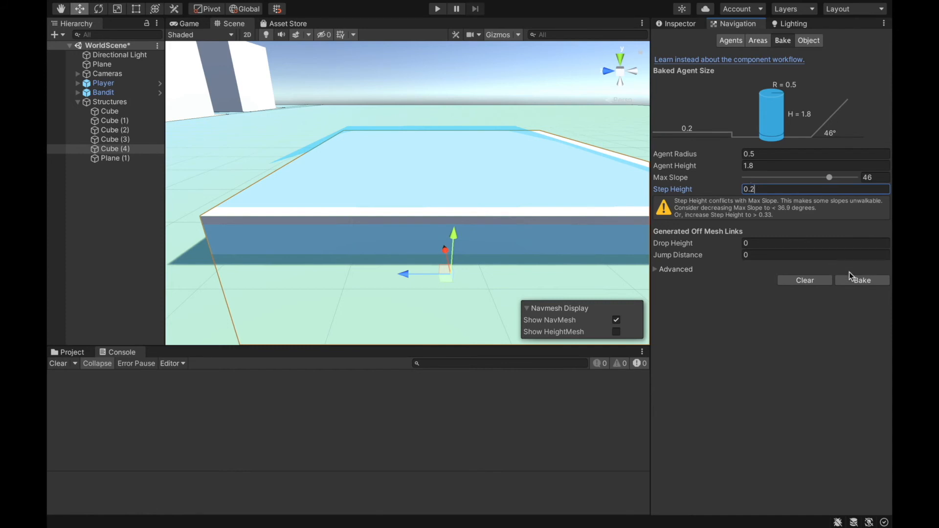
{"action": "right_click_drag", "start_coordinate": [336, 203], "coordinate": [283, 258]}
{"action": "key", "text": "w"}
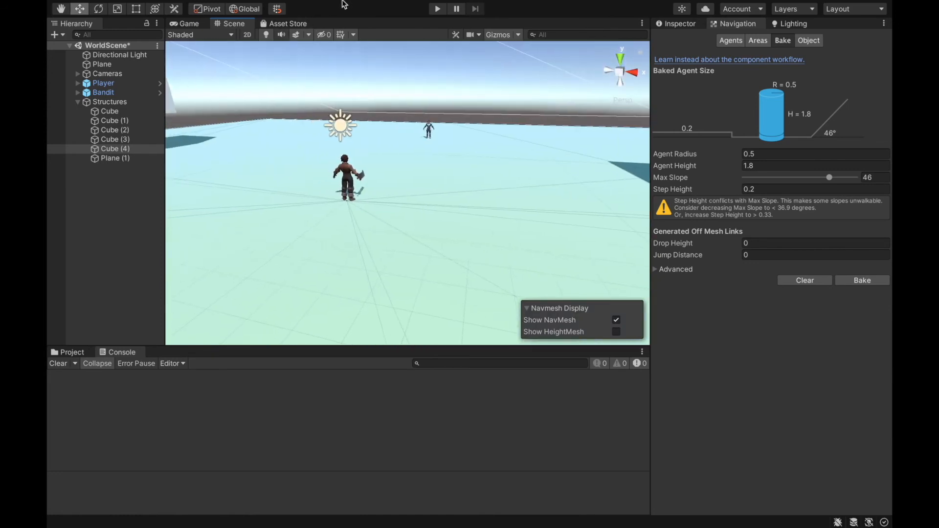
- Play-test the reduced step height by leading the Bandit towards Cube (4) and standing the player on it
{"action": "left_click", "coordinate": [437, 9]}
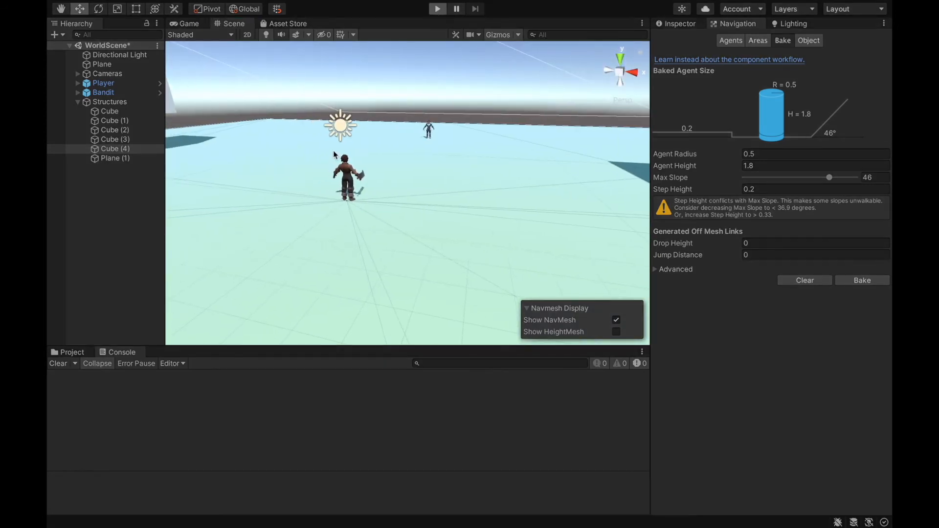
{"action": "key", "text": "w"}
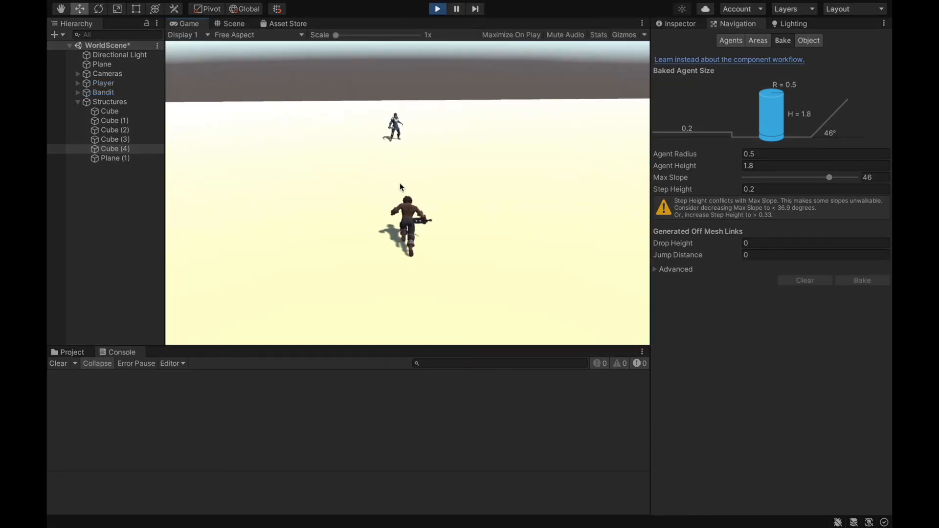
{"action": "left_click", "coordinate": [409, 186]}
{"action": "key", "text": "w"}
{"action": "key", "text": "w"}
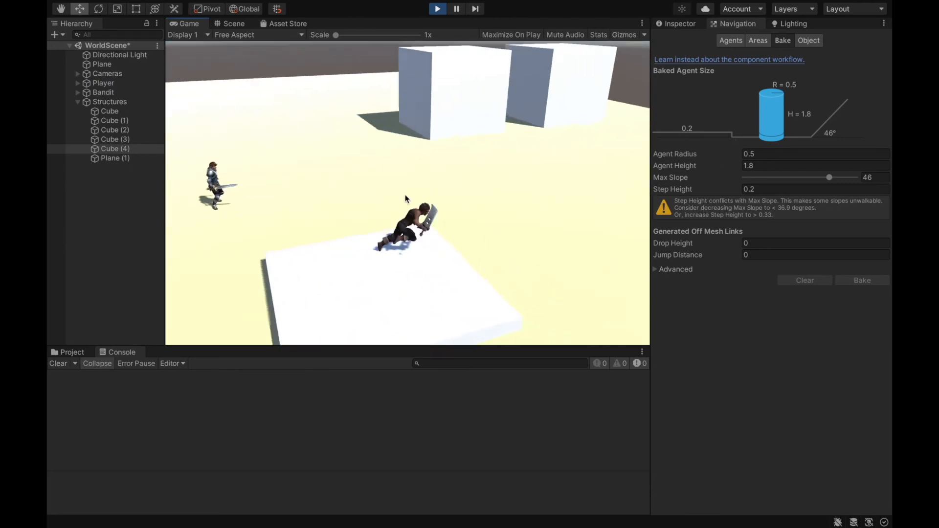
{"action": "left_click", "coordinate": [425, 208]}
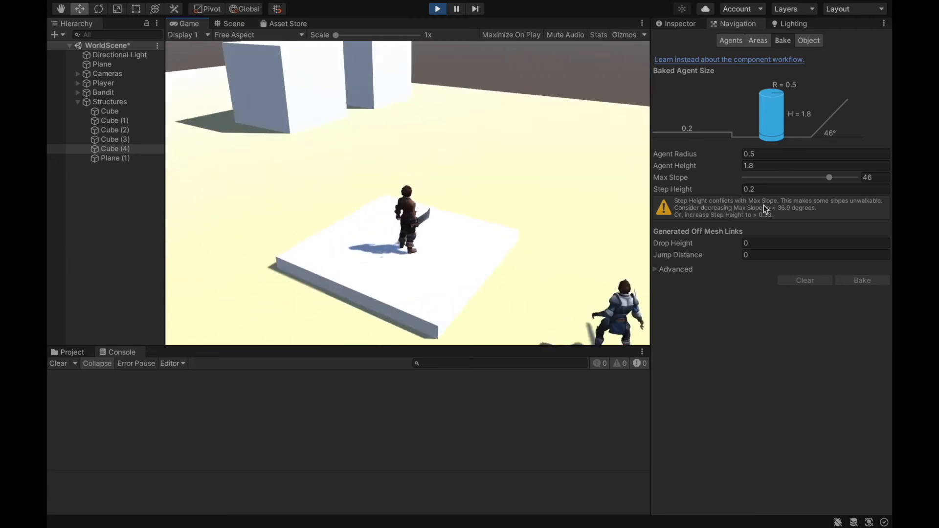
- Move and jump the player around on Cube (4) to check whether the Bandit can reach it, and stop the game
{"action": "key", "text": "w"}
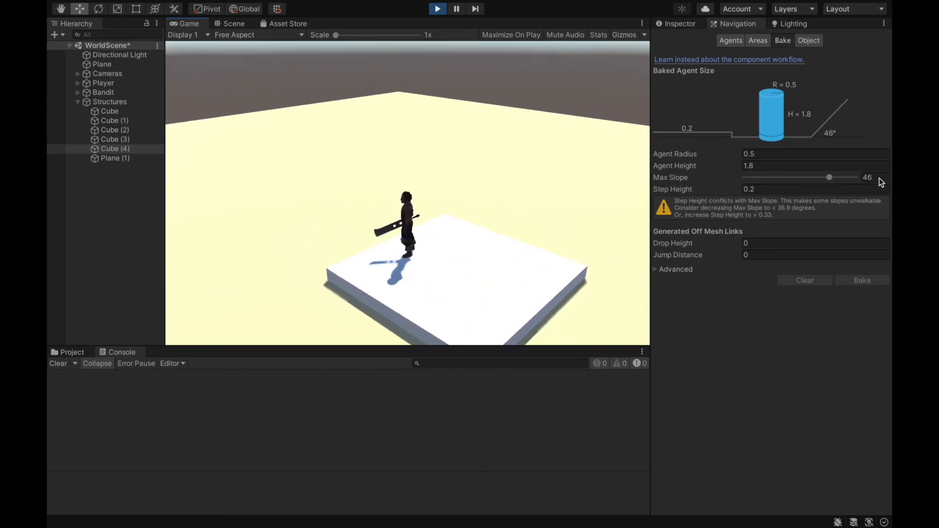
{"action": "key", "text": "space"}
{"action": "key", "text": "w"}
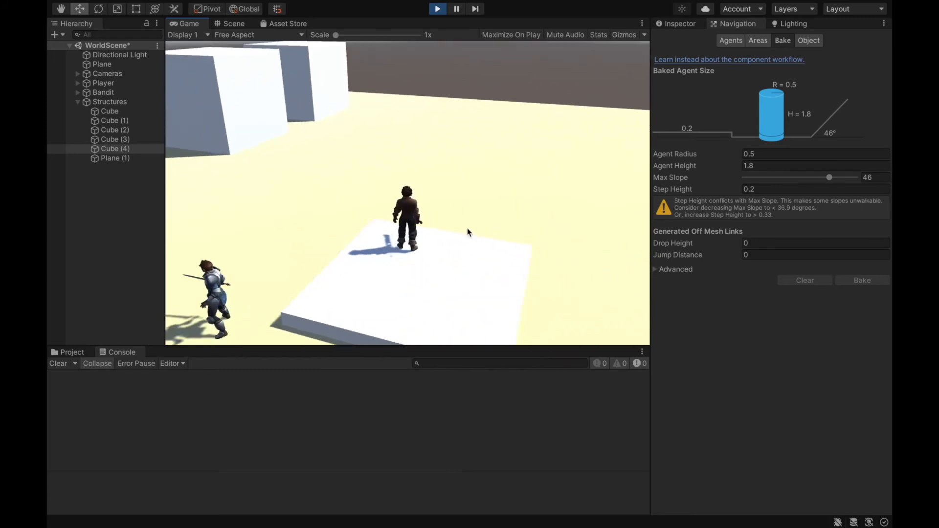
{"action": "key", "text": "s"}
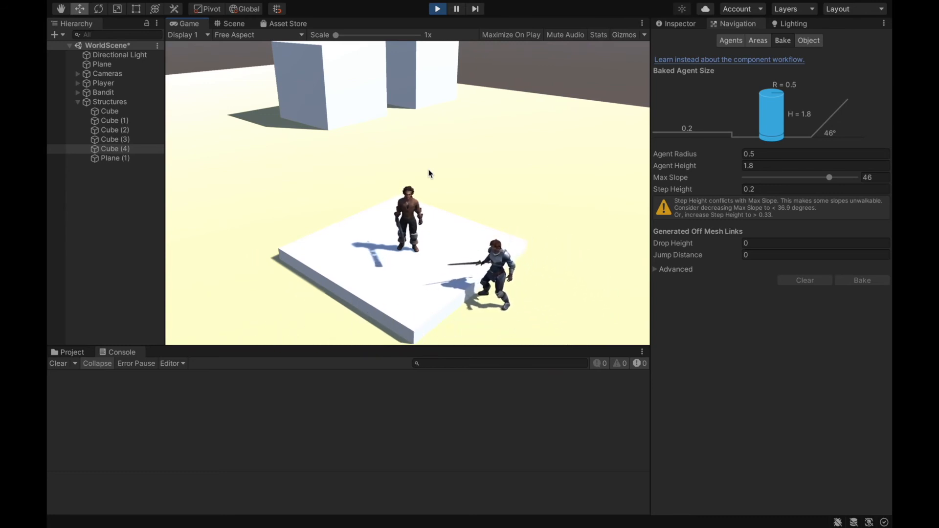
{"action": "left_click", "coordinate": [437, 10]}
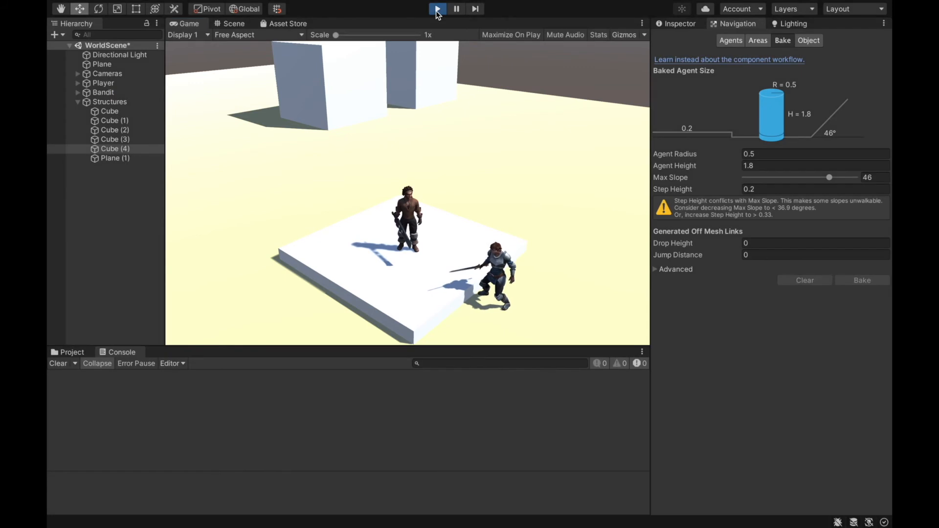
- Set the NavMesh bake Step Height to 0.4 and rebake the NavMesh
{"action": "left_click", "coordinate": [772, 189]}
{"action": "type", "text": "0.4"}
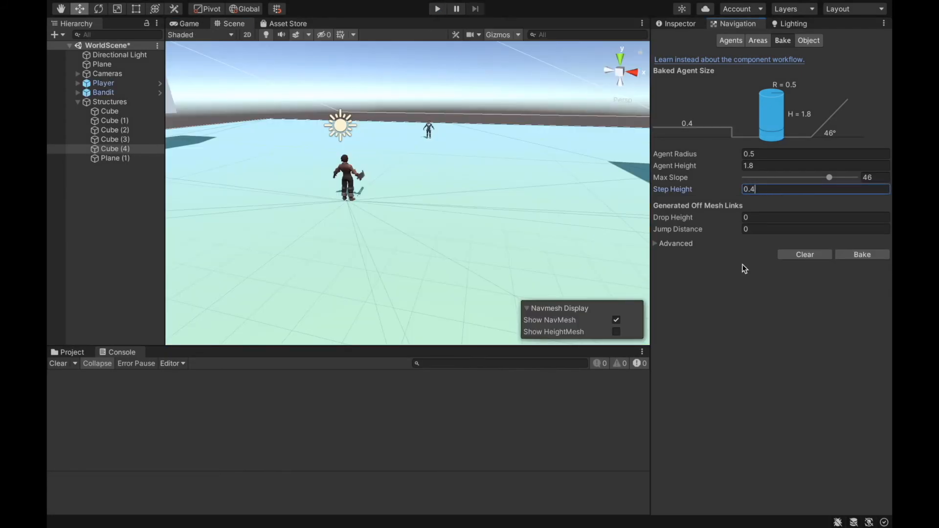
{"action": "right_click_drag", "start_coordinate": [429, 193], "coordinate": [589, 195]}
{"action": "left_click", "coordinate": [873, 257]}
{"action": "left_click", "coordinate": [869, 259]}
- Examine the rebaked walkable area on top of Cube (4) and along its edges from several angles
{"action": "right_click_drag", "start_coordinate": [455, 201], "coordinate": [430, 182]}
{"action": "left_click", "coordinate": [541, 189]}
{"action": "right_click_drag", "start_coordinate": [542, 190], "coordinate": [90, 230]}
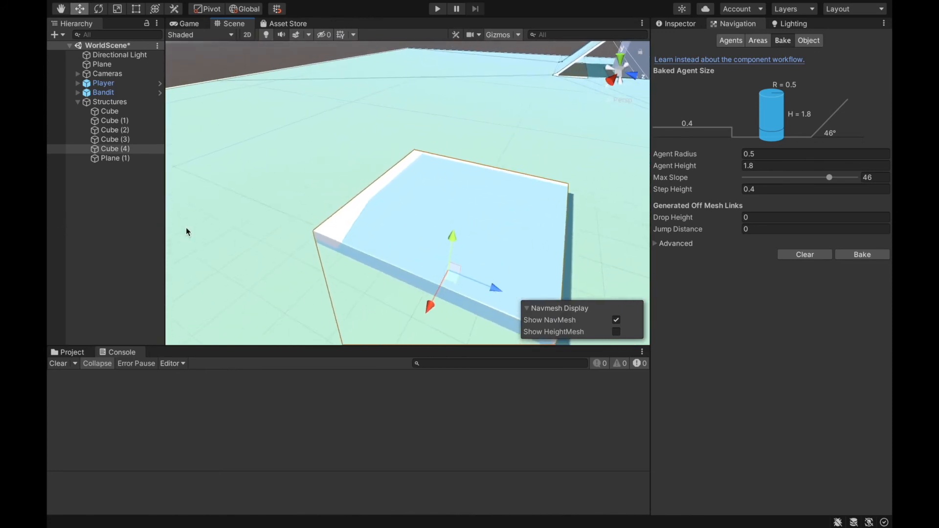
{"action": "left_click_drag", "start_coordinate": [547, 270], "coordinate": [577, 263], "text": "alt"}
{"action": "left_click_drag", "start_coordinate": [430, 214], "coordinate": [429, 216]}
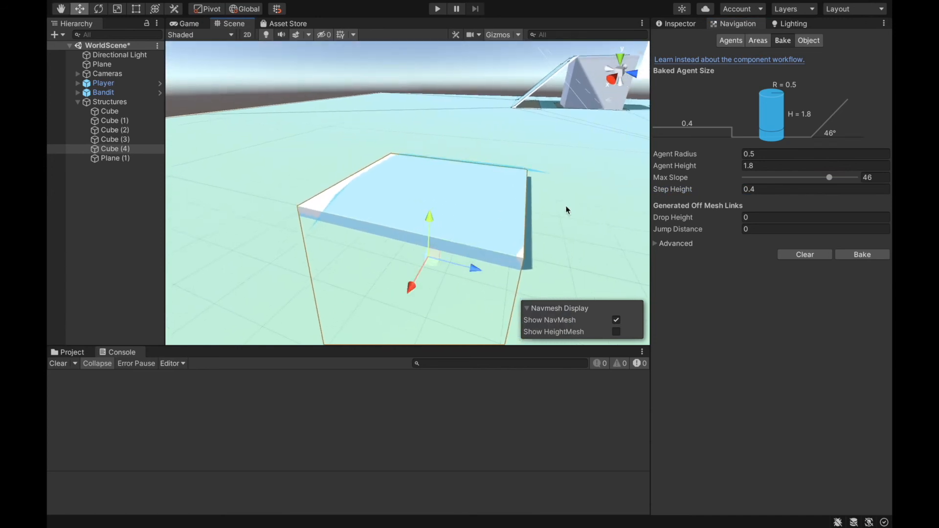
{"action": "left_click_drag", "start_coordinate": [478, 259], "coordinate": [271, 209], "text": "alt"}
{"action": "left_click_drag", "start_coordinate": [382, 105], "coordinate": [196, 157], "text": "alt"}
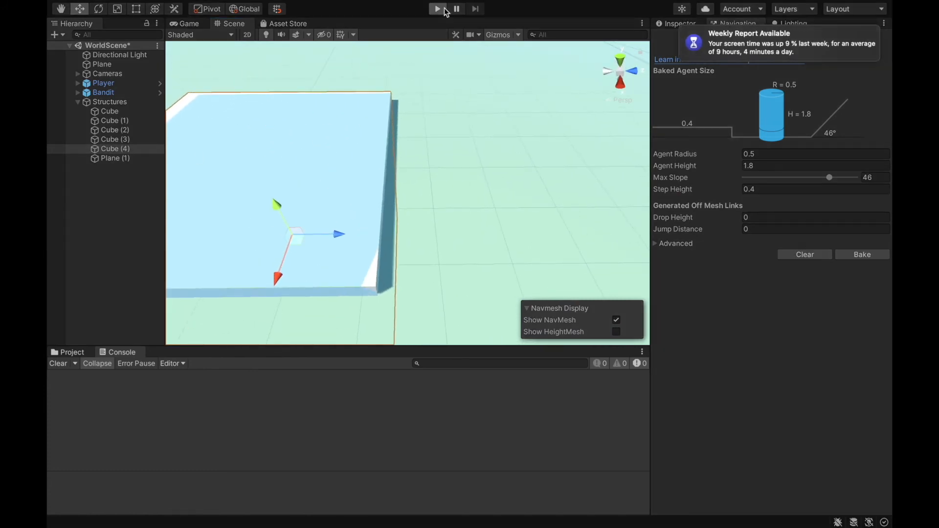
- Play-test the 0.4 step height by leading the Bandit up onto Cube (4)
{"action": "left_click", "coordinate": [438, 9]}
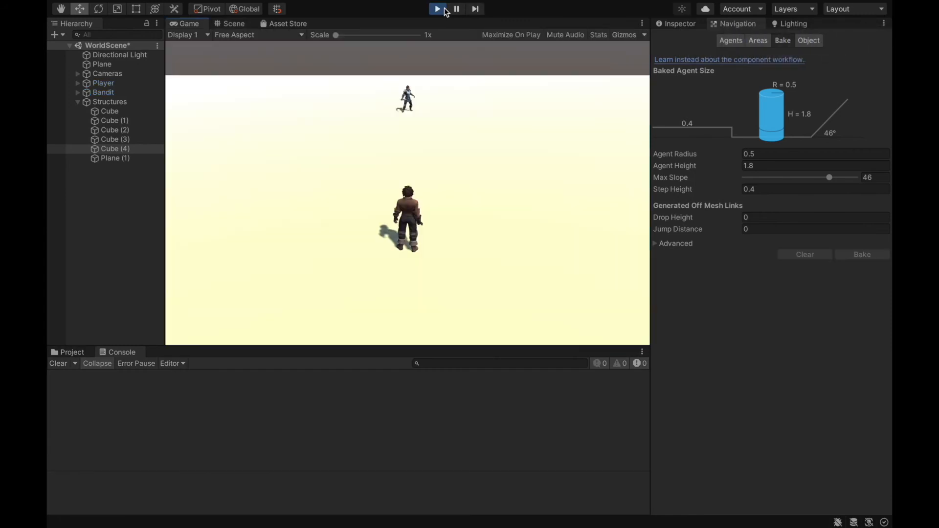
{"action": "key", "text": "w"}
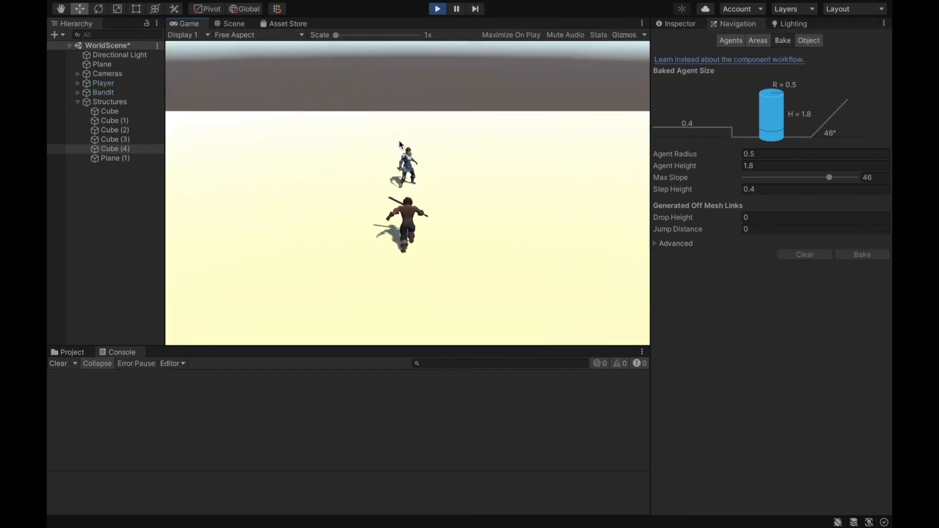
{"action": "right_click_drag", "start_coordinate": [391, 147], "coordinate": [891, 258]}
{"action": "key", "text": "d"}
{"action": "key", "text": "w"}
{"action": "key", "text": "d"}
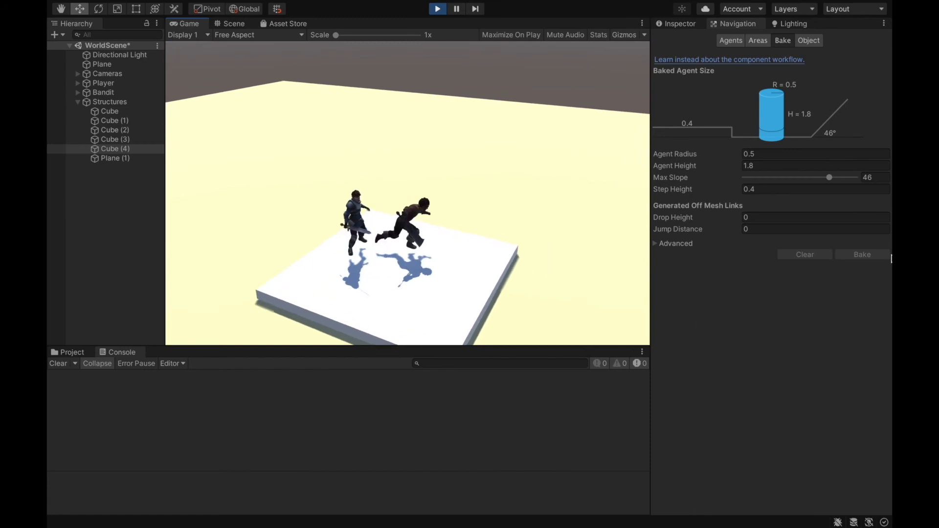
- Run the player off and back around Cube (4) to check that the Bandit keeps chasing, and stop the game
{"action": "key", "text": "a"}
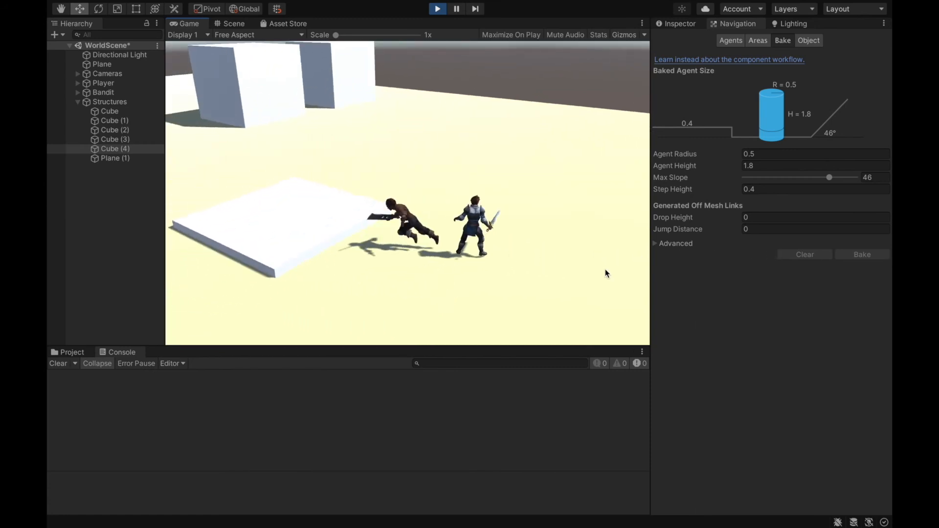
{"action": "key", "text": "s"}
{"action": "key", "text": "d"}
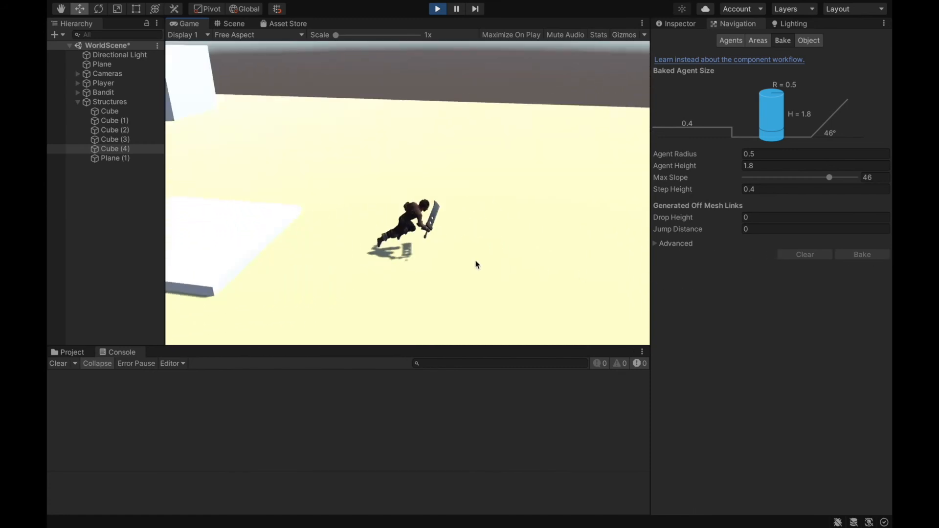
{"action": "key", "text": "a"}
{"action": "key", "text": "w"}
{"action": "key", "text": "a"}
{"action": "key", "text": "s"}
{"action": "key", "text": "d"}
{"action": "key", "text": "s"}
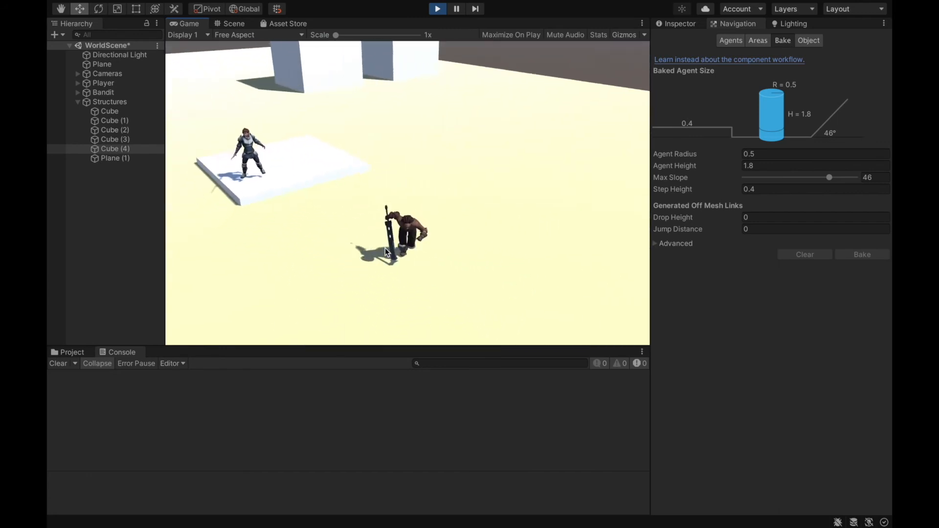
{"action": "key", "text": "w"}
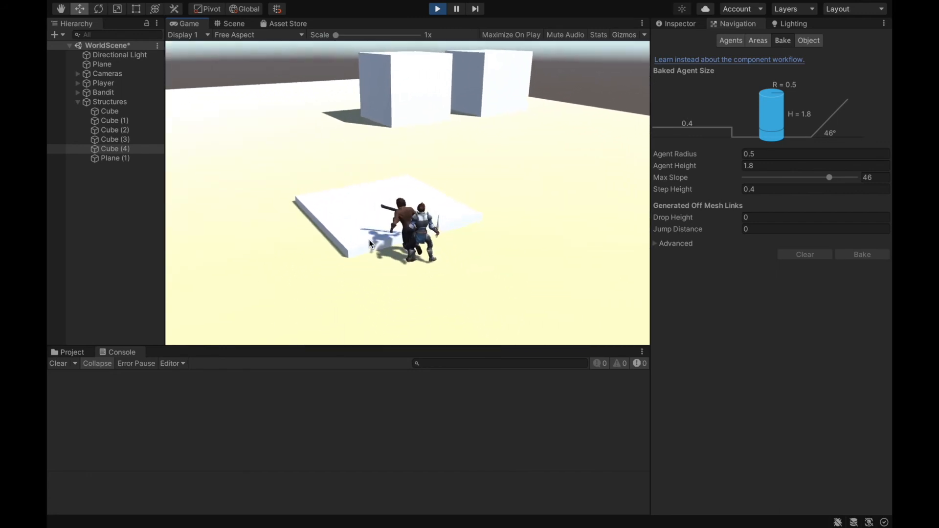
{"action": "key", "text": "a"}
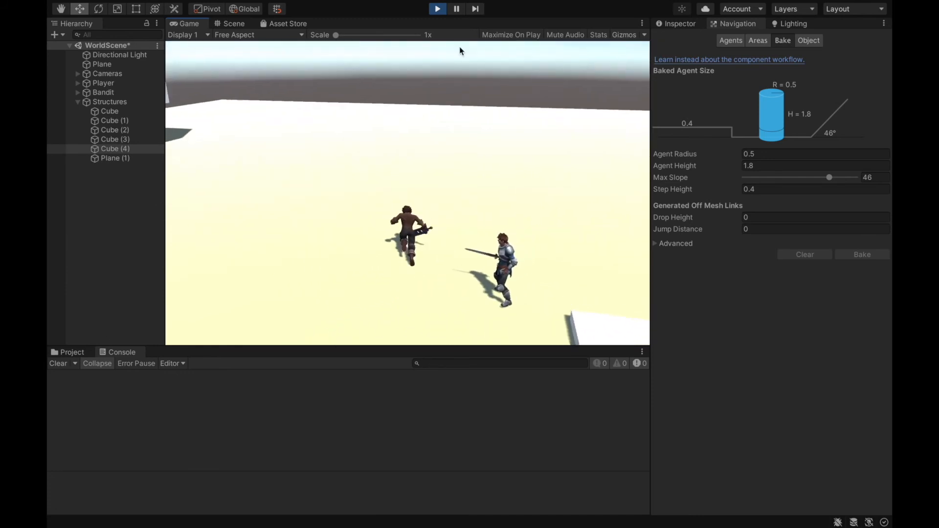
{"action": "left_click", "coordinate": [438, 9]}
- Select the Bandit and examine the steering settings of its Nav Mesh Agent component
{"action": "left_click_drag", "start_coordinate": [431, 51], "coordinate": [638, 36], "text": "alt"}
{"action": "scroll", "coordinate": [339, 66], "scroll_direction": "up", "scroll_amount": 8, "text": "alt"}
{"action": "scroll", "coordinate": [610, 134], "scroll_direction": "down", "scroll_amount": 8, "text": "alt"}
{"action": "left_click_drag", "start_coordinate": [609, 147], "coordinate": [499, 159], "text": "alt"}
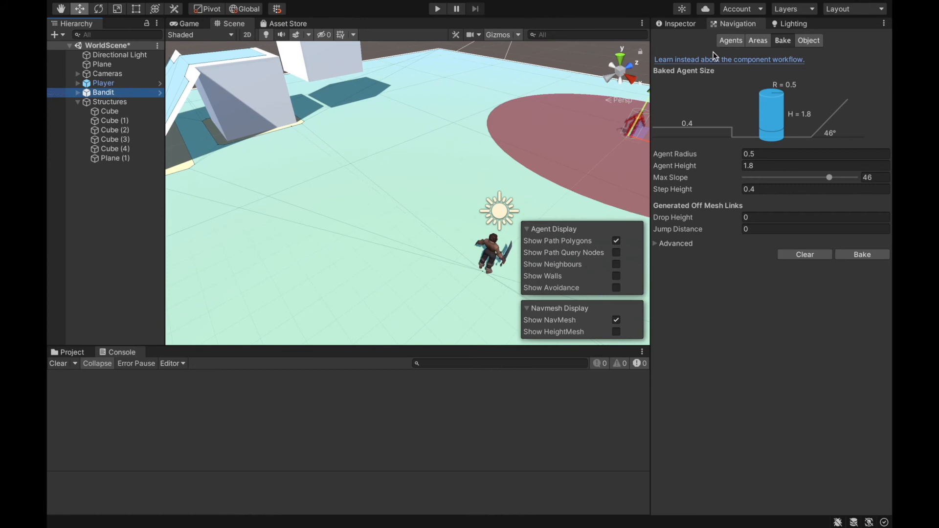
{"action": "left_click", "coordinate": [674, 28]}
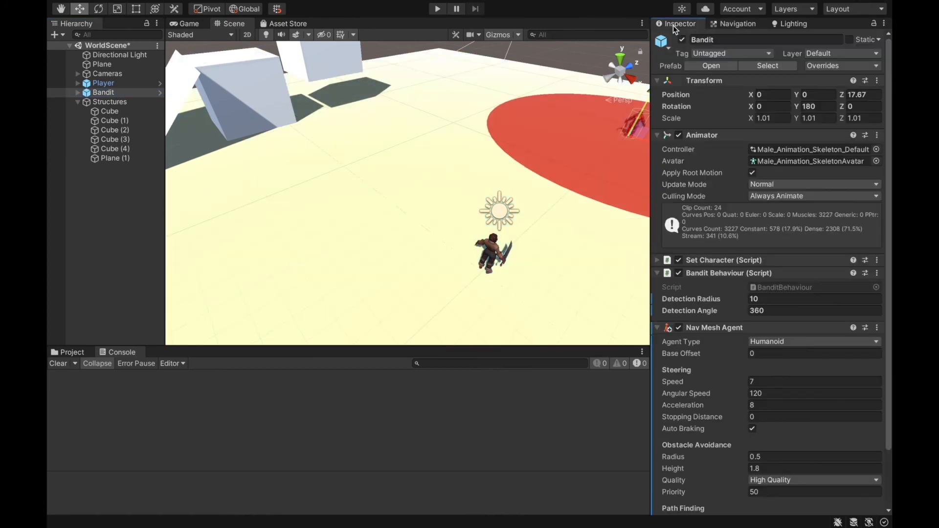
{"action": "scroll", "coordinate": [797, 369], "scroll_direction": "down", "scroll_amount": 3}
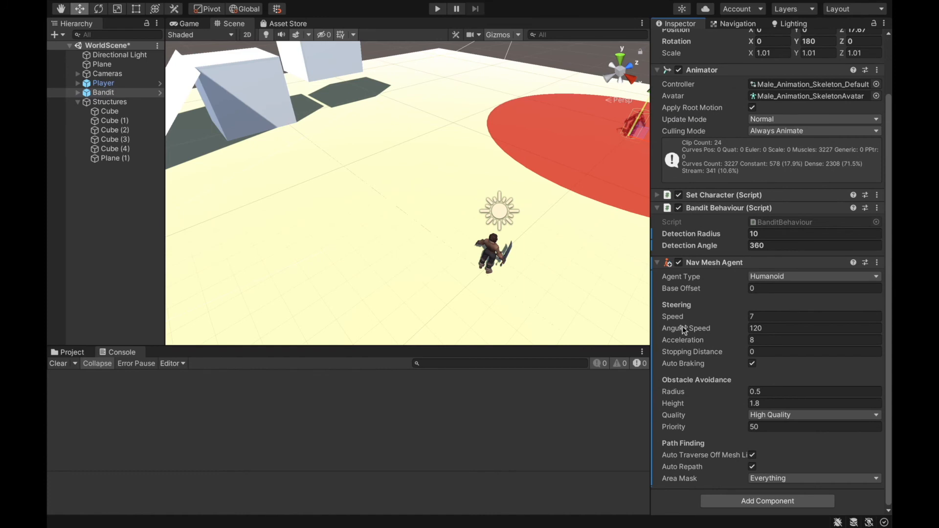
{"action": "left_click_drag", "start_coordinate": [609, 324], "coordinate": [551, 230], "text": "alt"}
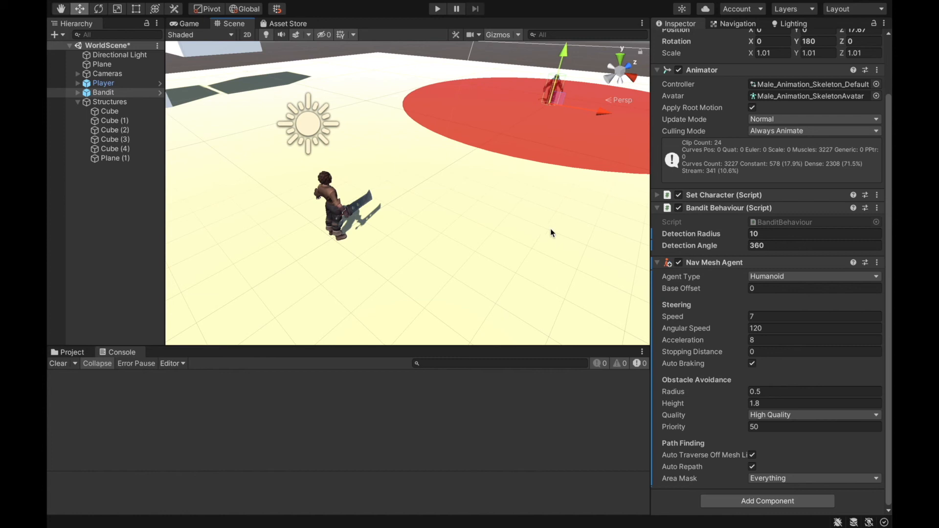
{"action": "scroll", "coordinate": [532, 248], "scroll_direction": "down", "scroll_amount": 2}
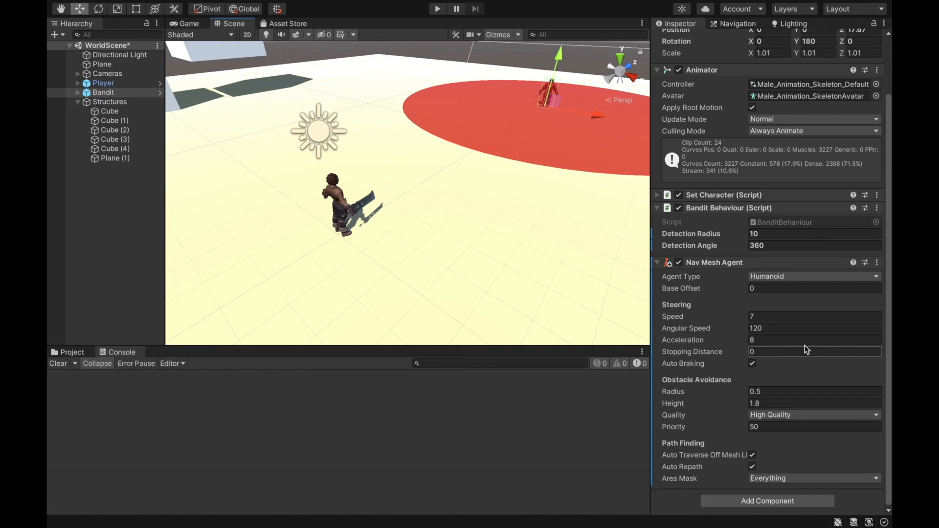
- Set the Bandit's Nav Mesh Agent Angular Speed to 10 and play-test how it turns while chasing the player
{"action": "left_click", "coordinate": [796, 328]}
{"action": "type", "text": "1"}
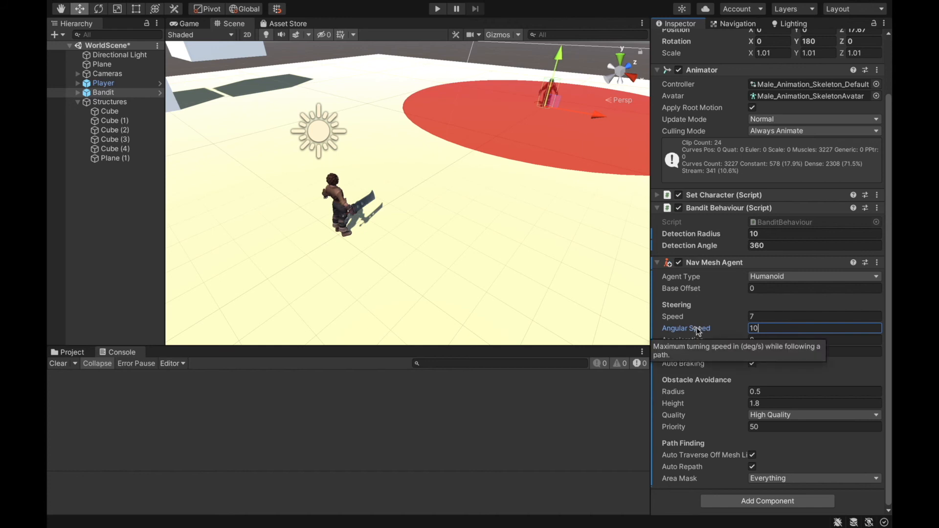
{"action": "left_click", "coordinate": [437, 9]}
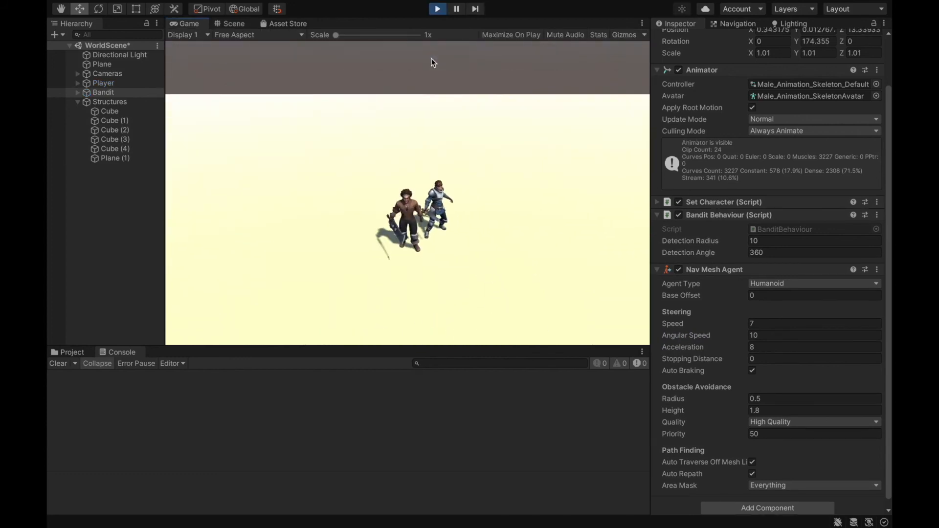
{"action": "left_click", "coordinate": [438, 8]}
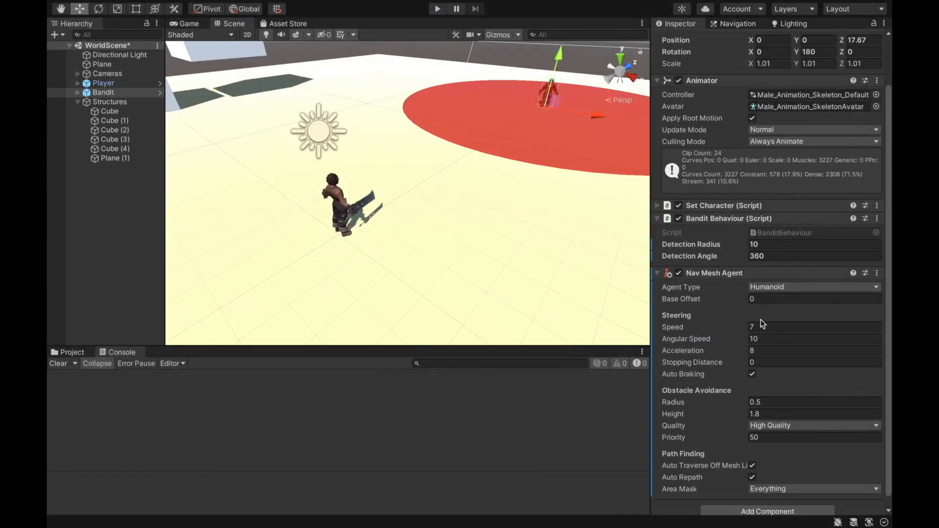
- Set the Bandit's Nav Mesh Agent Angular Speed to 900 and play-test its turning during a chase
{"action": "left_click", "coordinate": [765, 338]}
{"action": "type", "text": "900"}
{"action": "left_click", "coordinate": [438, 8]}
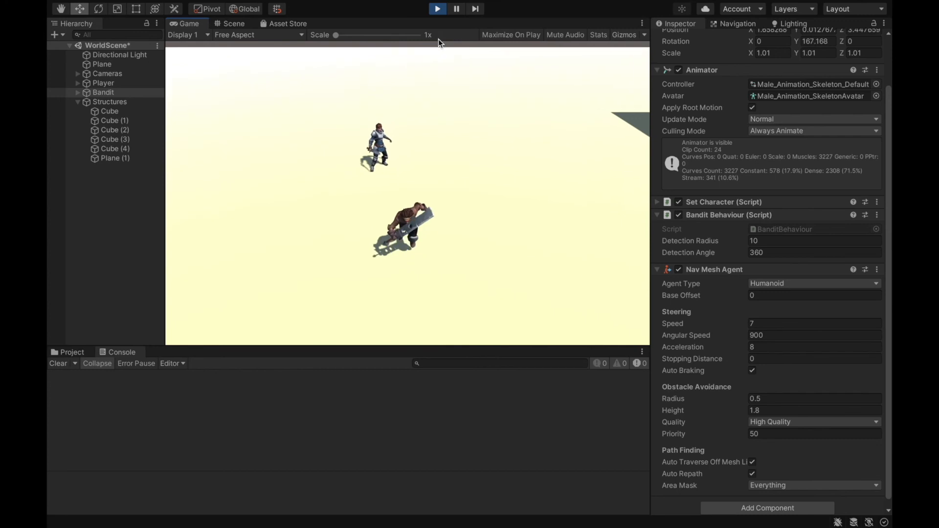
{"action": "left_click", "coordinate": [437, 8]}
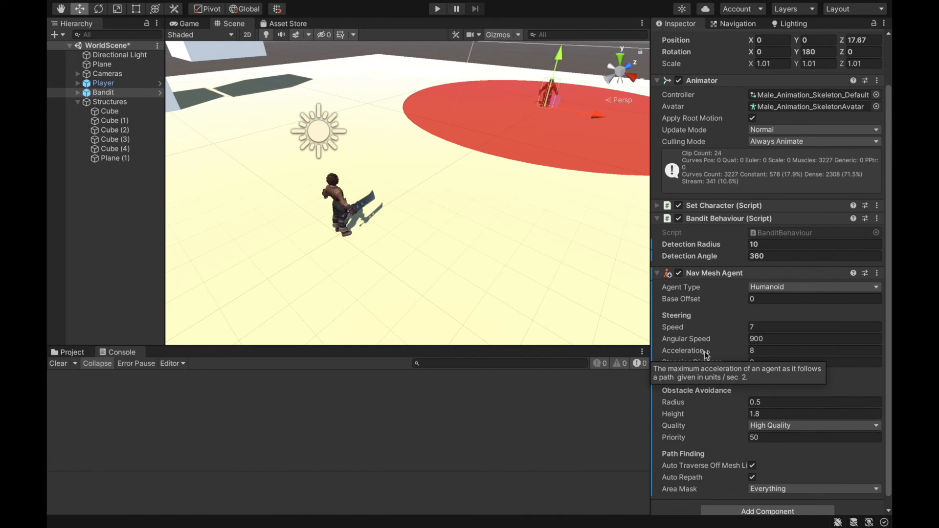
- Set the Bandit's Nav Mesh Agent Acceleration to 900 and play-test the chase by running the player in changing directions
{"action": "left_click", "coordinate": [822, 350]}
{"action": "type", "text": "900"}
{"action": "left_click", "coordinate": [436, 10]}
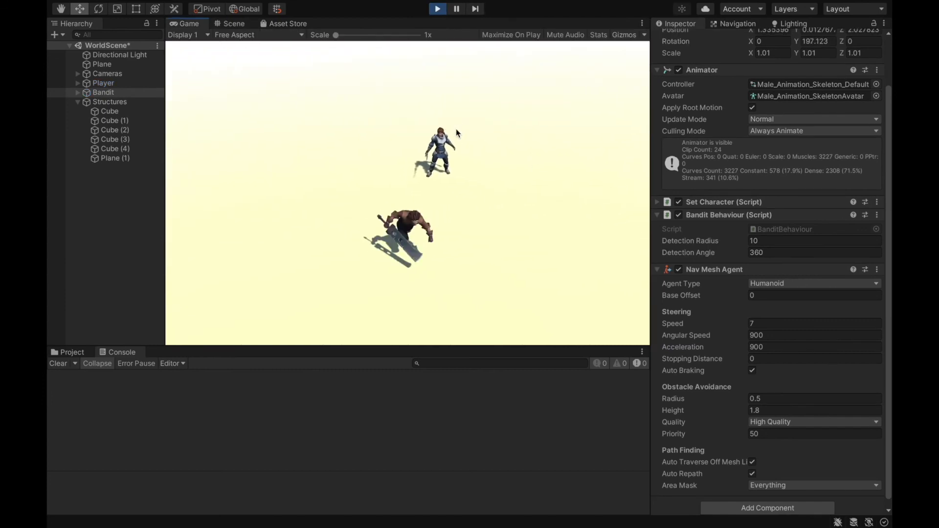
{"action": "key", "text": "w"}
{"action": "key", "text": "a"}
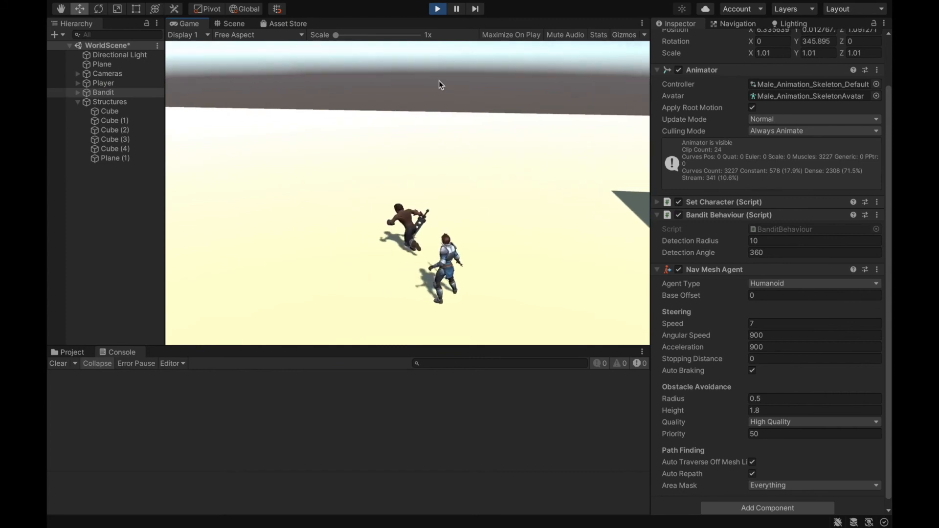
{"action": "key", "text": "d"}
{"action": "key", "text": "s"}
{"action": "key", "text": "a"}
{"action": "key", "text": "w"}
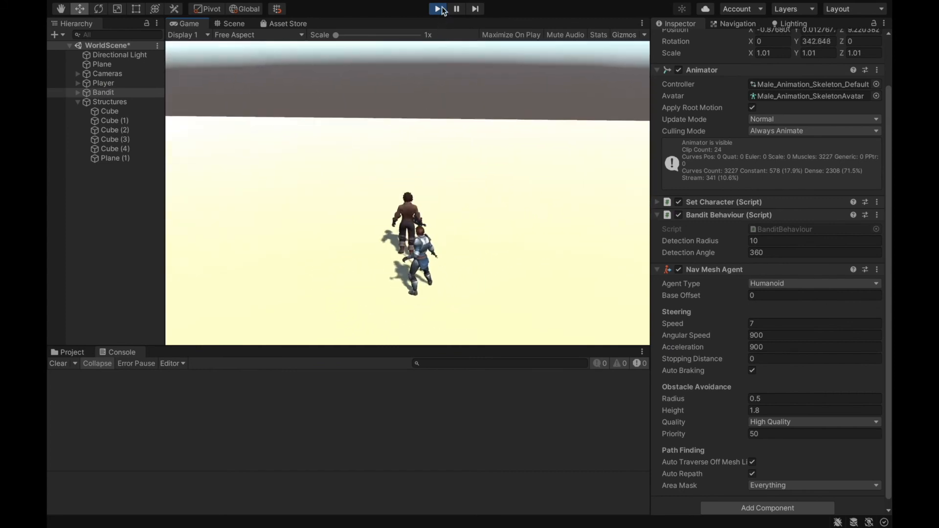
{"action": "left_click", "coordinate": [437, 9]}
- Set the Bandit's Nav Mesh Agent Acceleration to 1 and play-test how it picks up speed behind the retreating player
{"action": "left_click", "coordinate": [776, 351]}
{"action": "type", "text": "1"}
{"action": "key", "text": "Return"}
{"action": "left_click", "coordinate": [437, 9]}
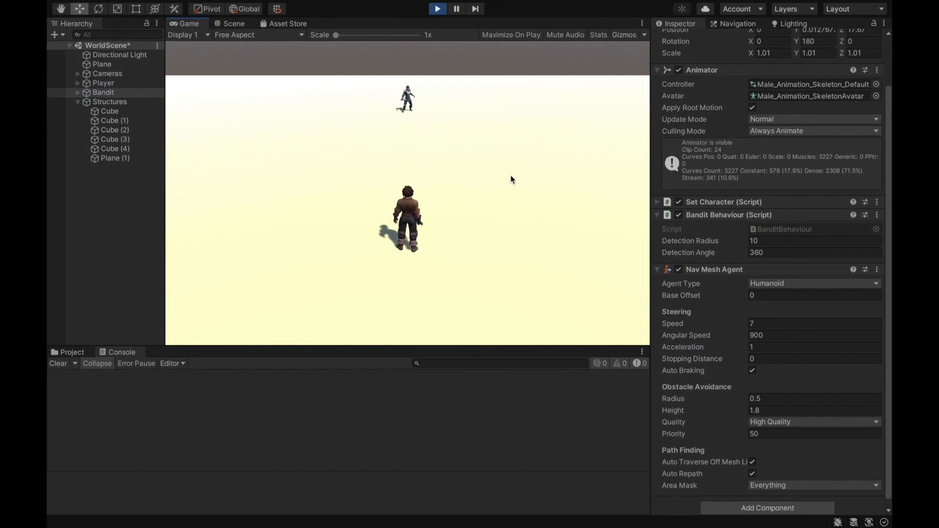
{"action": "key", "text": "s"}
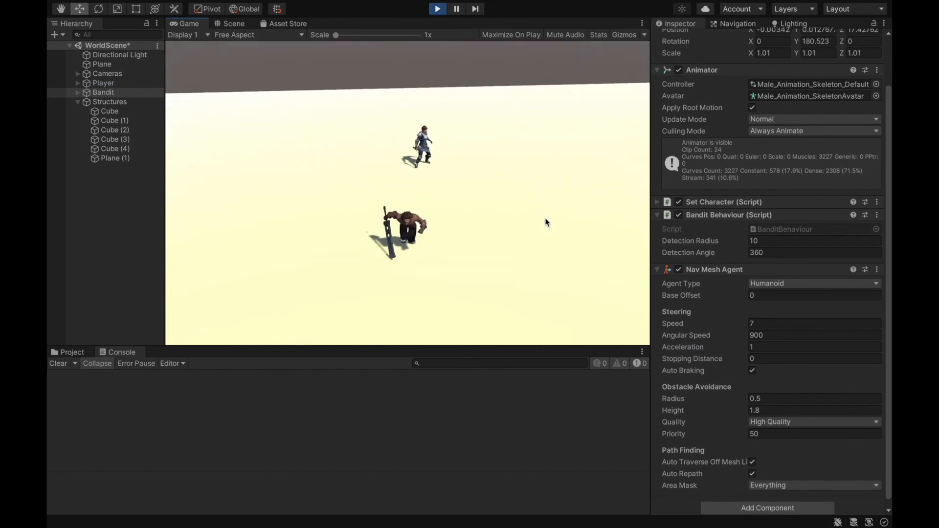
{"action": "key", "text": "s"}
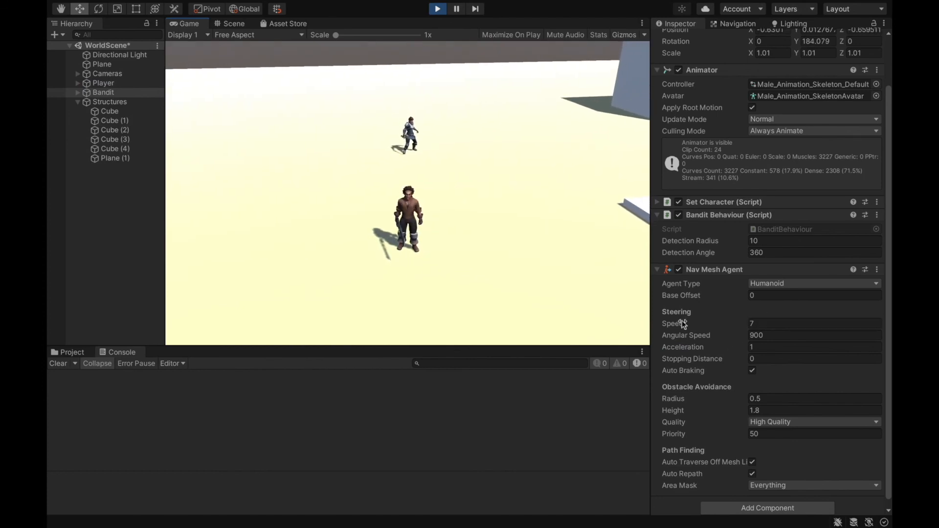
{"action": "left_click", "coordinate": [437, 9]}
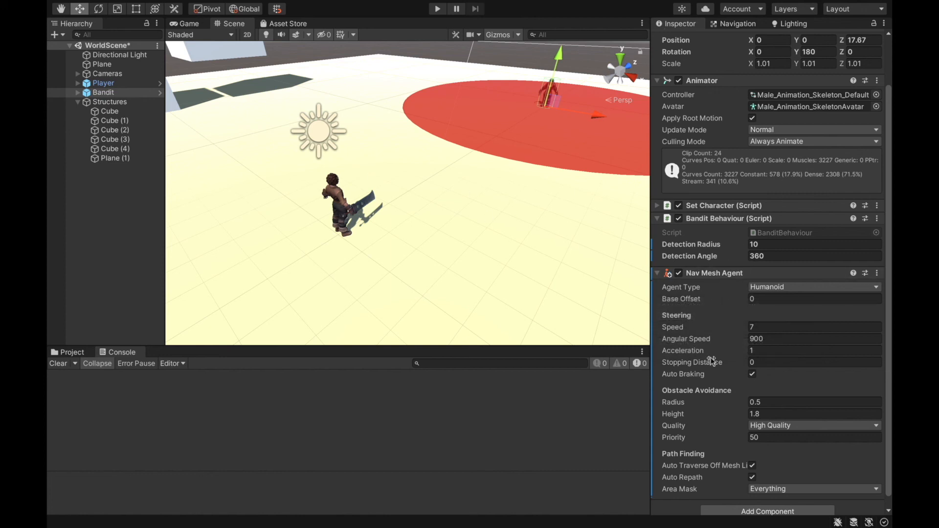
- Set the Bandit's Nav Mesh Agent Acceleration to 7 and play-test the chase
{"action": "left_click", "coordinate": [768, 351]}
{"action": "left_click", "coordinate": [784, 351]}
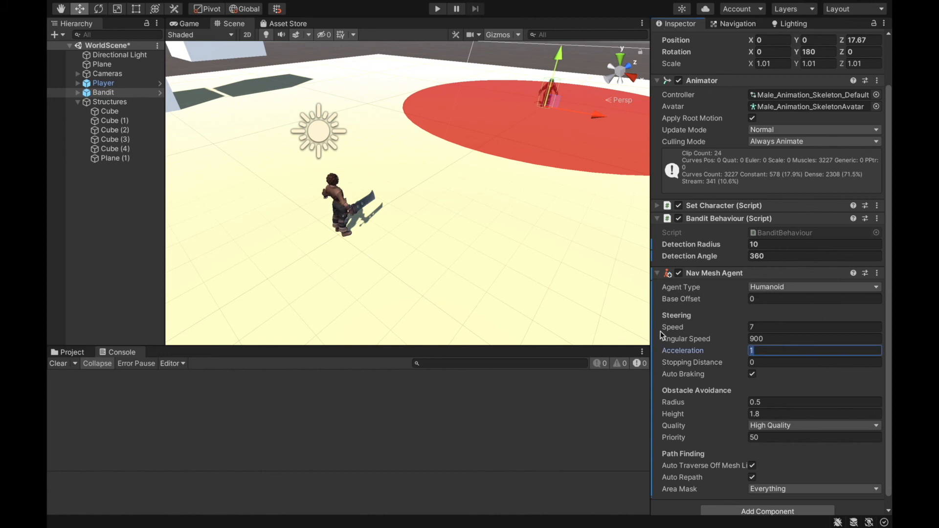
{"action": "type", "text": "7"}
{"action": "left_click", "coordinate": [438, 9]}
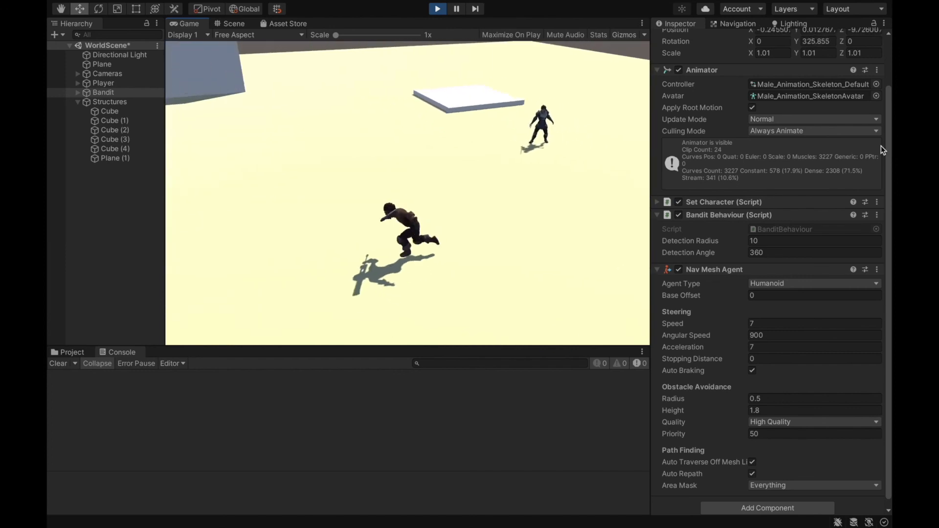
- Set the Bandit's Nav Mesh Agent Stopping Distance to 5 and play-test where it halts near the player
{"action": "left_click", "coordinate": [438, 9]}
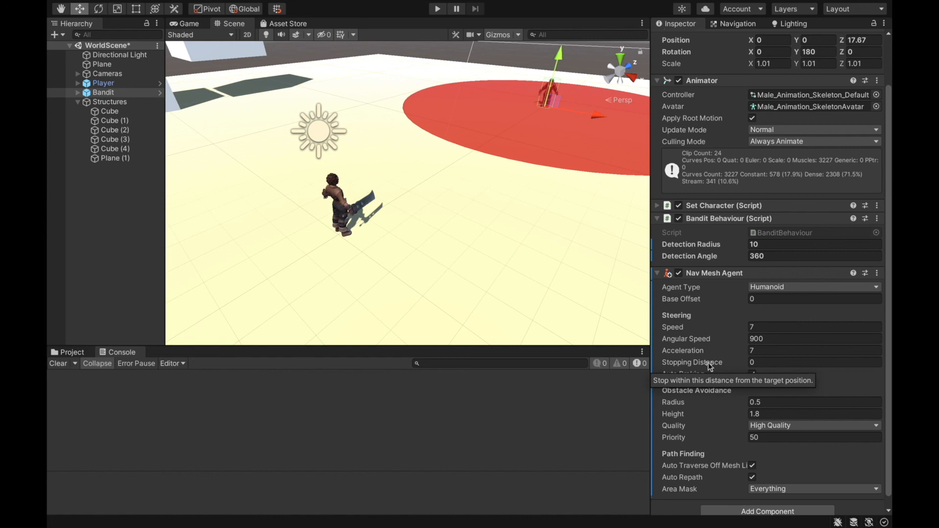
{"action": "left_click", "coordinate": [766, 362]}
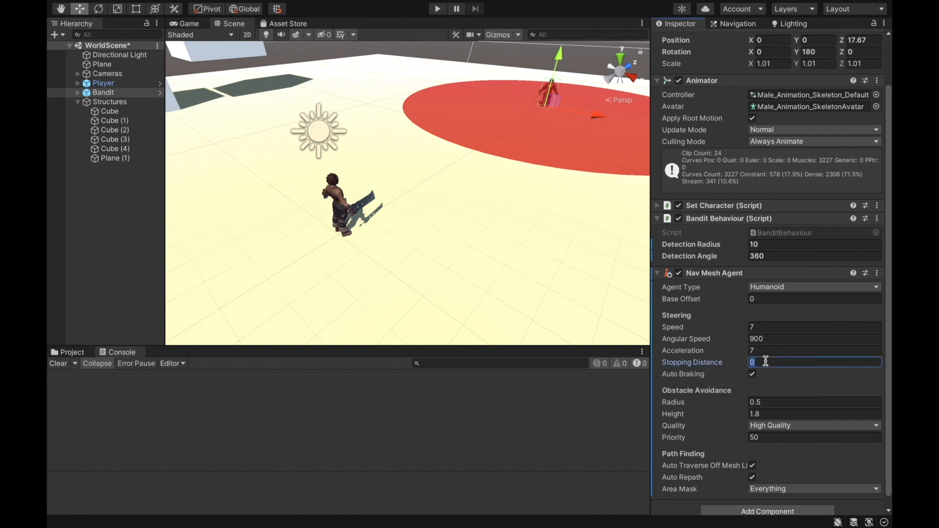
{"action": "type", "text": "5"}
{"action": "left_click", "coordinate": [438, 9]}
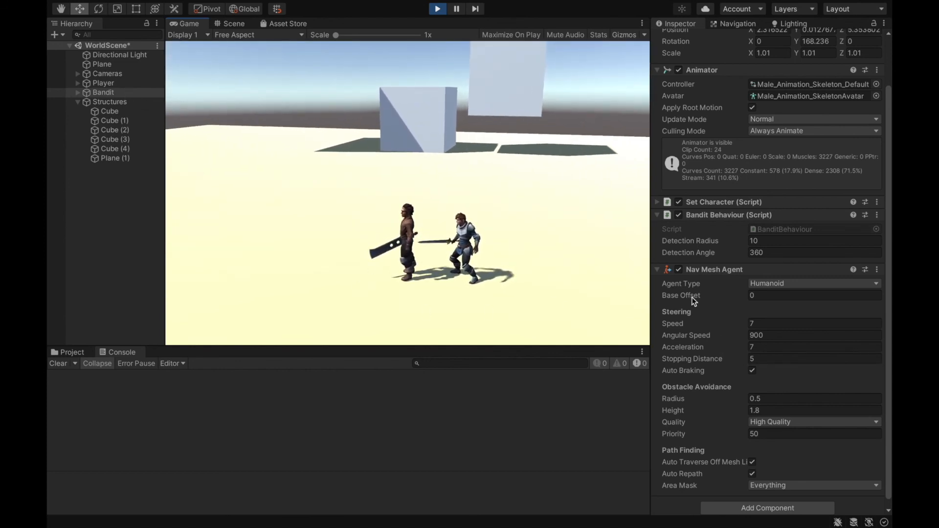
{"action": "left_click", "coordinate": [442, 8]}
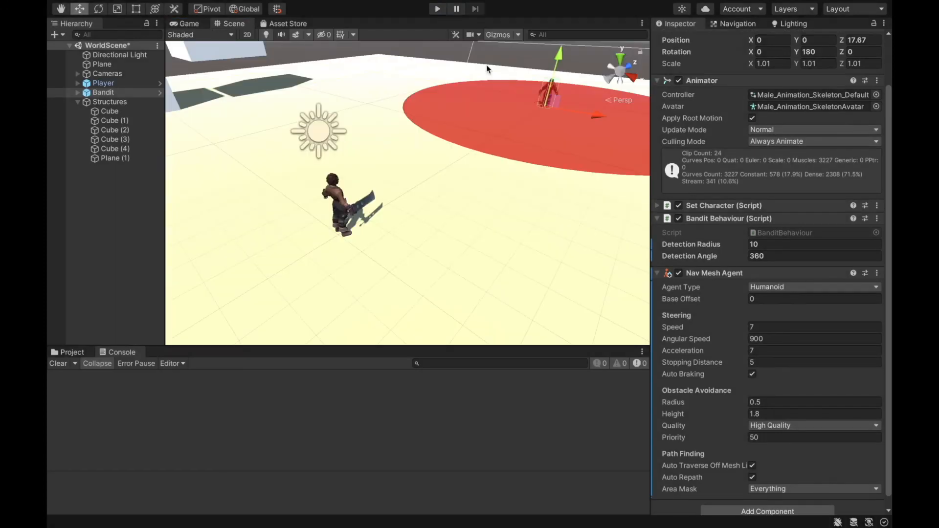
- Reset the Bandit's Stopping Distance to 0, disable Auto Braking and play-test the chase while changing the player's direction
{"action": "left_click", "coordinate": [776, 362]}
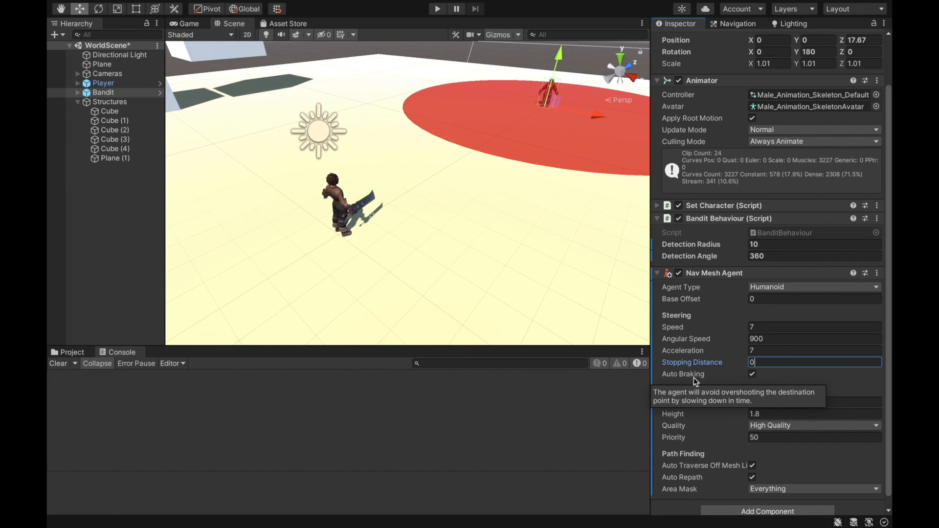
{"action": "left_click", "coordinate": [752, 375]}
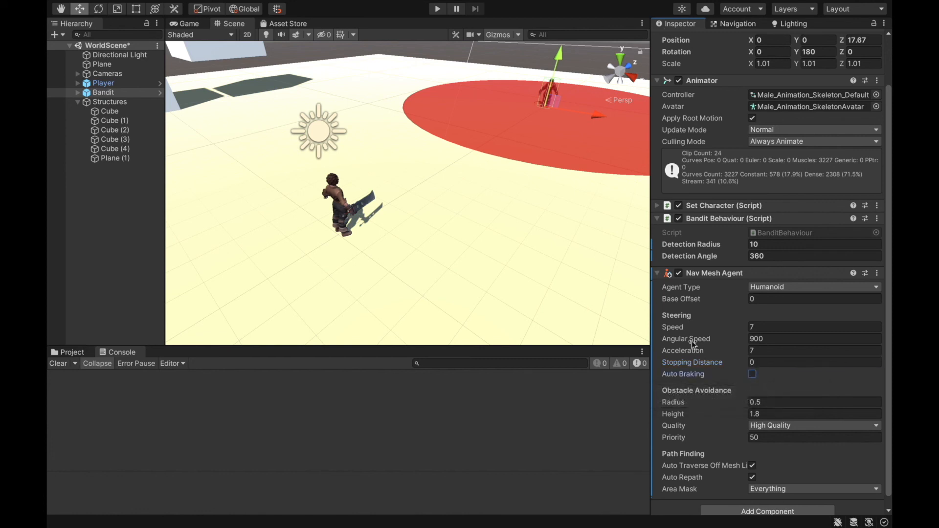
{"action": "left_click", "coordinate": [437, 9]}
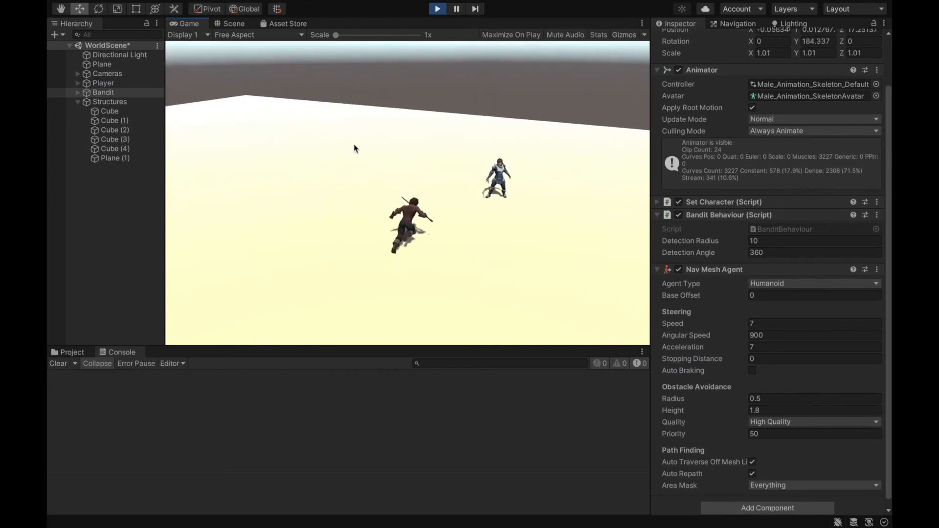
{"action": "key", "text": "a"}
{"action": "key", "text": "d"}
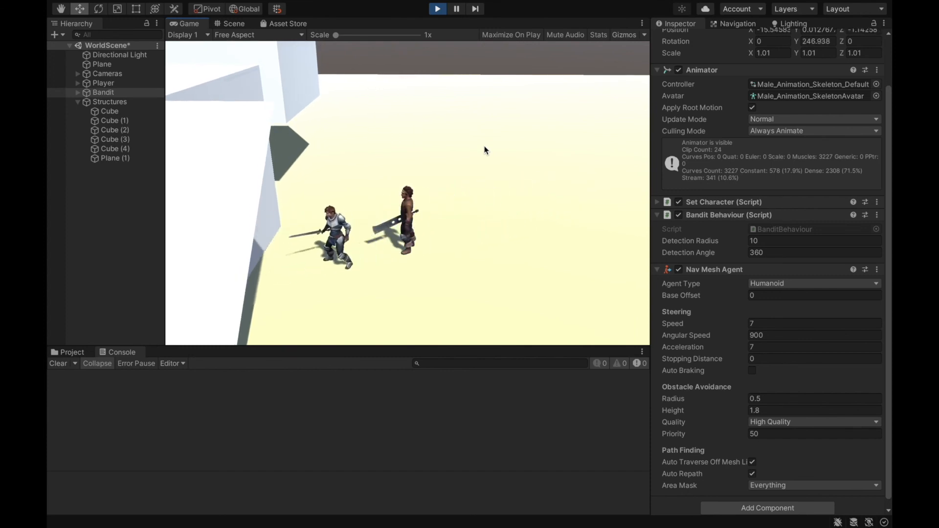
{"action": "left_click", "coordinate": [438, 9]}
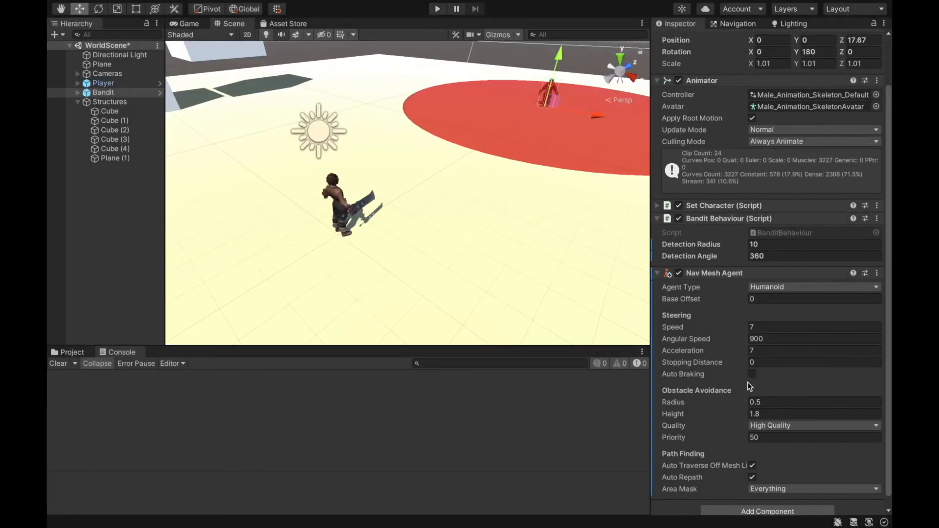
- Re-enable Auto Braking on the Bandit's Nav Mesh Agent and play-test the chase
{"action": "left_click", "coordinate": [753, 375]}
{"action": "left_click", "coordinate": [438, 9]}
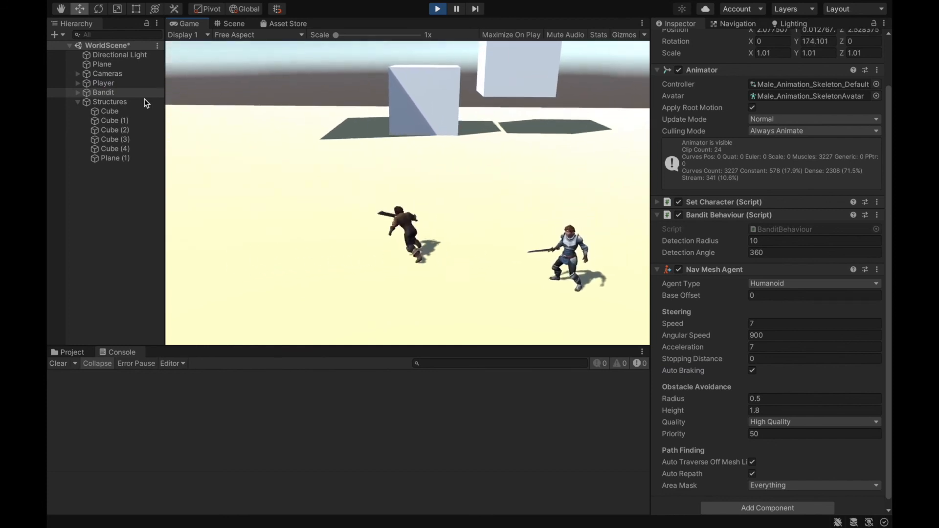
{"action": "left_click", "coordinate": [436, 9]}
{"action": "key", "text": "super+Tab"}
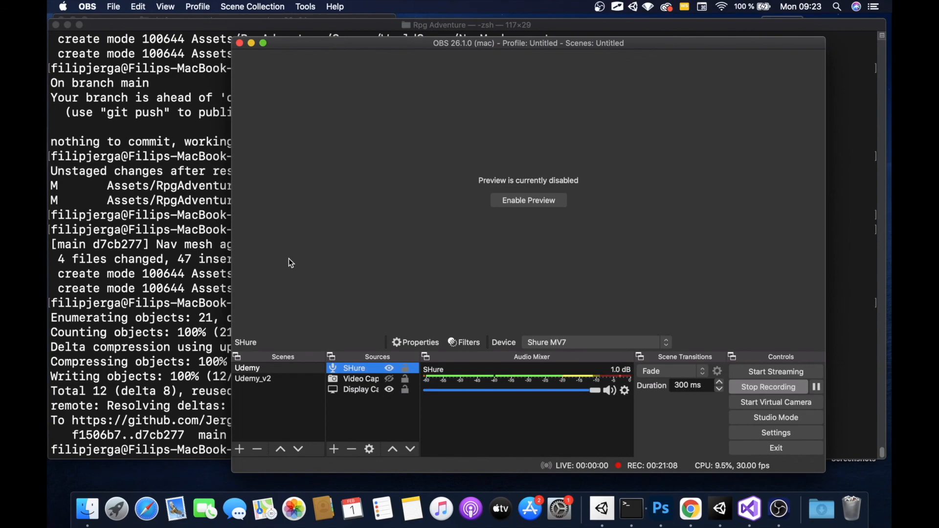
{"action": "key", "text": "super+Tab"}
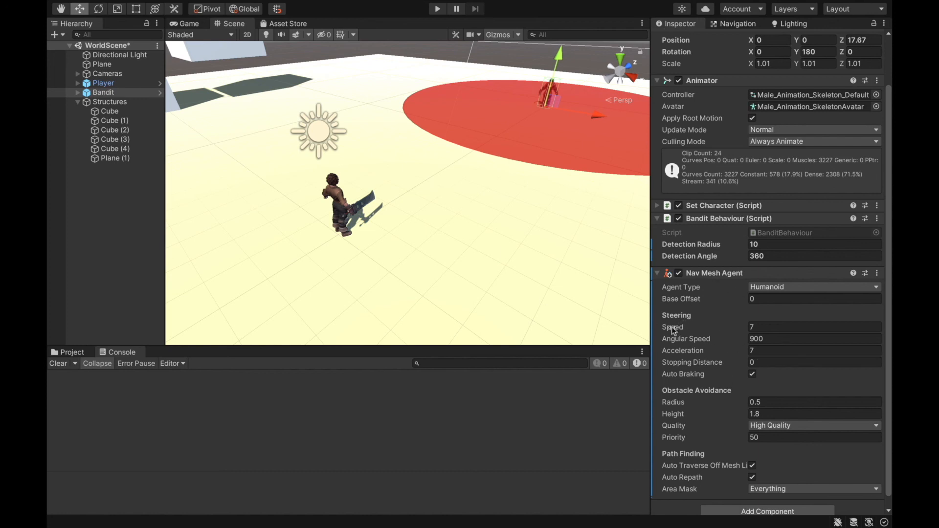
- Review the agent radius and height in the NavMesh bake settings, and return to the Bandit's component settings
{"action": "left_click", "coordinate": [728, 25]}
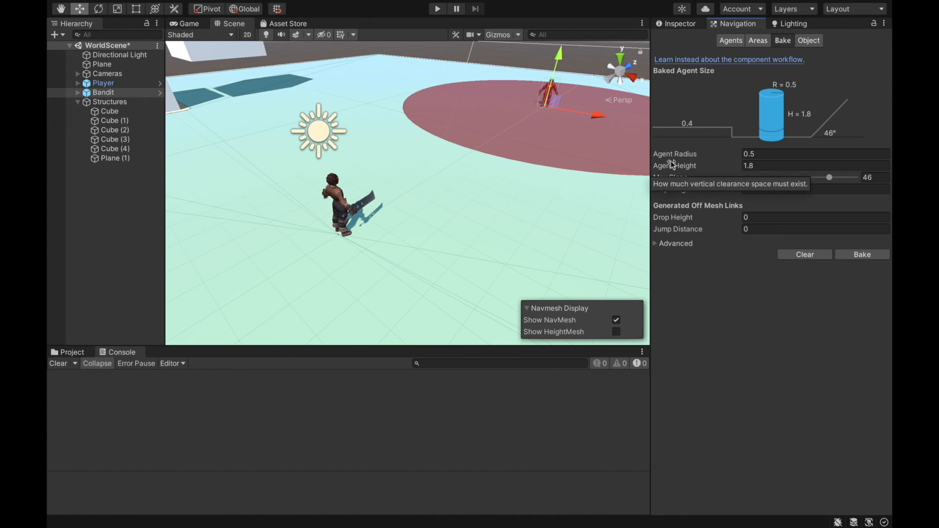
{"action": "left_click", "coordinate": [683, 23]}
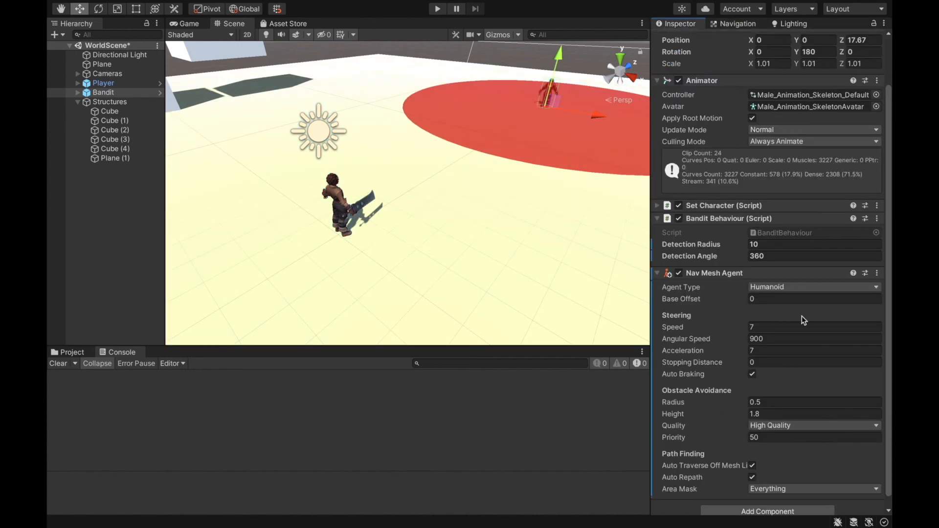